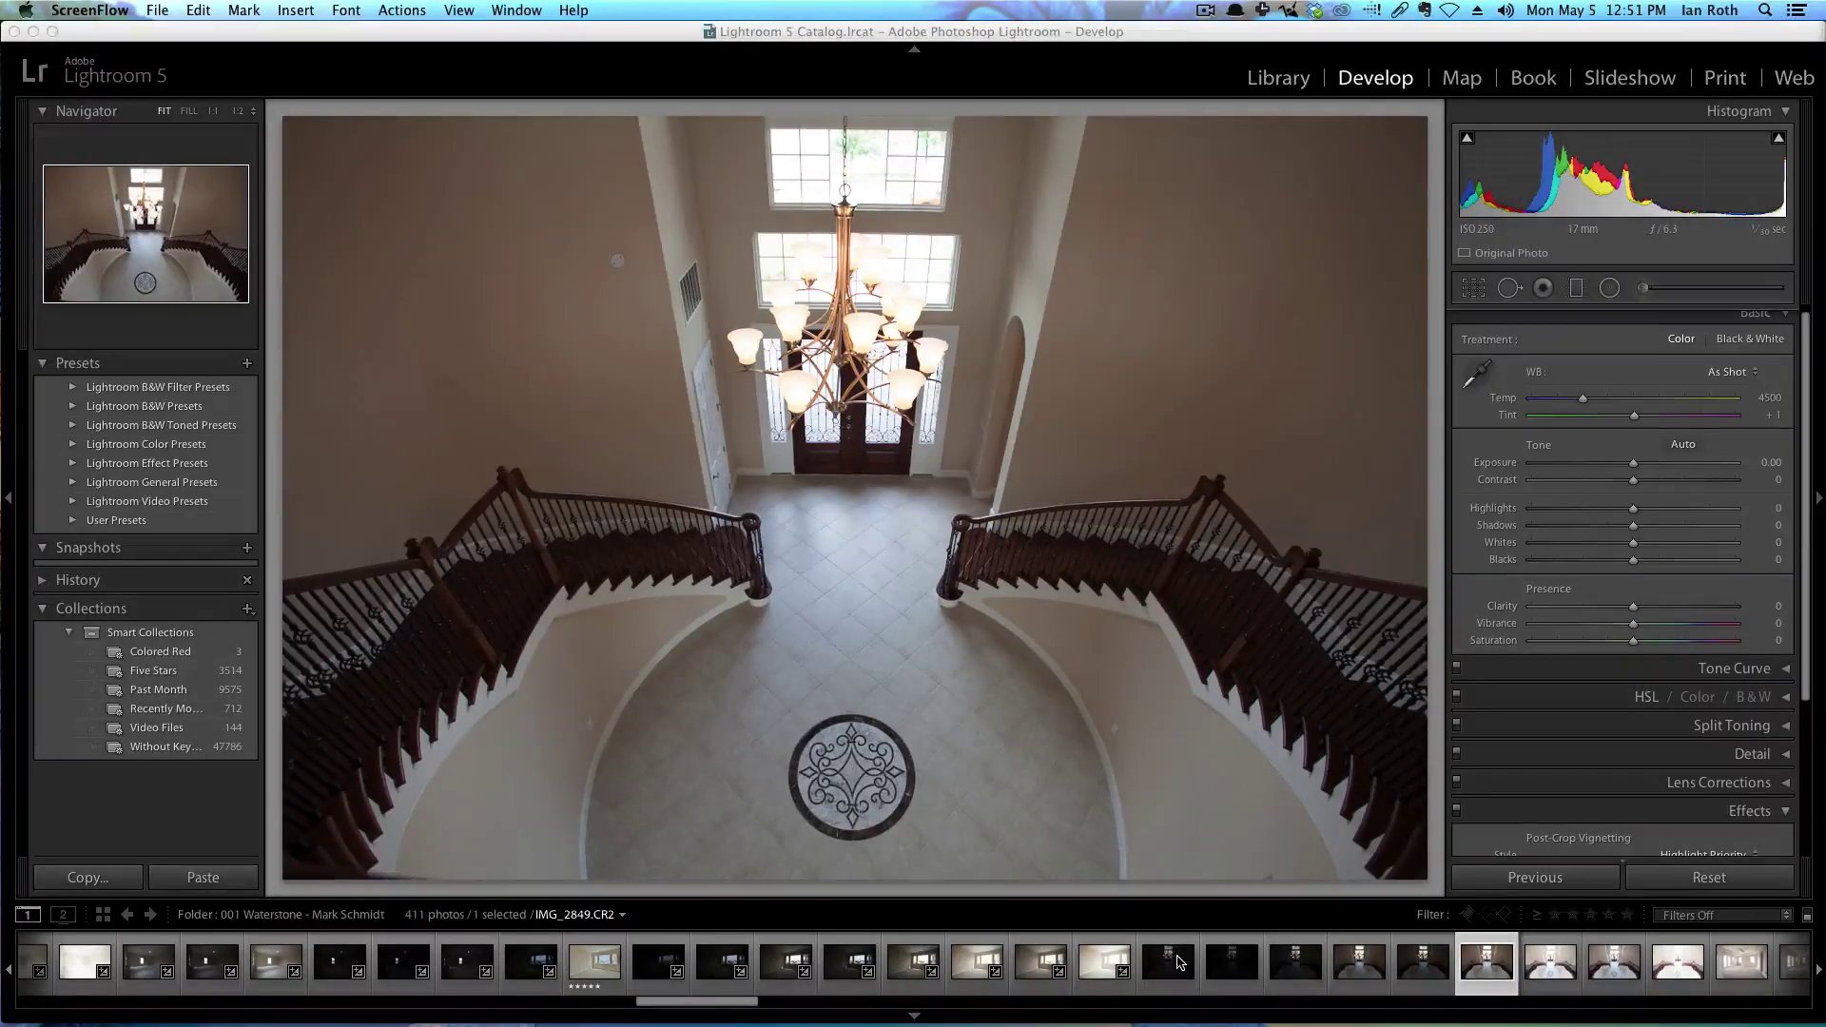
Scroll the filmstrip down to reveal the remaining staircase bracketed exposures
scroll(1189, 993, "down", 2)
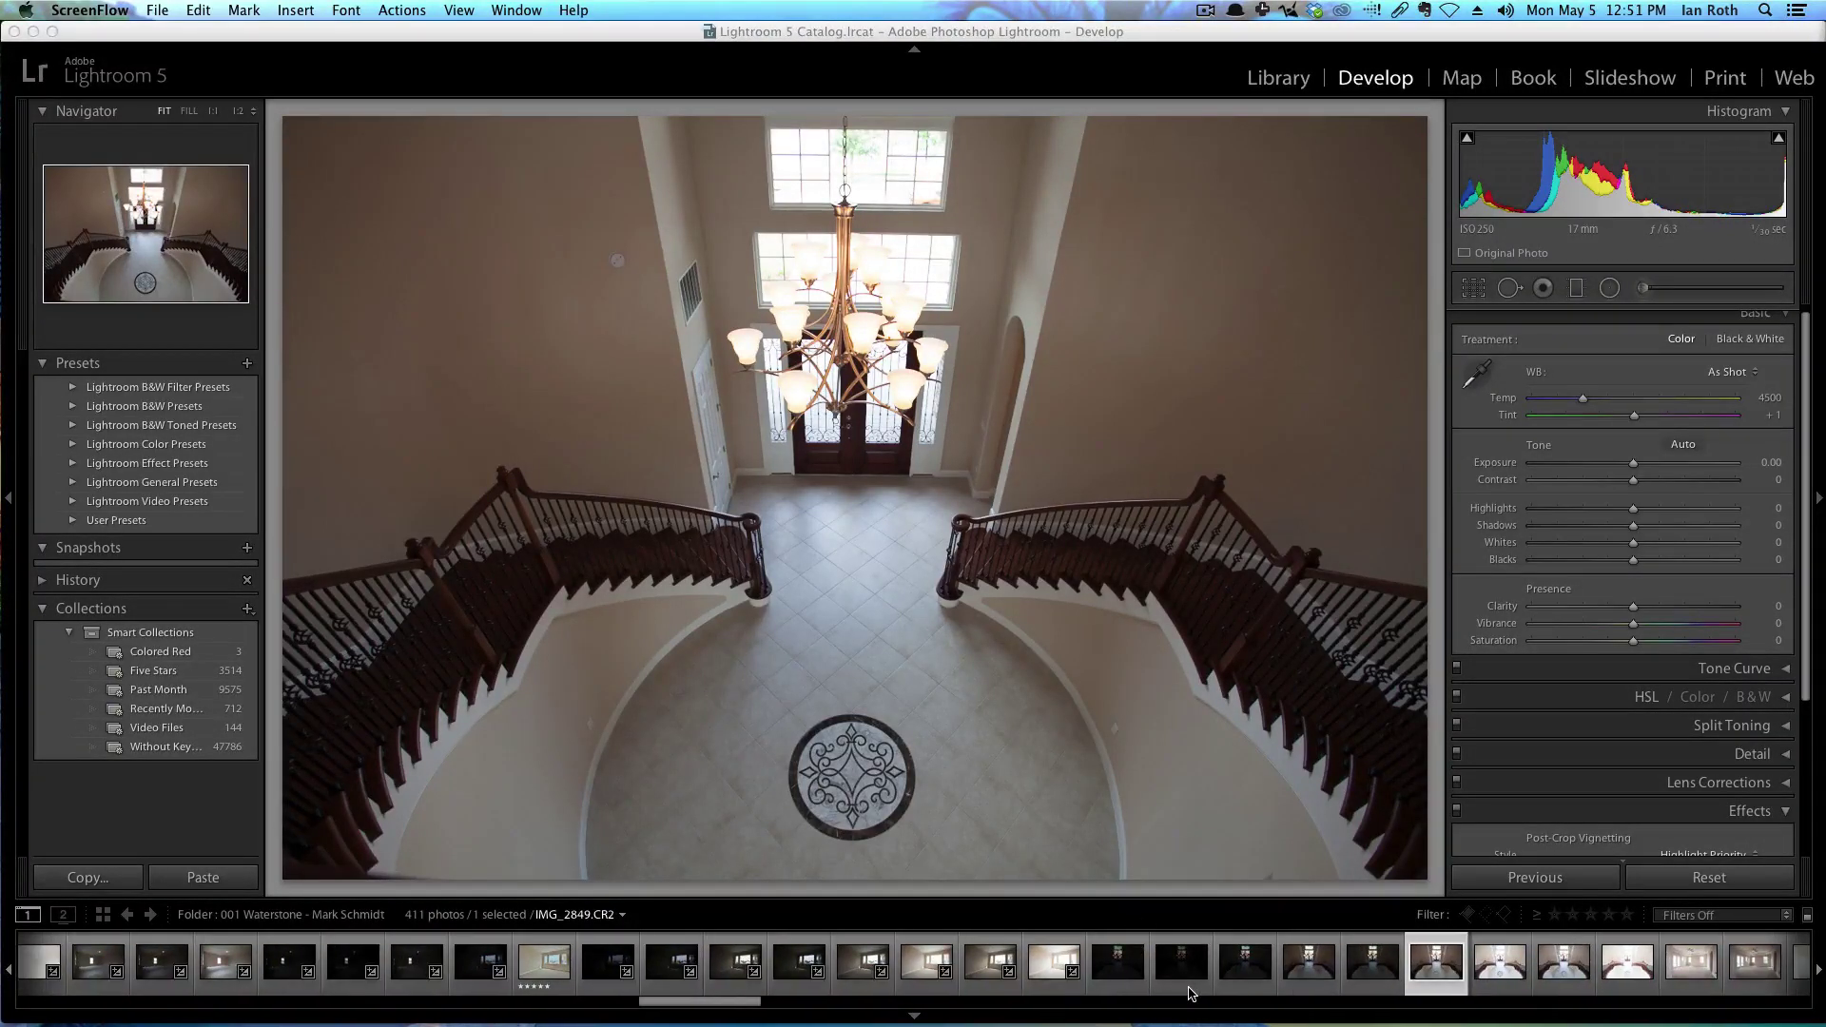
scroll(1189, 993, "down", 3)
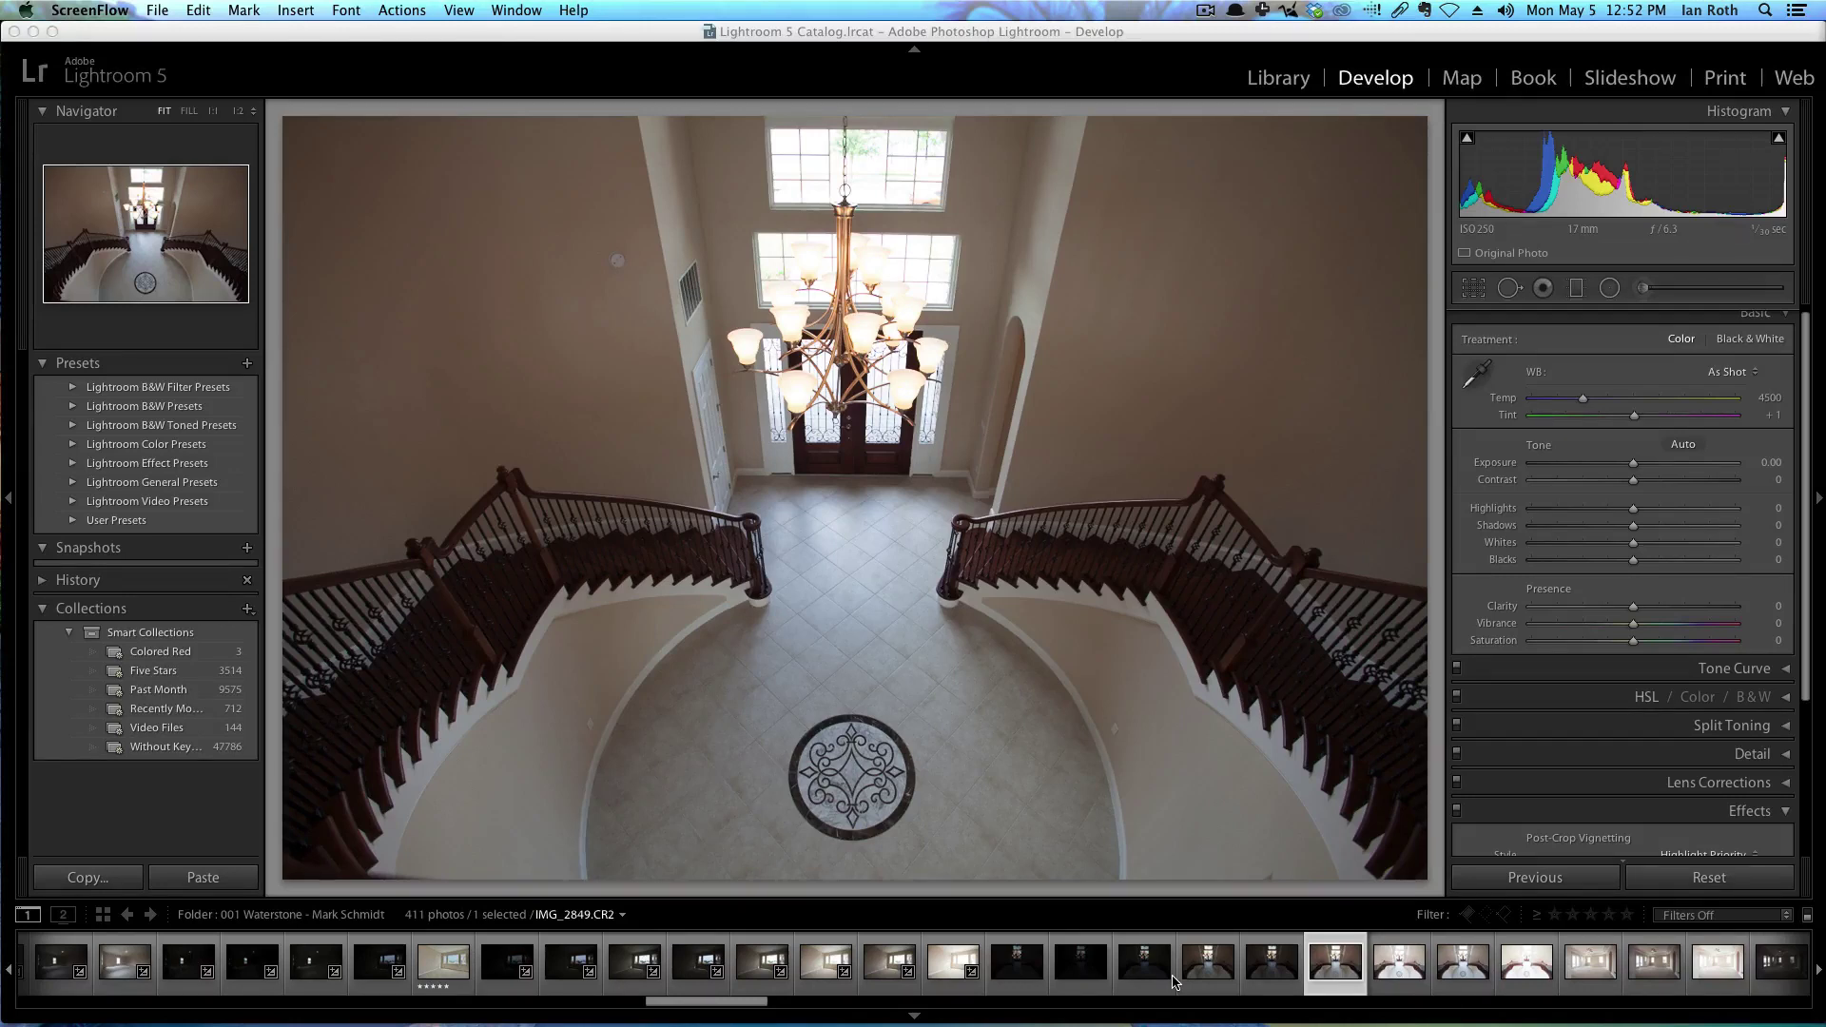
Select the nine exposures starting from IMG_2841, making IMG_2849 the active photo
left_click(1016, 978)
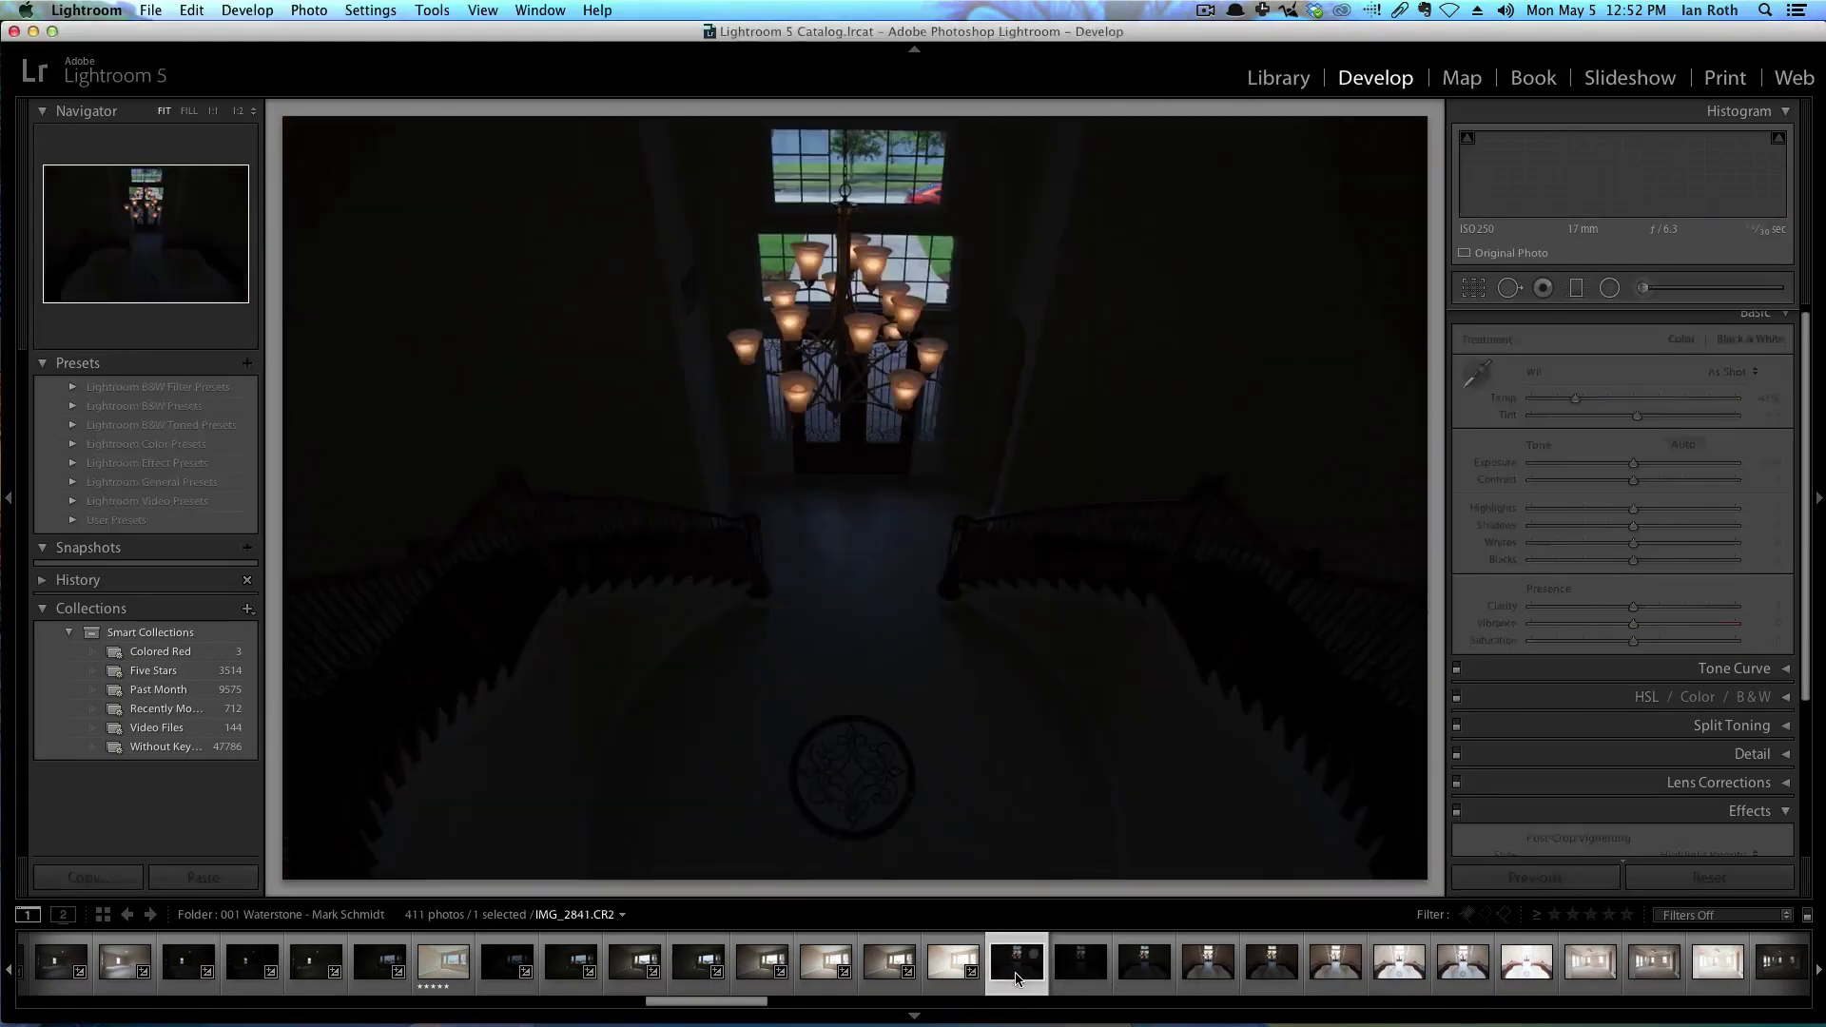
key("shift")
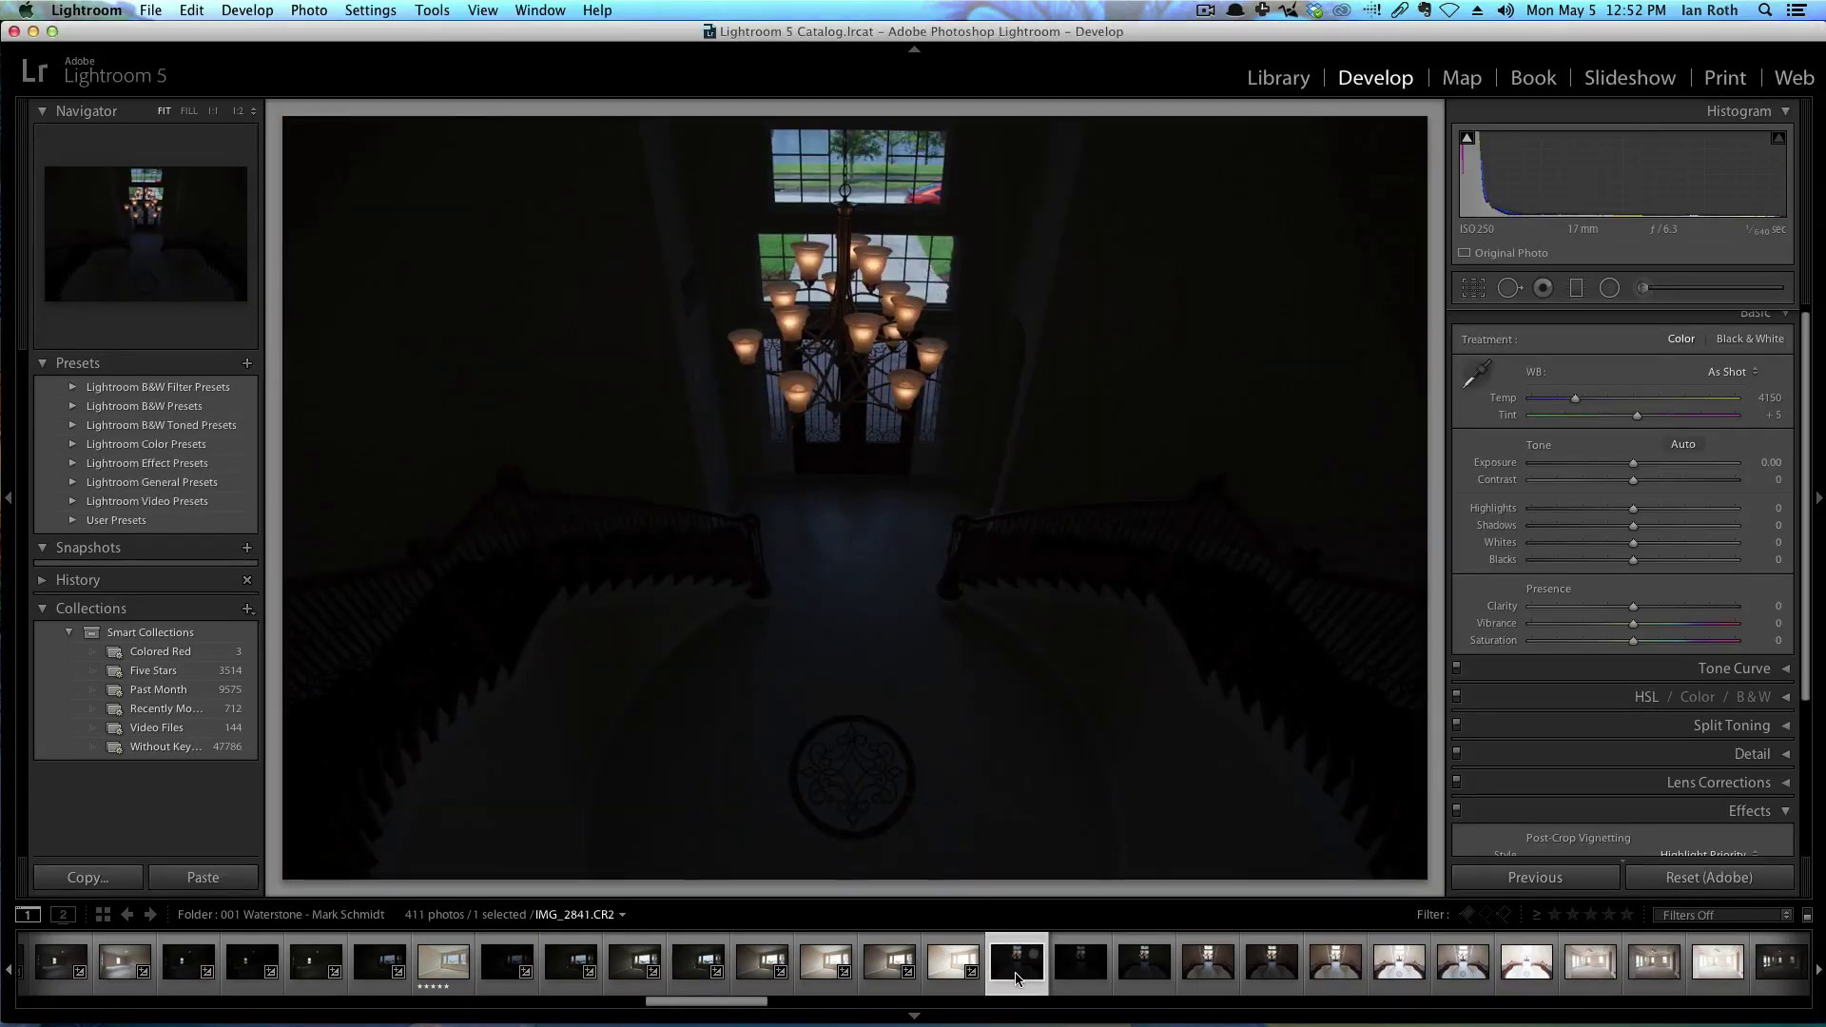
key("shift+Right")
key("shift+Right")
key("shift+Right")
key("shift+Right")
key("shift+Right")
key("shift+Right")
key("shift+Right")
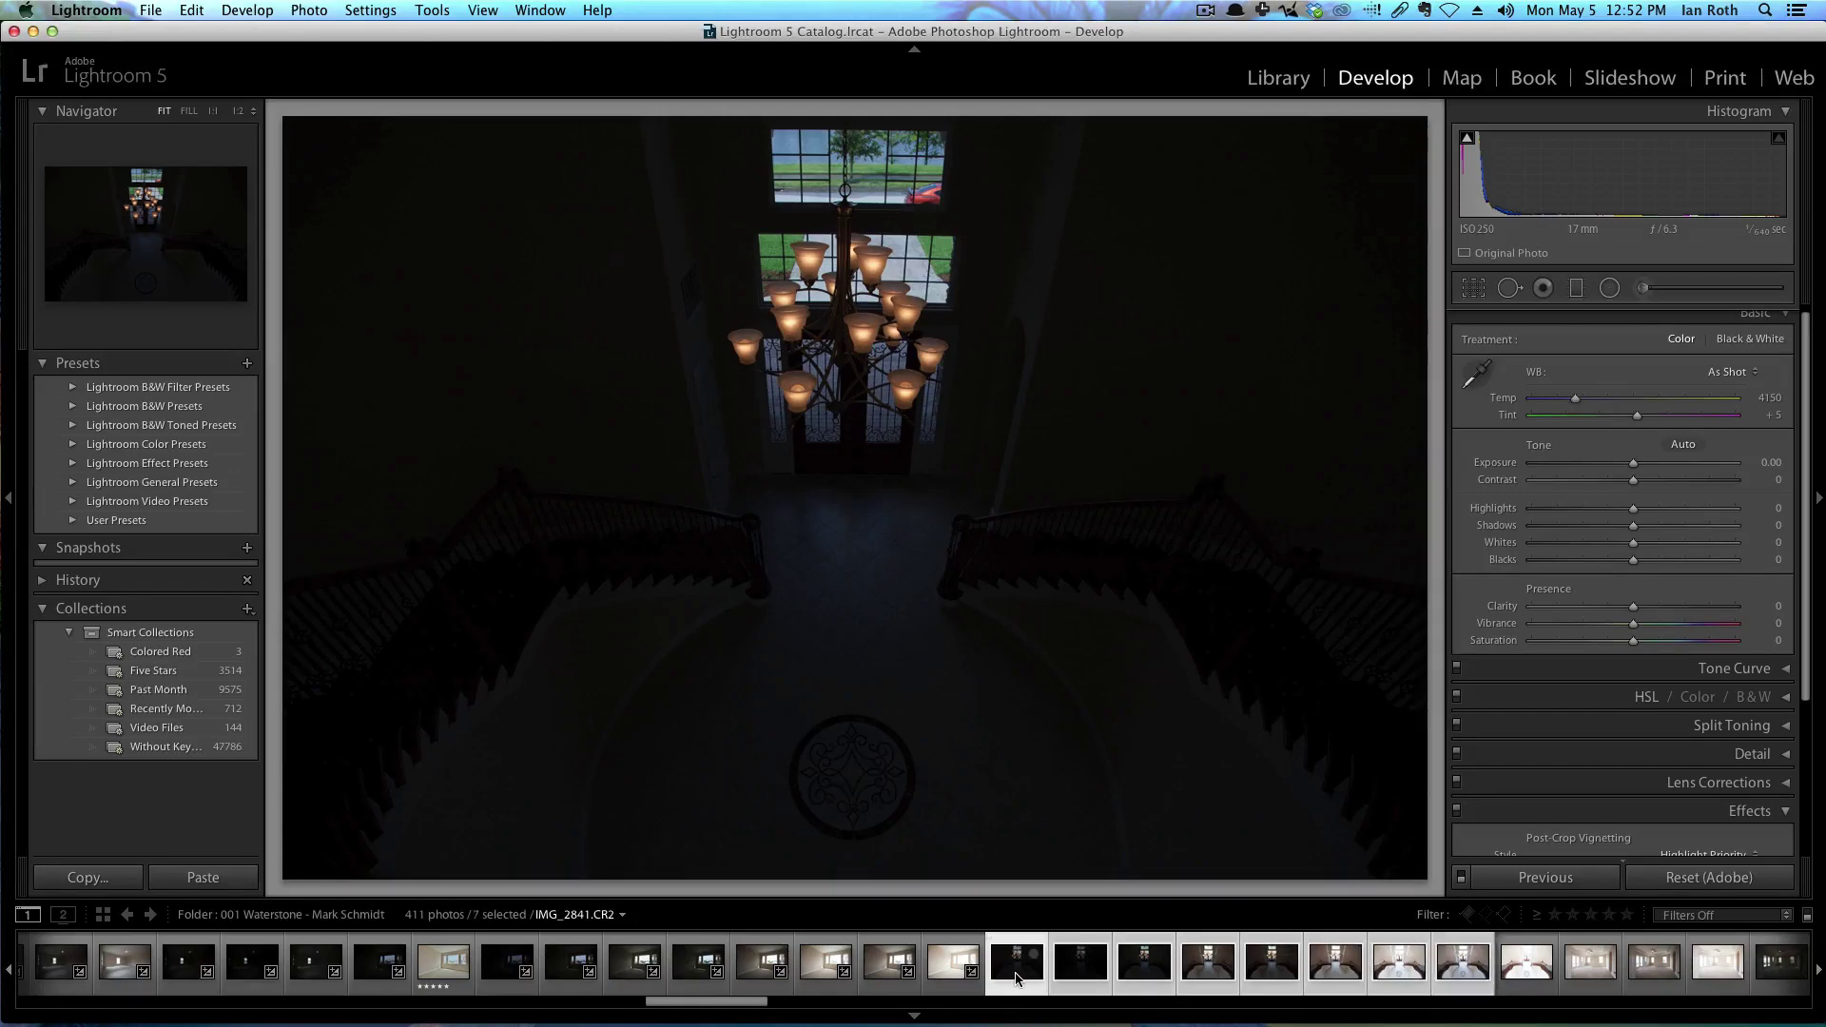
key("shift+Right")
key("shift+Right")
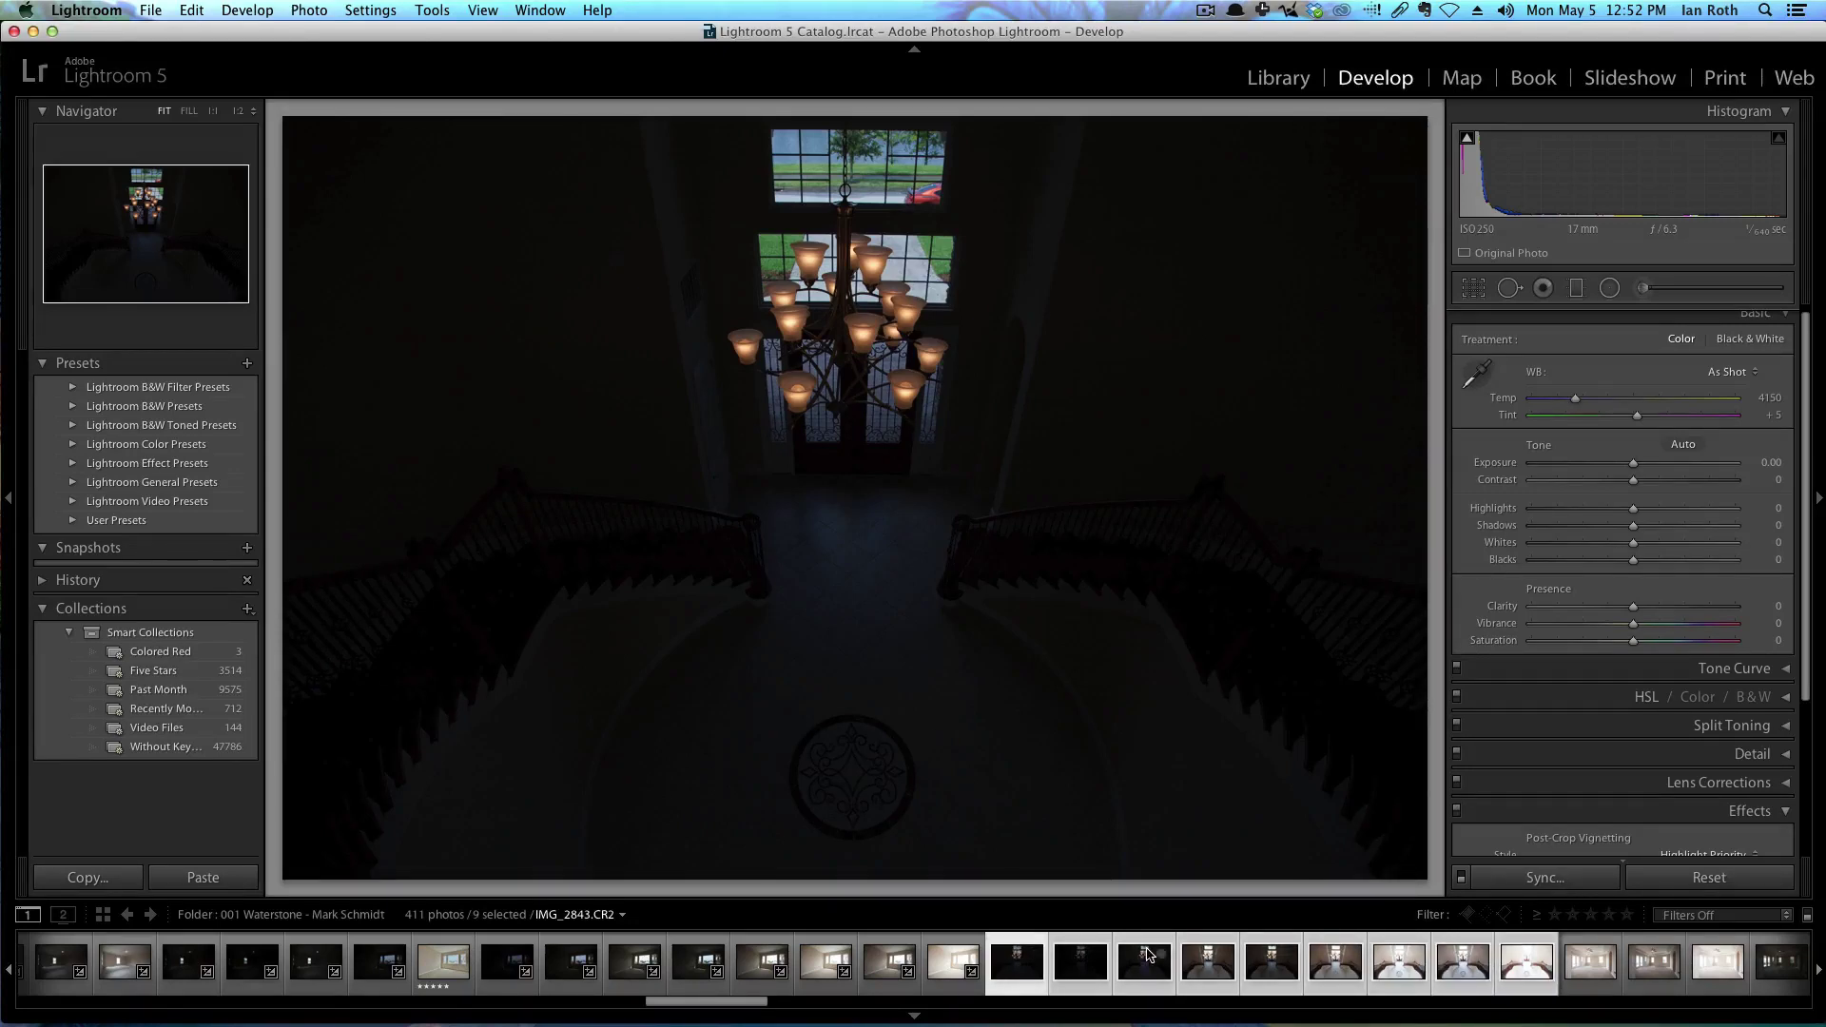
left_click(1313, 972)
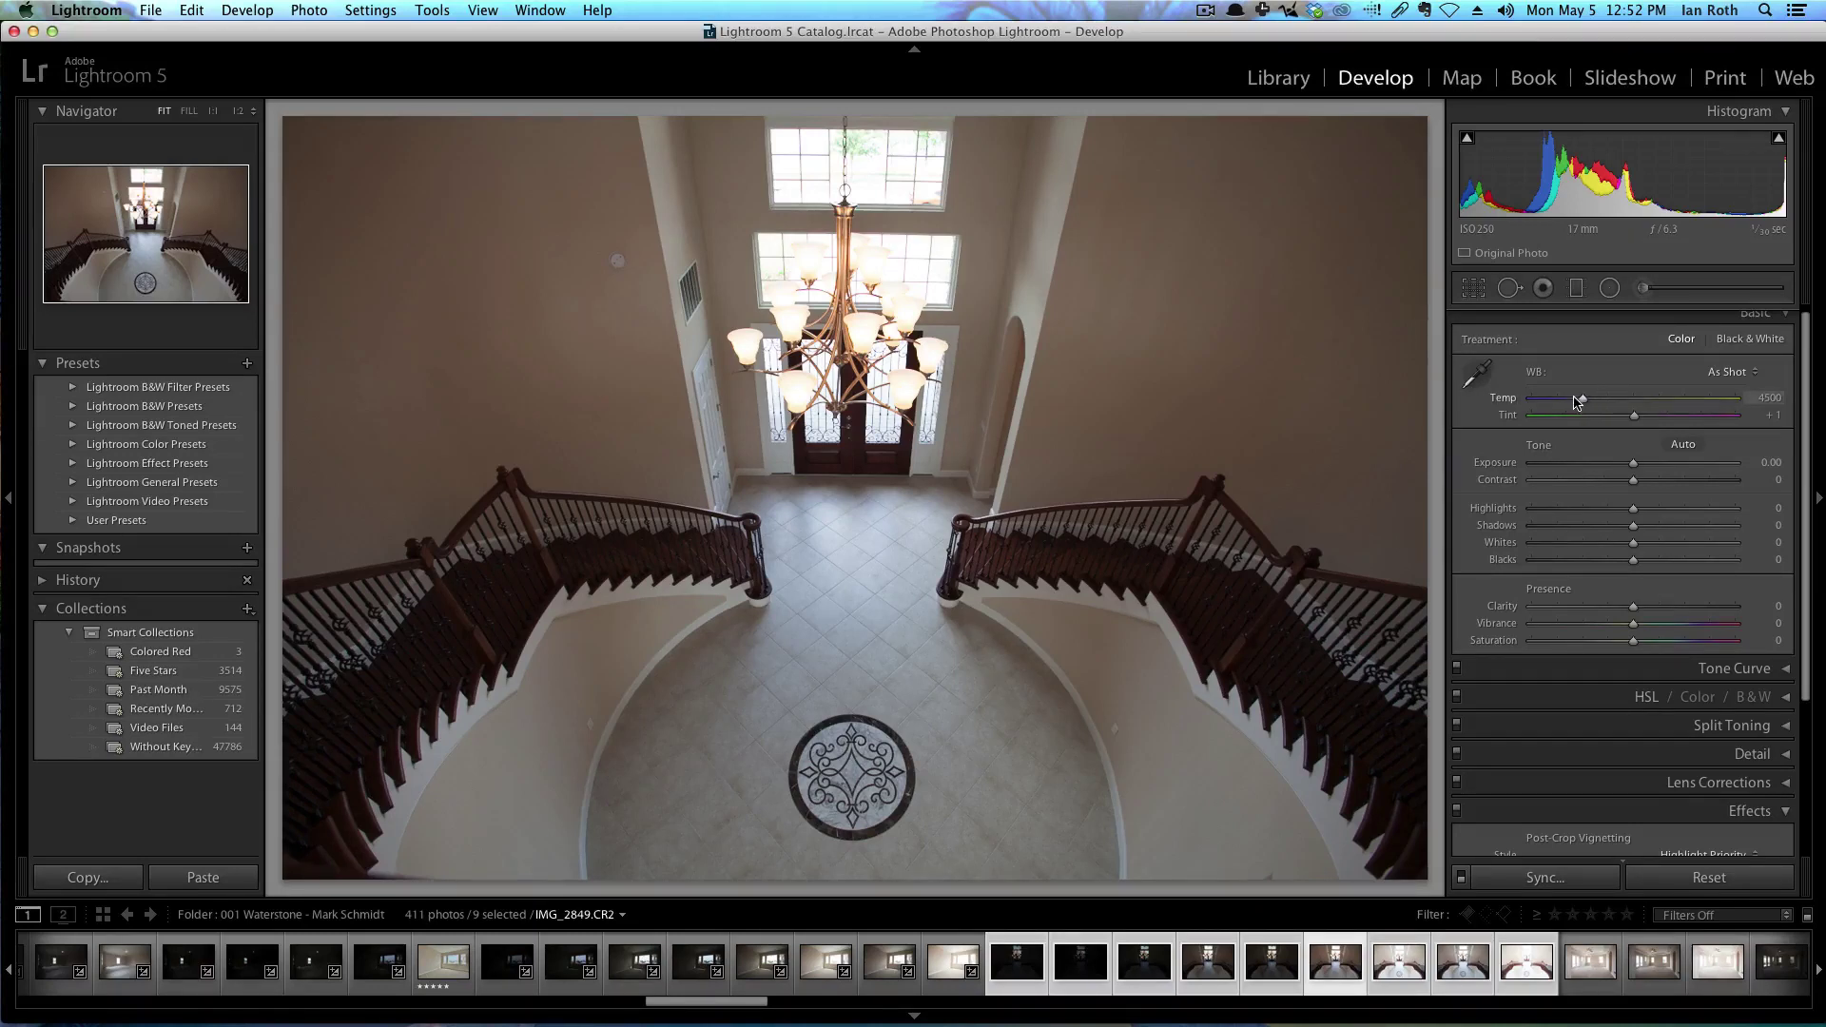
Apply Auto white balance, adjust Temp to 4207 with Tint -2, and sync to all nine exposures
left_click(1721, 374)
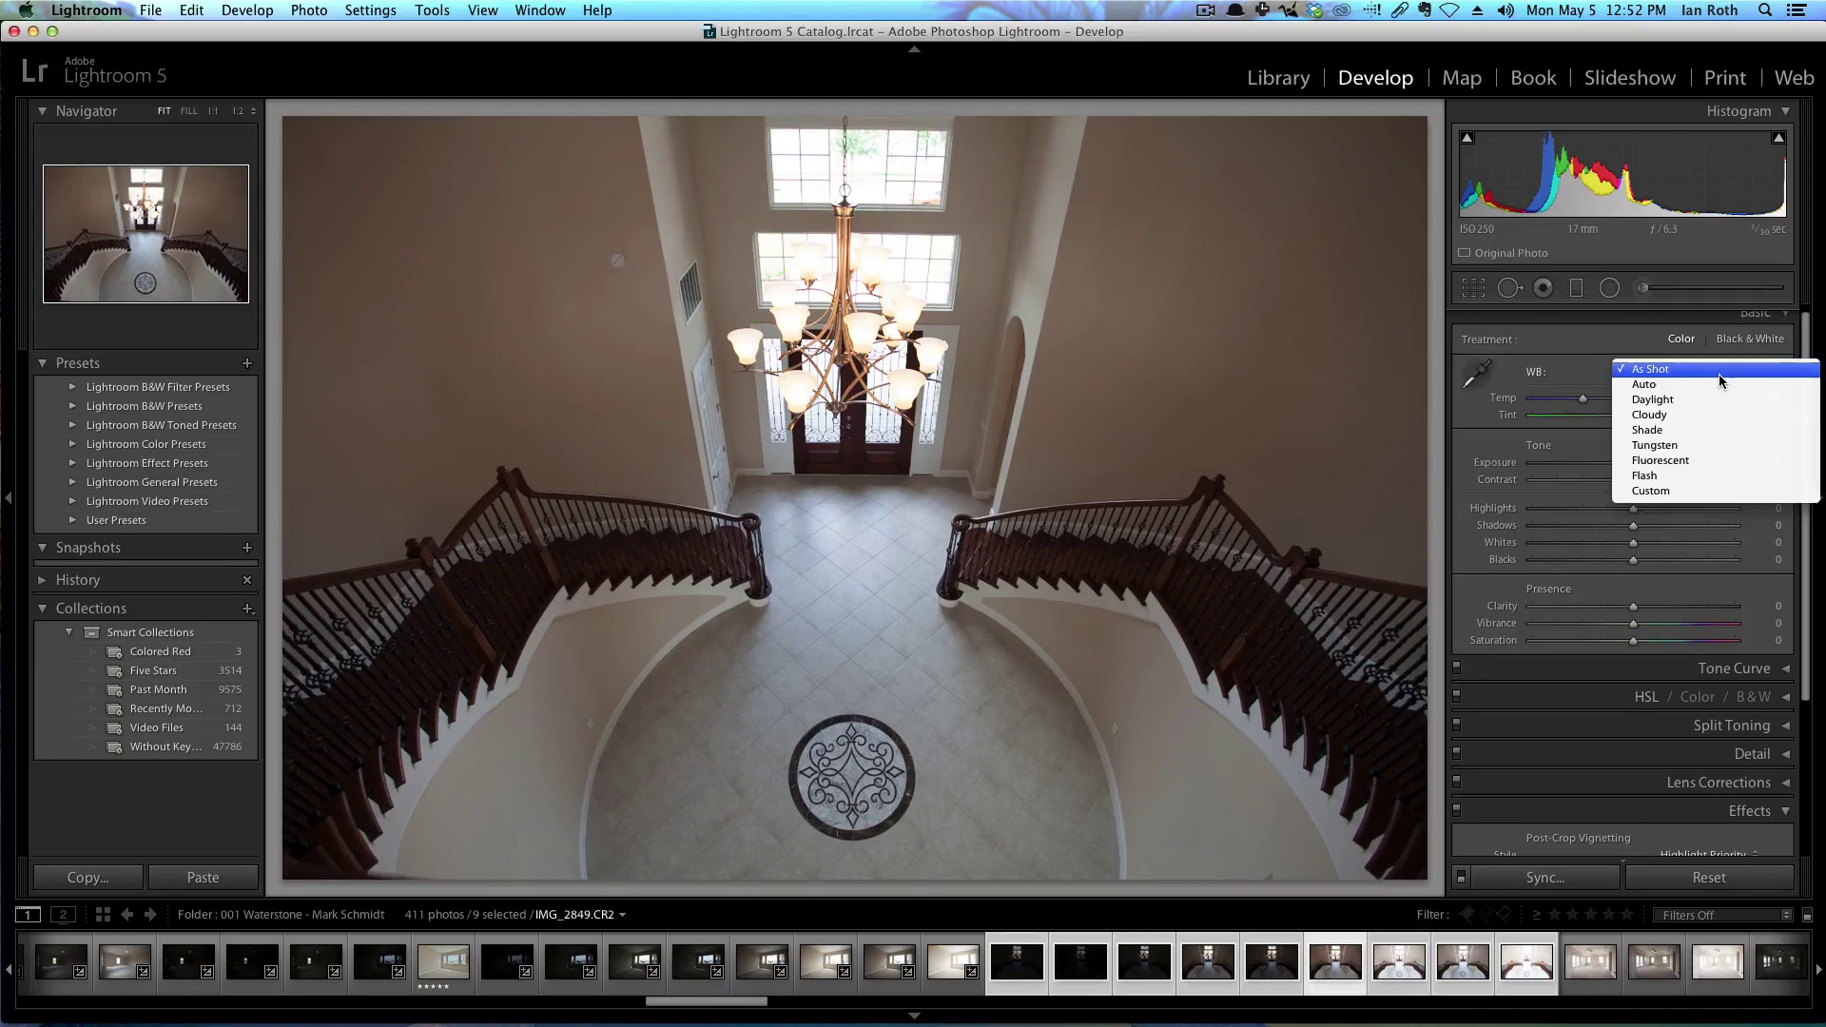
left_click(1711, 385)
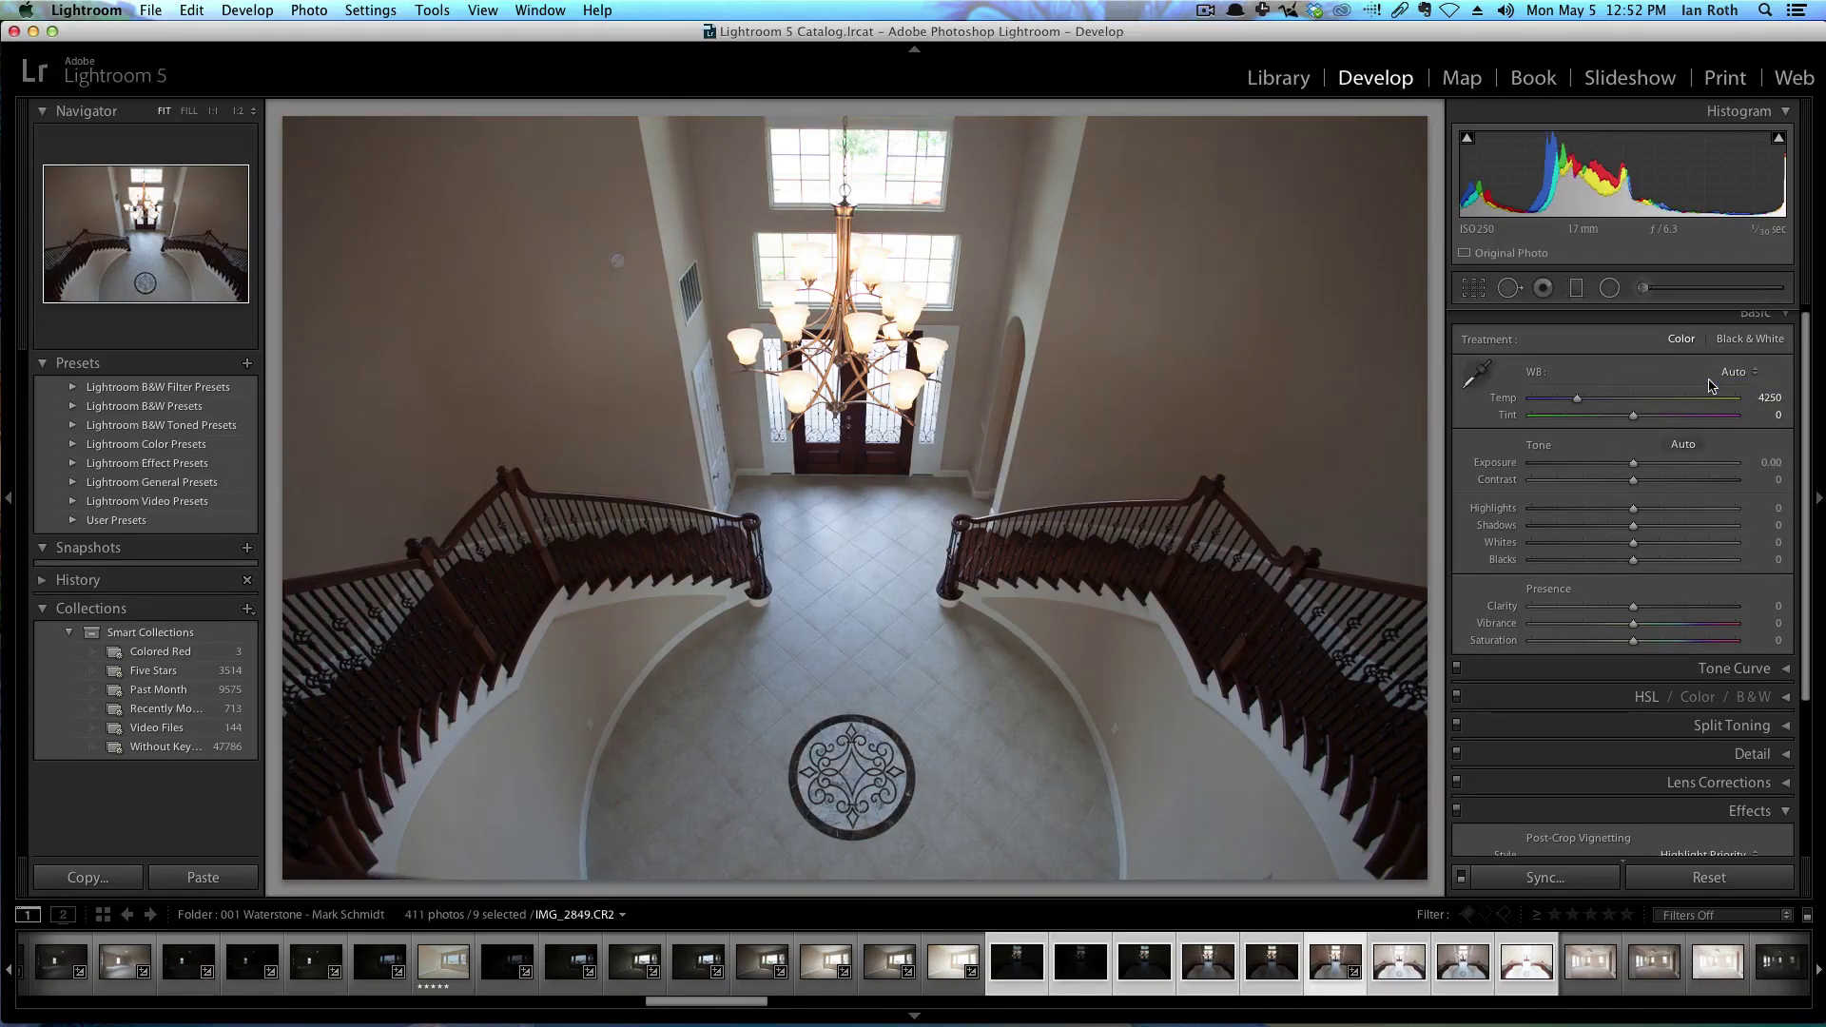
left_click(1579, 401)
left_click_drag(1579, 401, 1631, 420)
left_click(1548, 878)
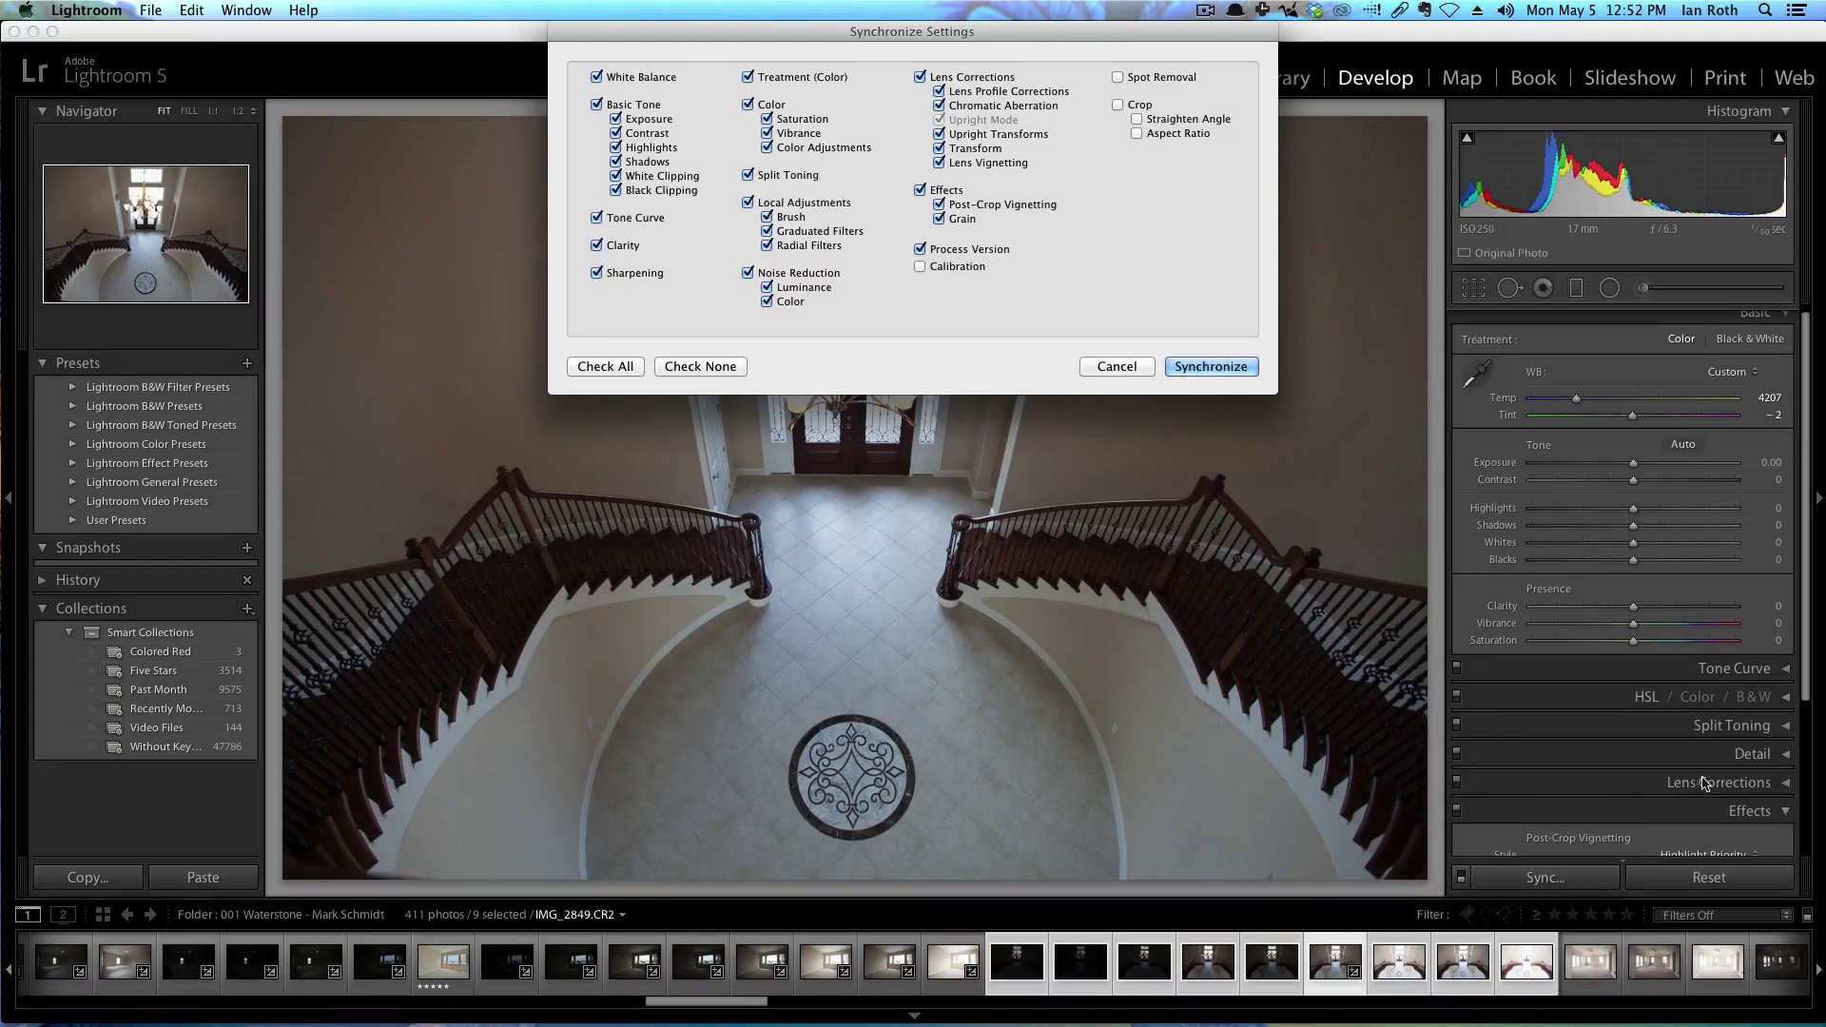
key("Return")
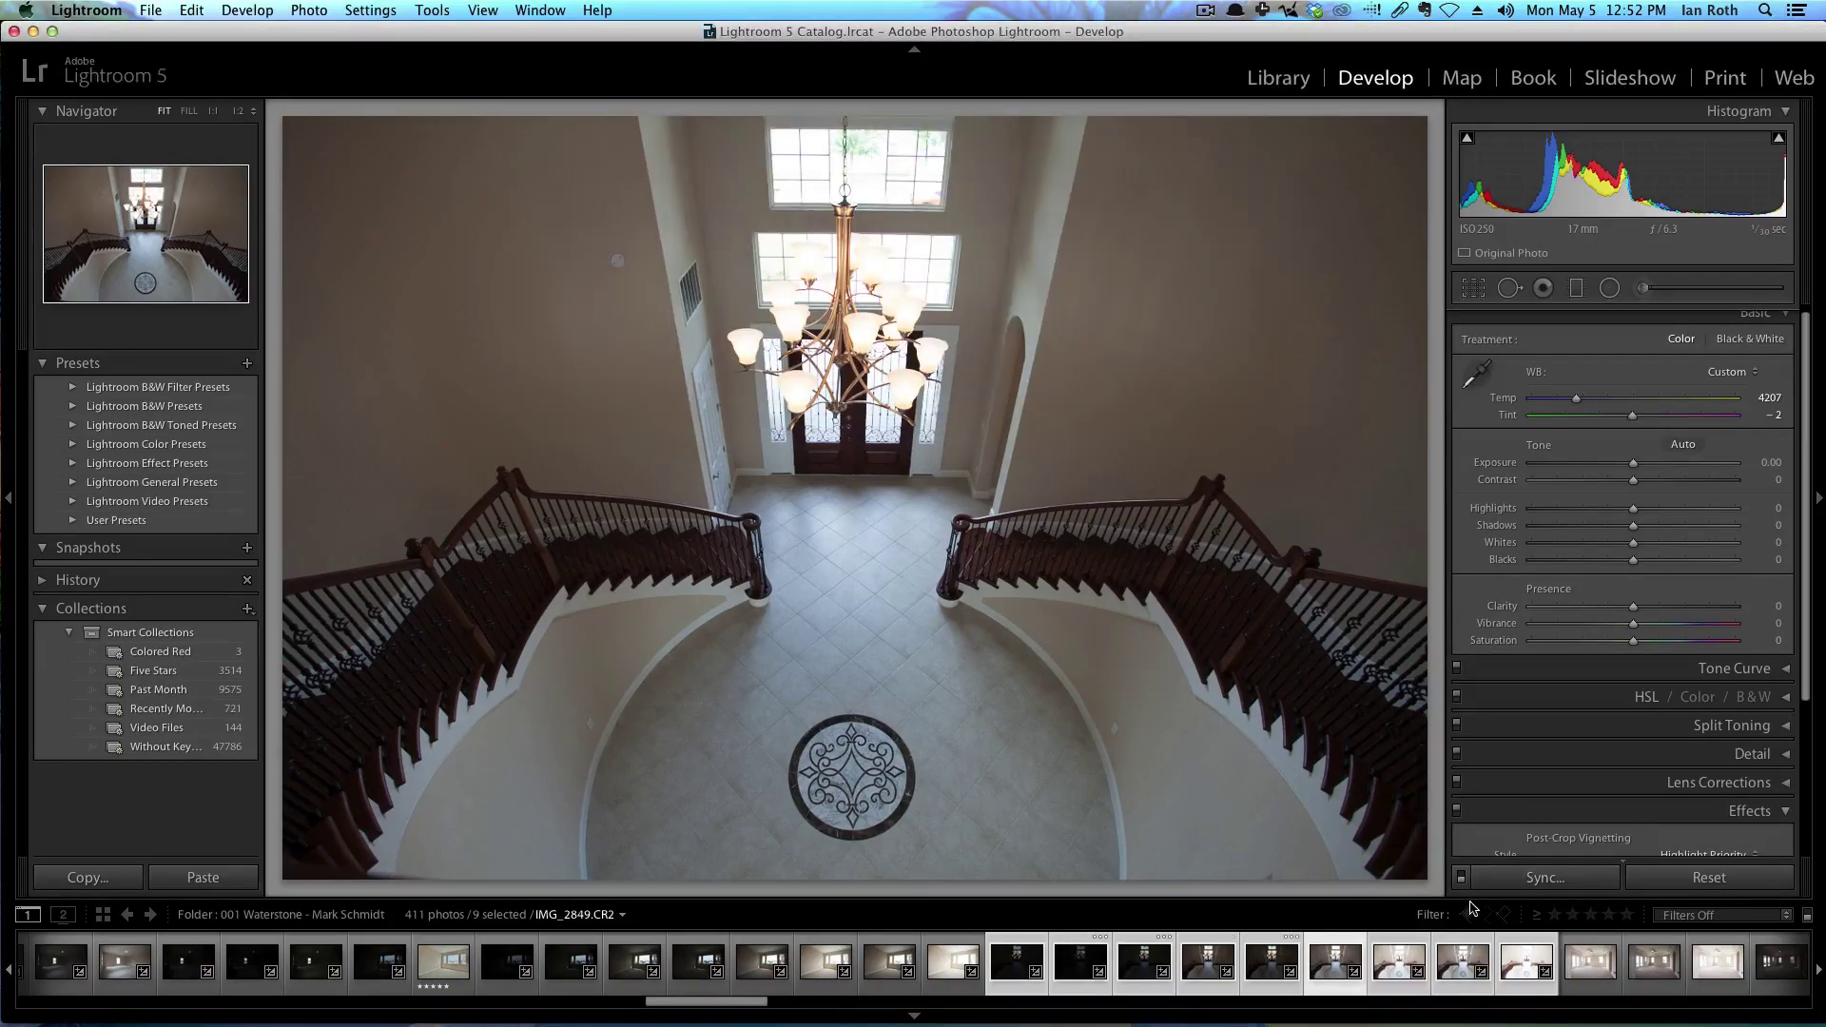
Export the nine selected exposures to HDR Efex Pro 2 from the thumbnail context menu
right_click(1344, 974)
mouse_move(1437, 919)
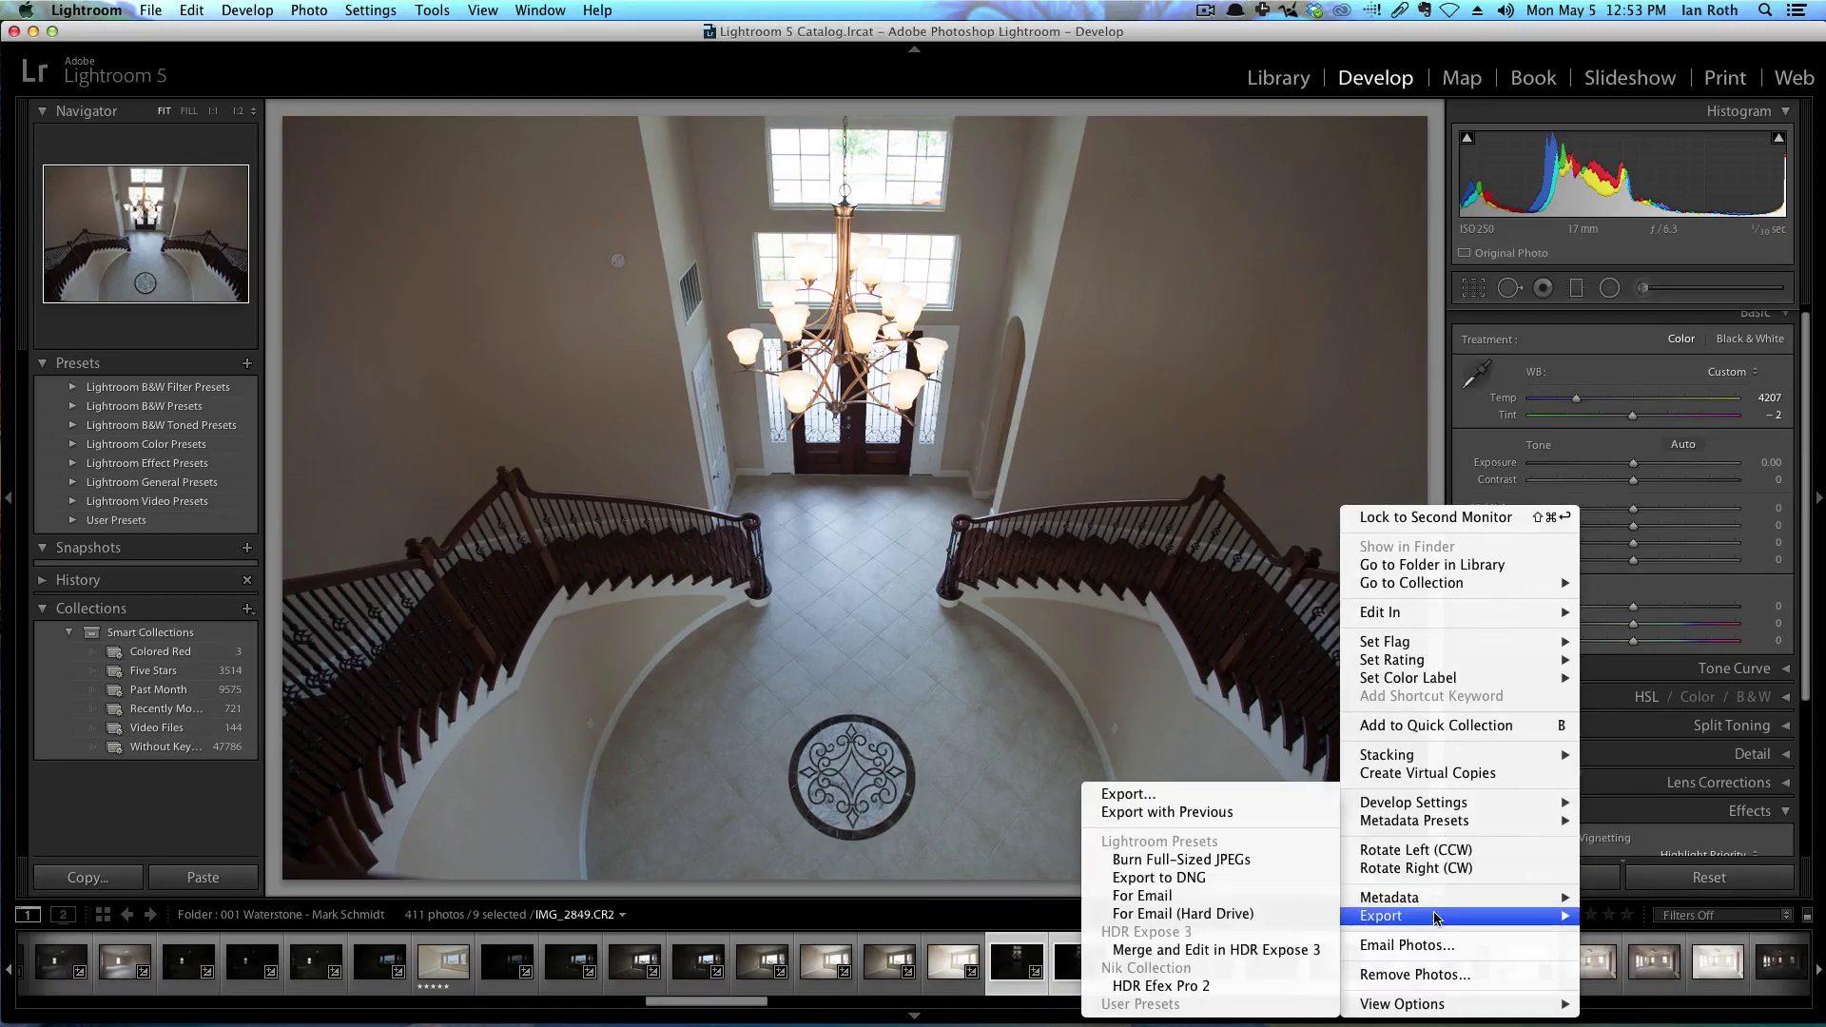
left_click(1208, 989)
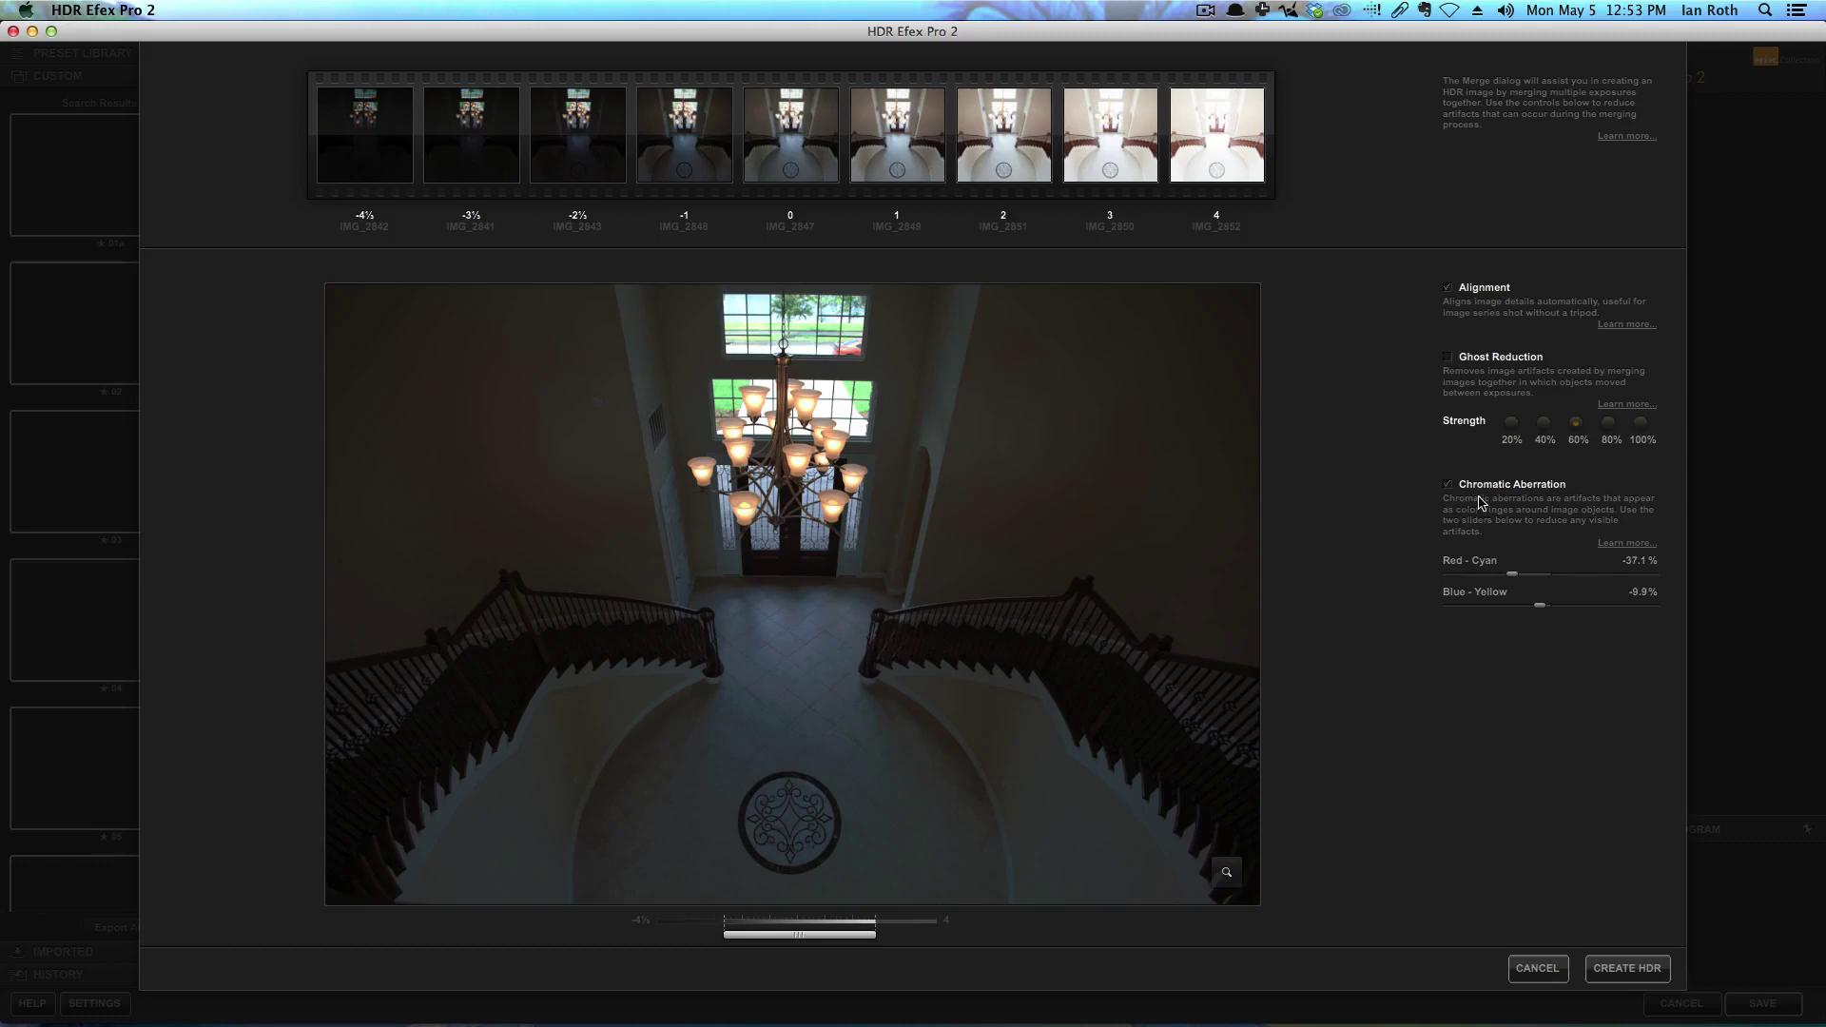
Set chromatic aberration Red-Cyan -43.7 % and Blue-Yellow 6.1 % in the loupe, then create the HDR
left_click(1514, 577)
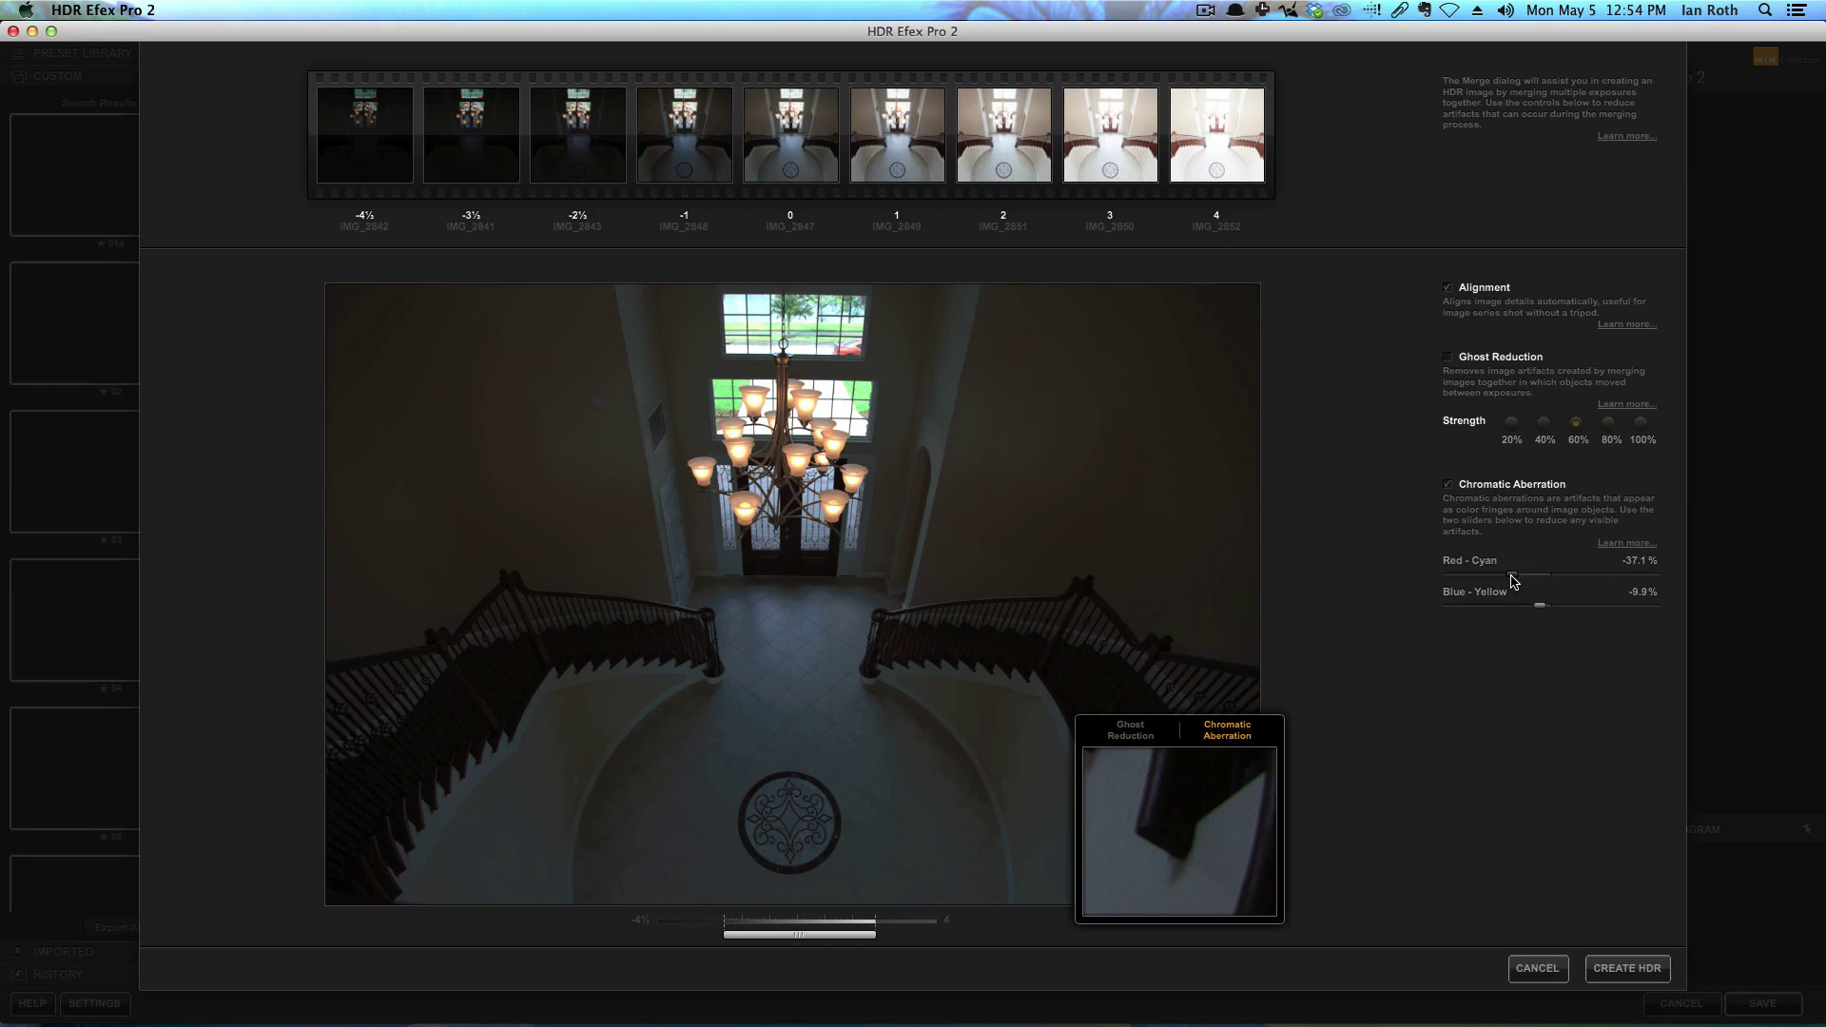
left_click_drag(1512, 574, 1557, 601)
left_click(1623, 968)
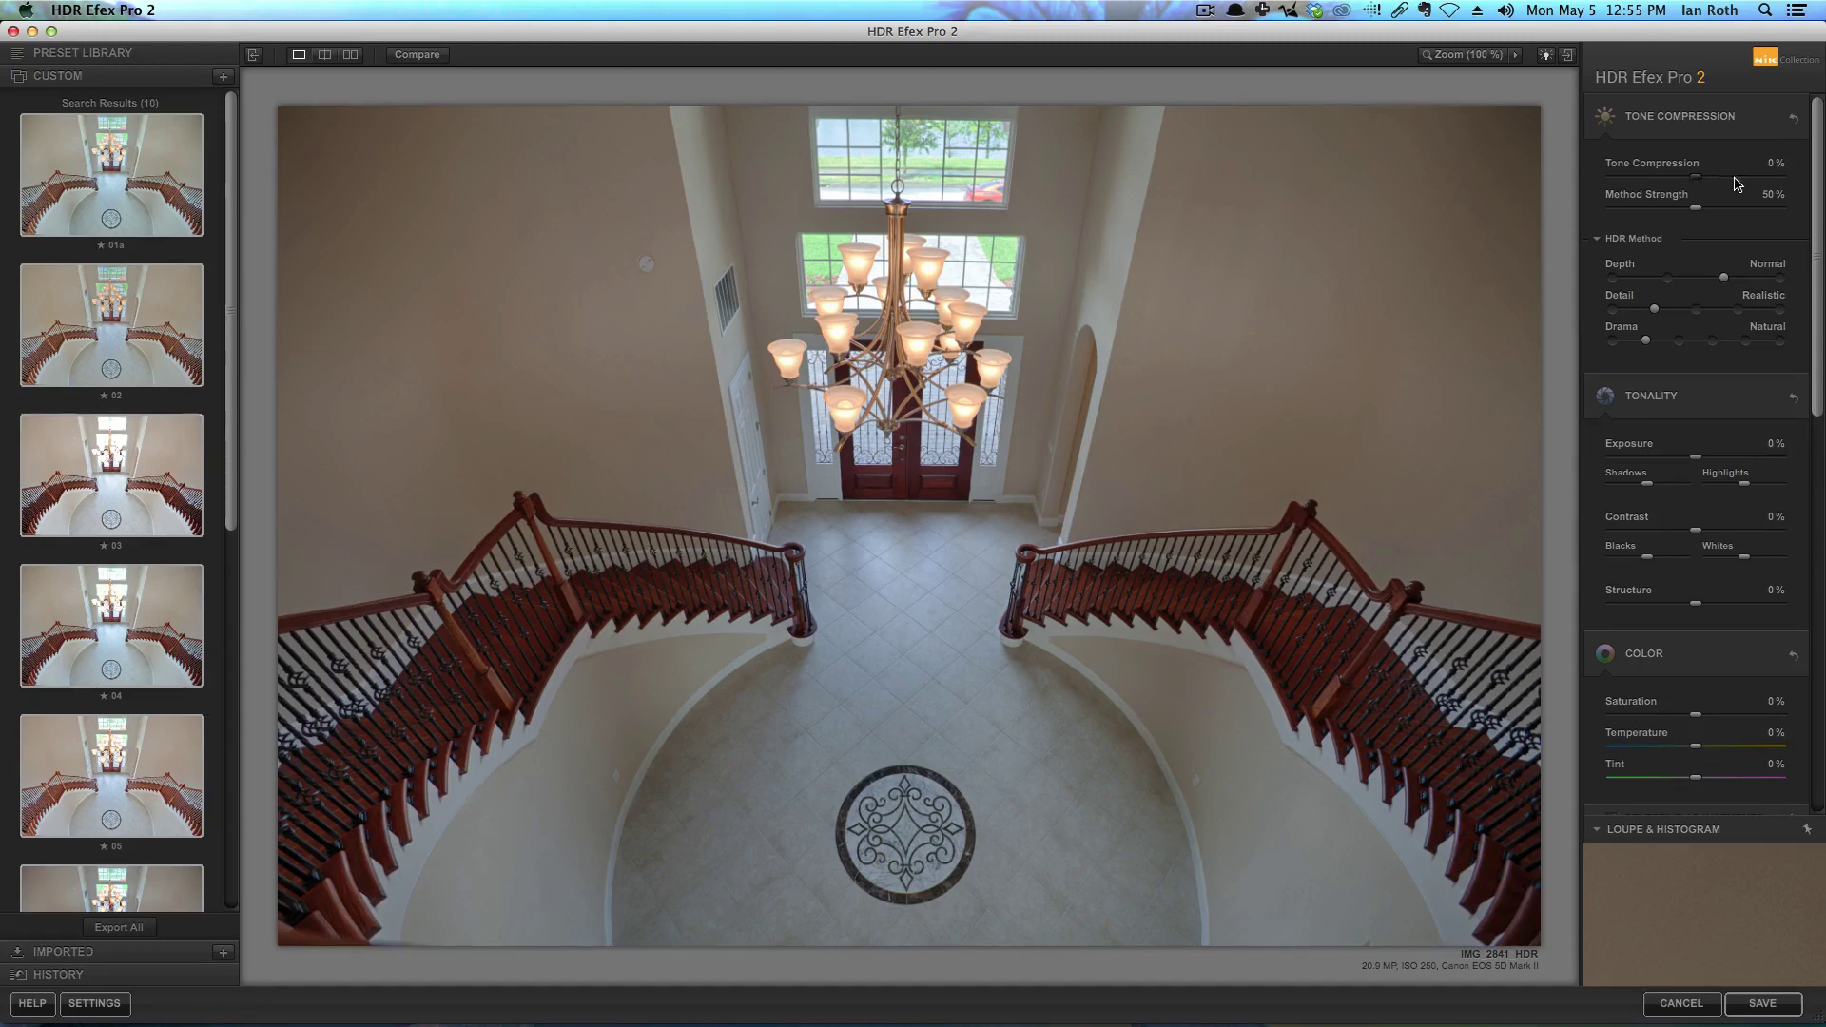
Try several Tone Compression values, settling near -18%, and lower Highlights for the bright windows
left_click_drag(1696, 177, 1780, 176)
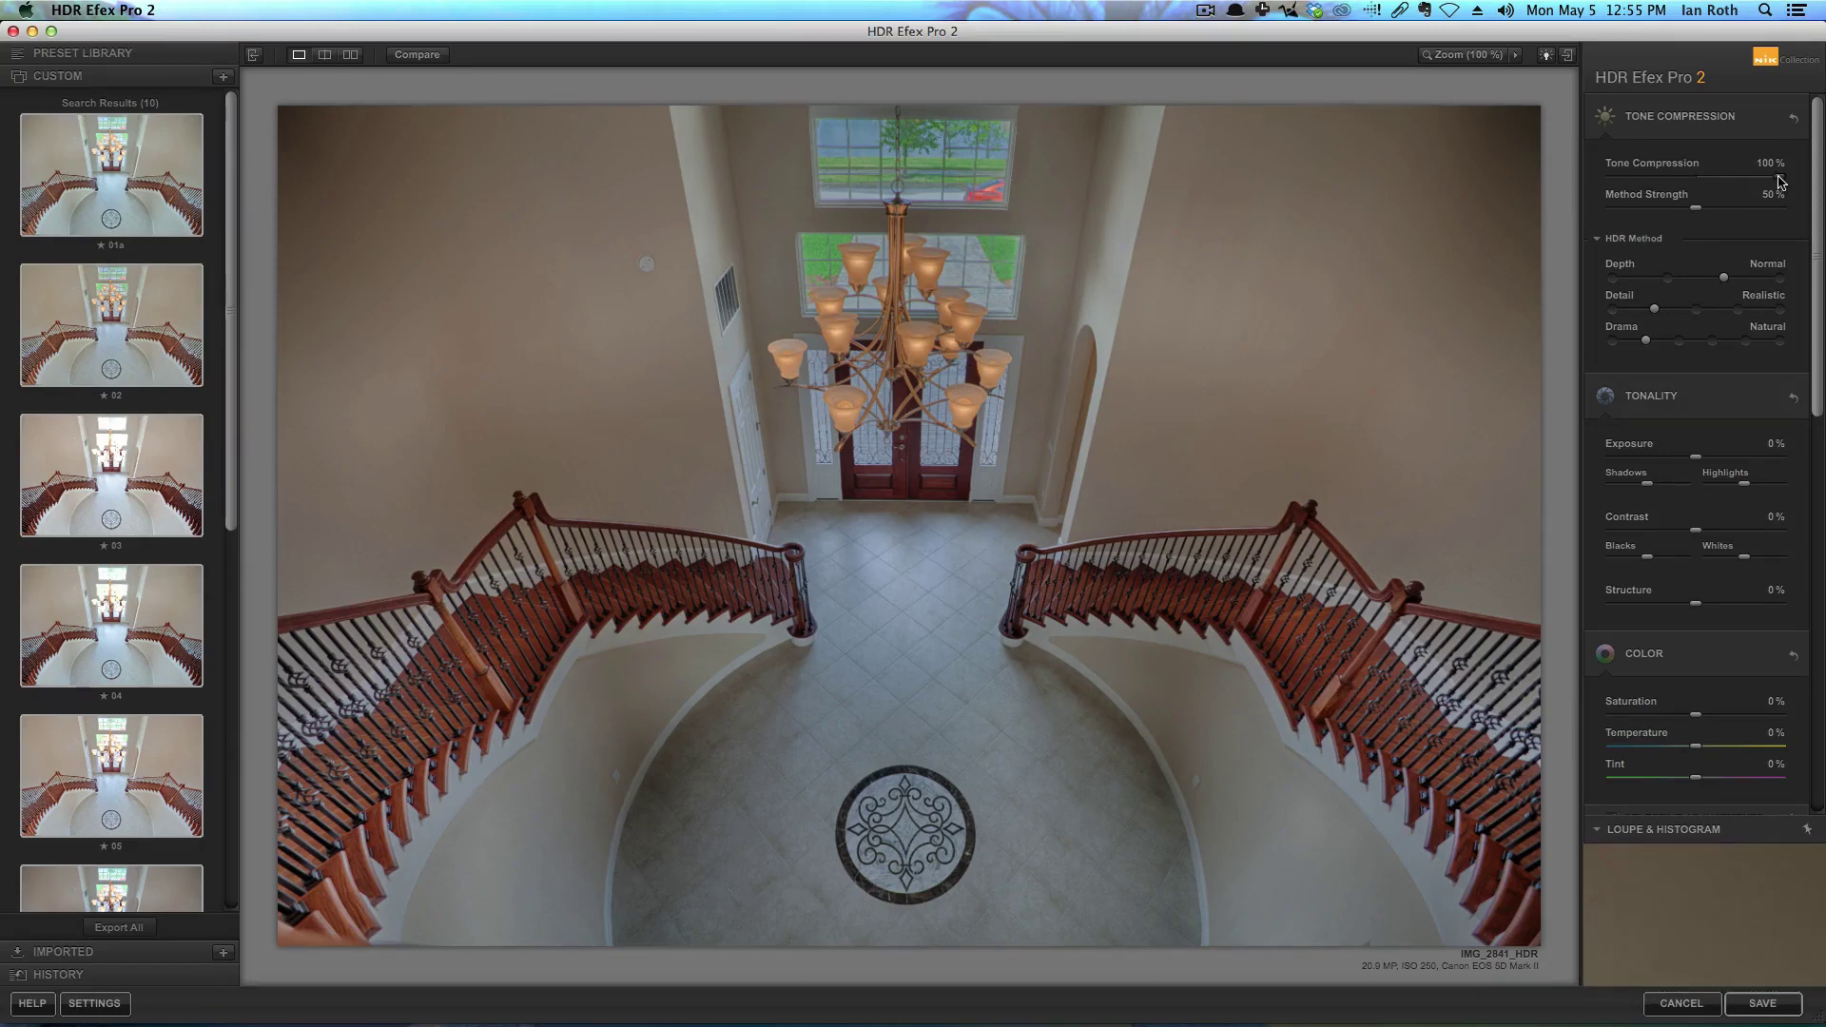
left_click_drag(1779, 176, 1681, 179)
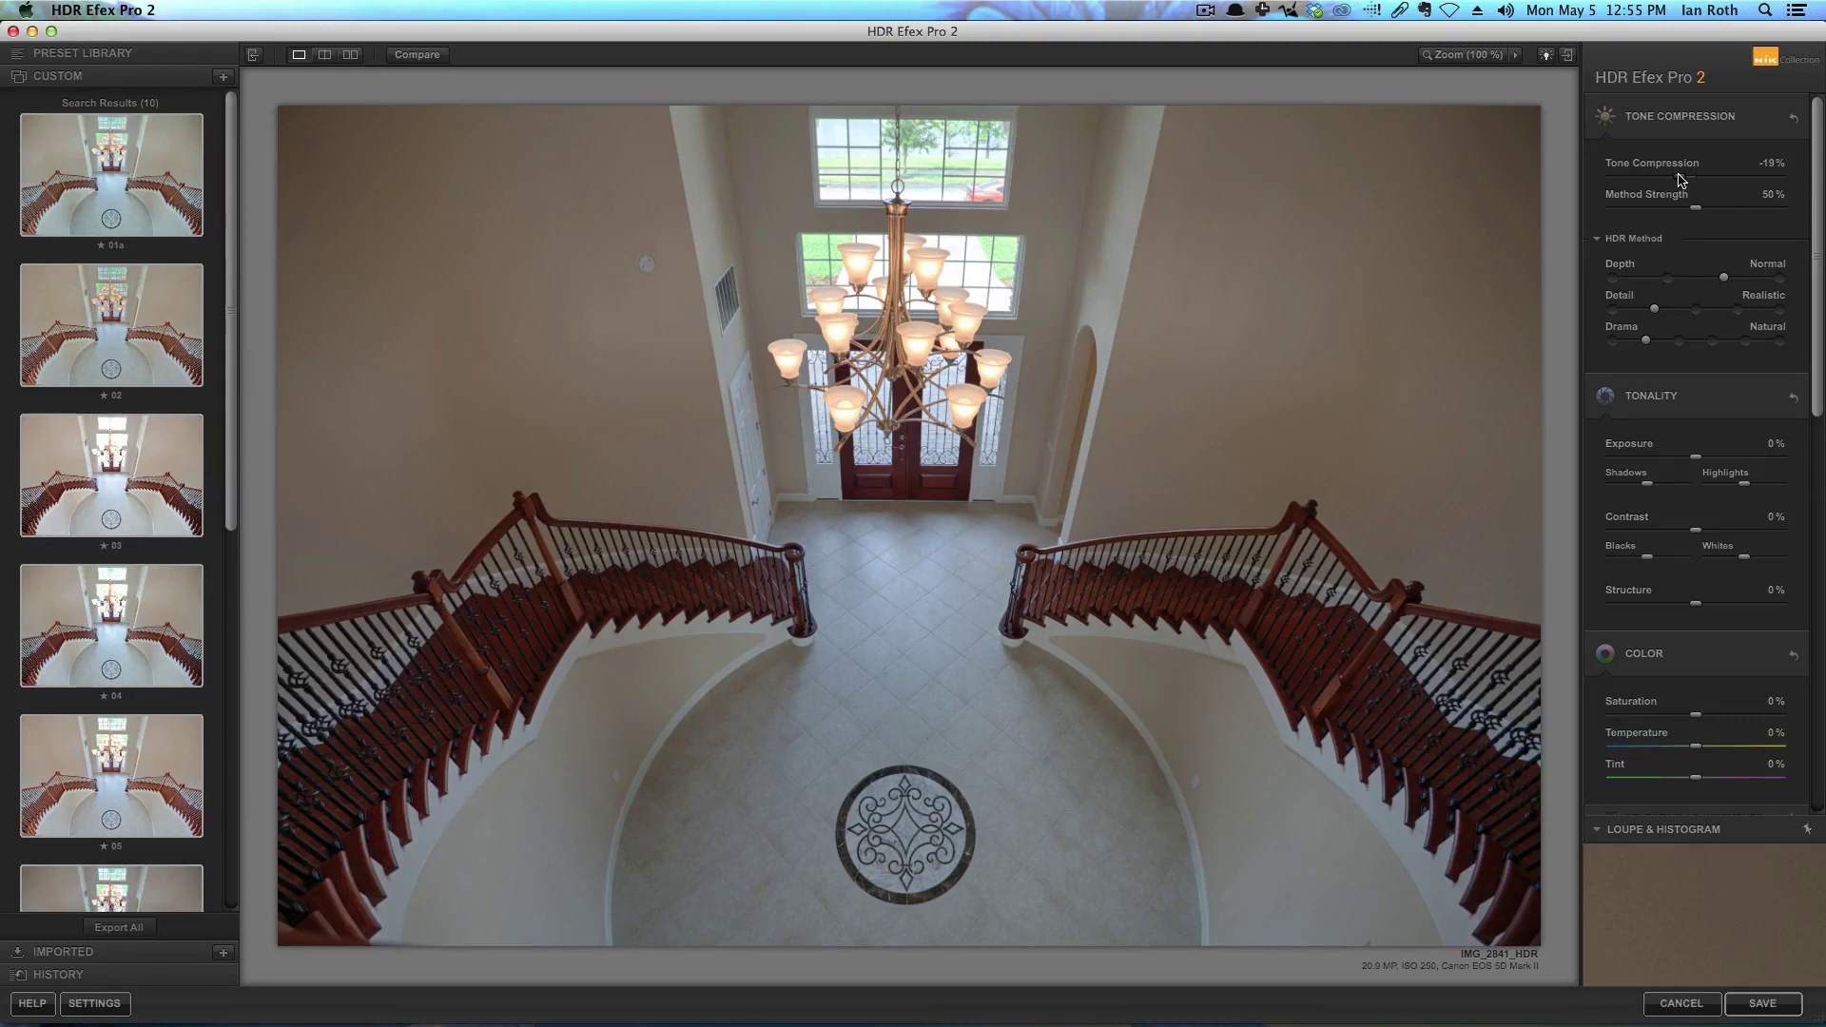
left_click_drag(1680, 178, 1597, 182)
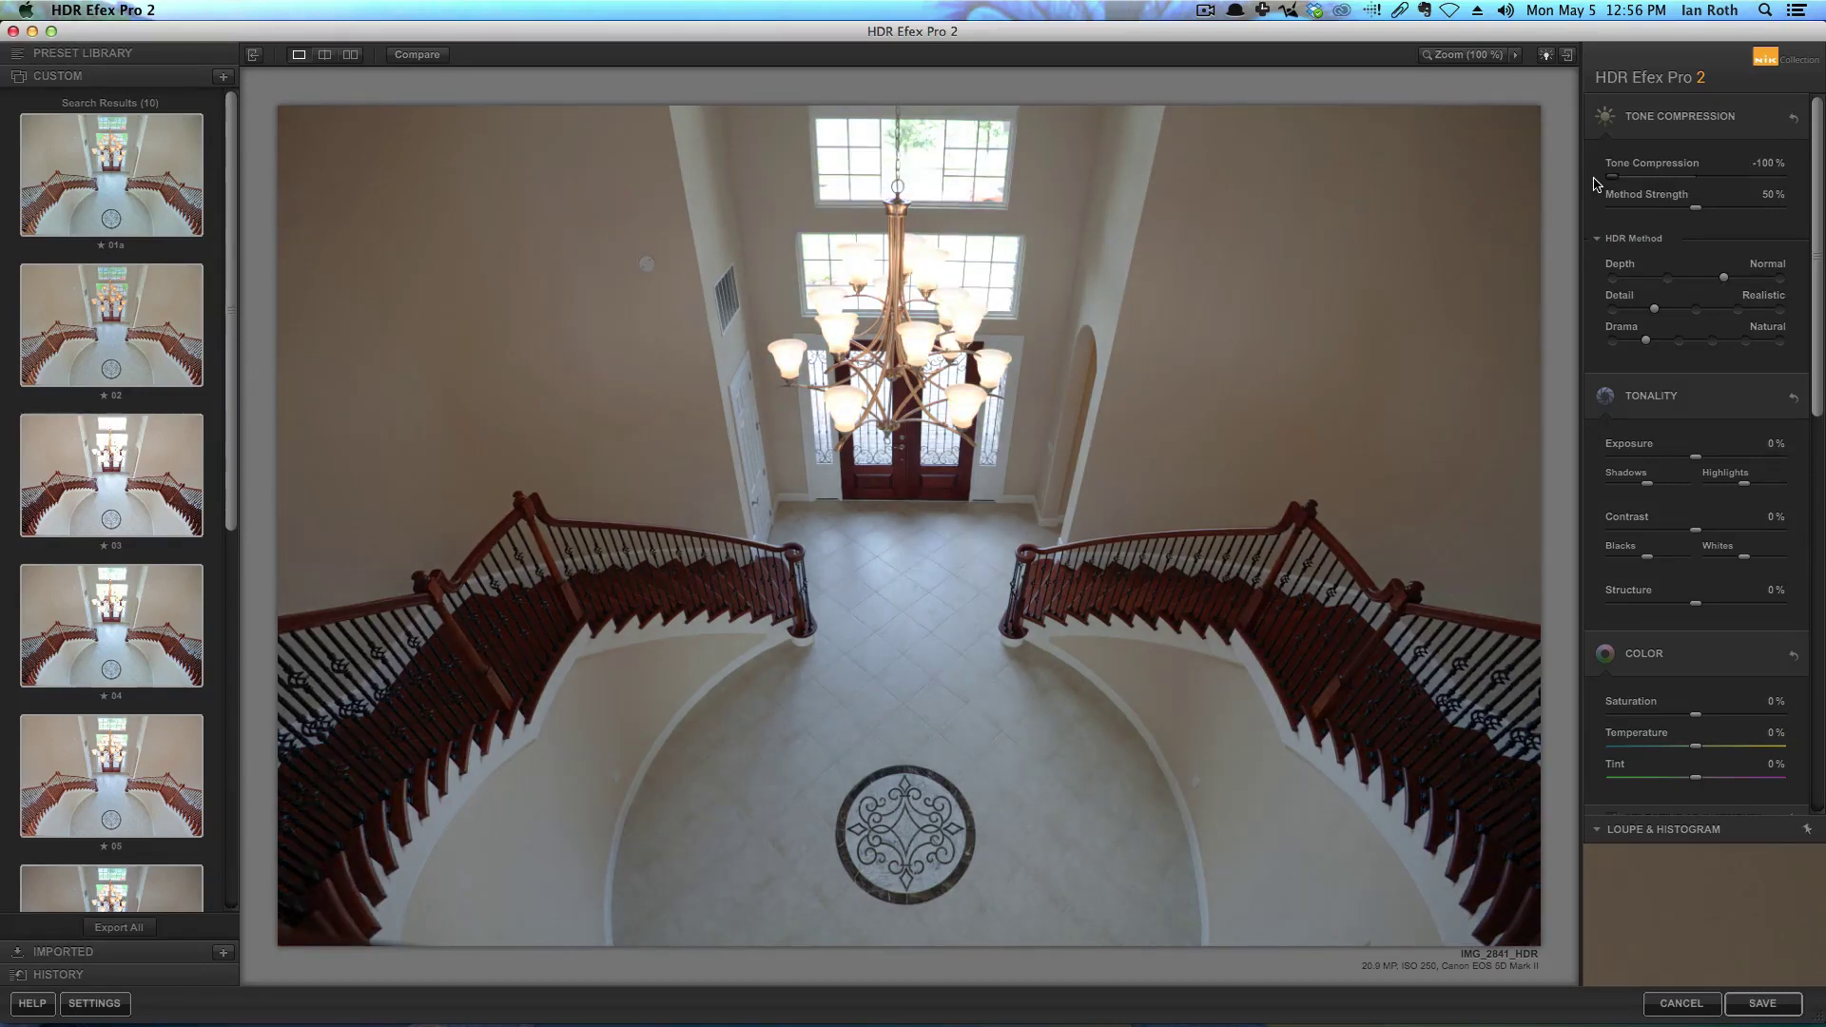
left_click_drag(1597, 182, 1712, 176)
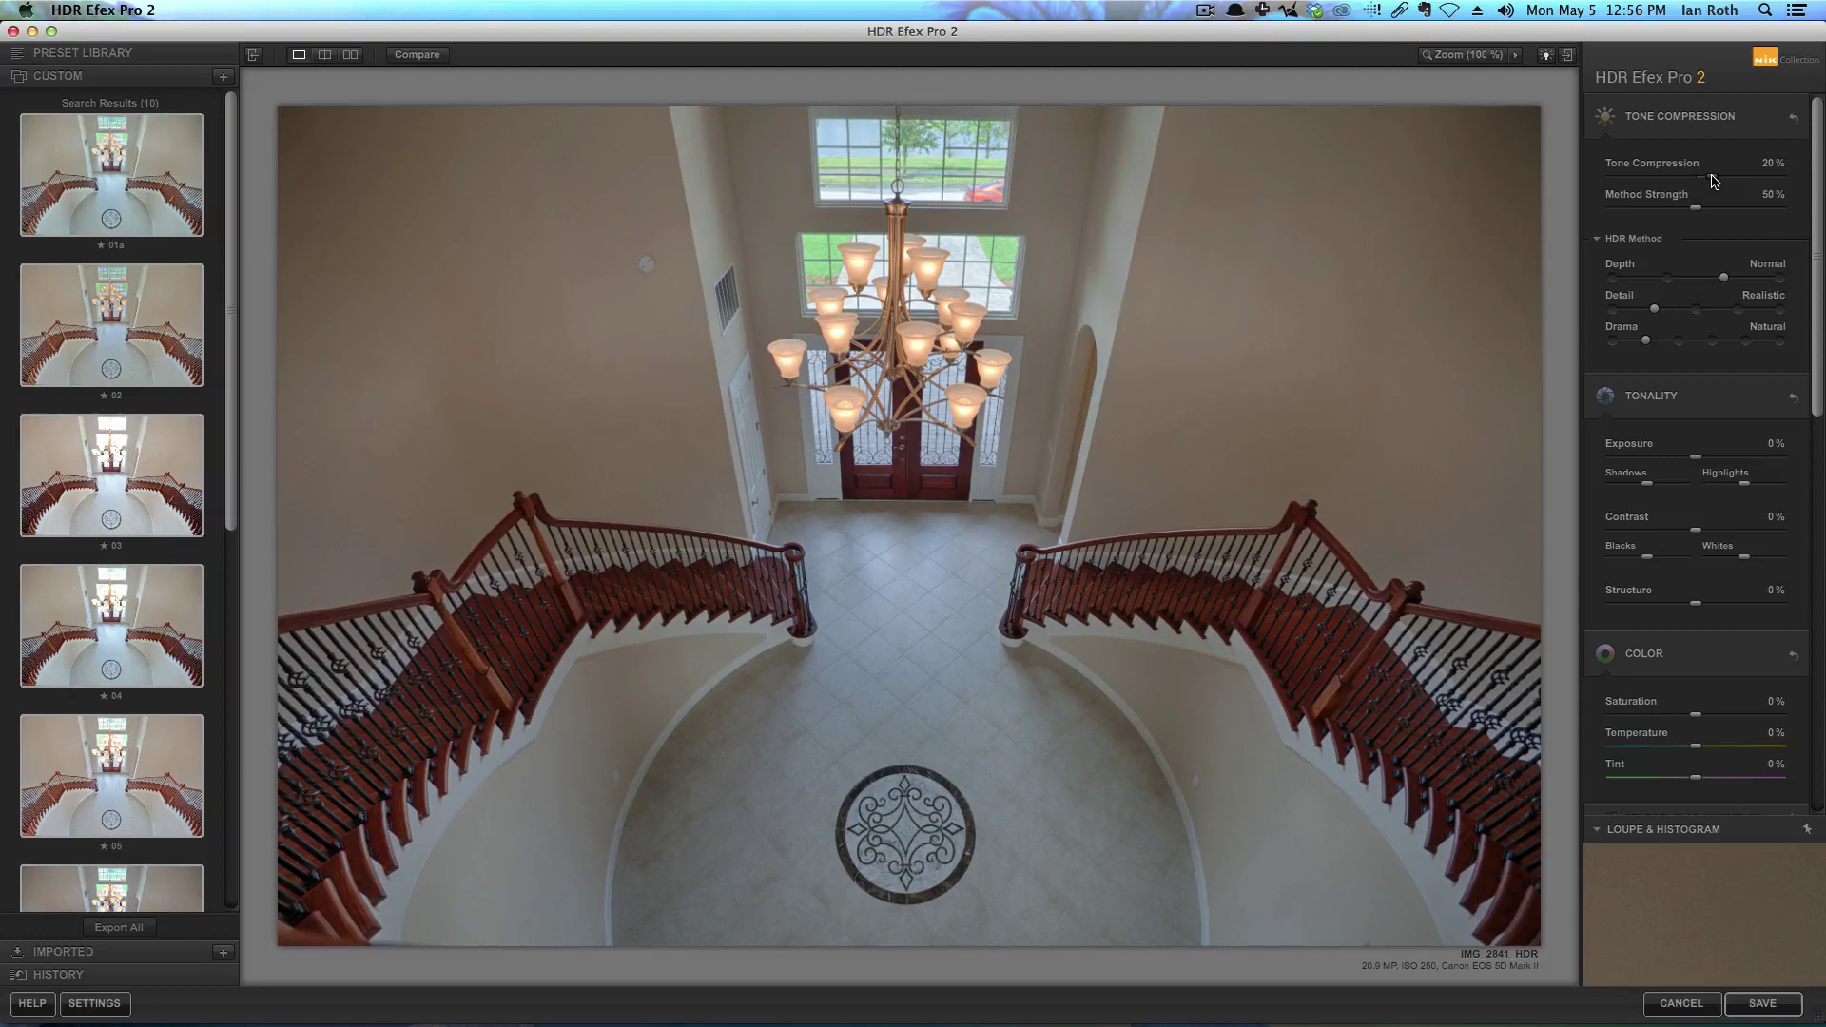
left_click_drag(1713, 179, 1680, 176)
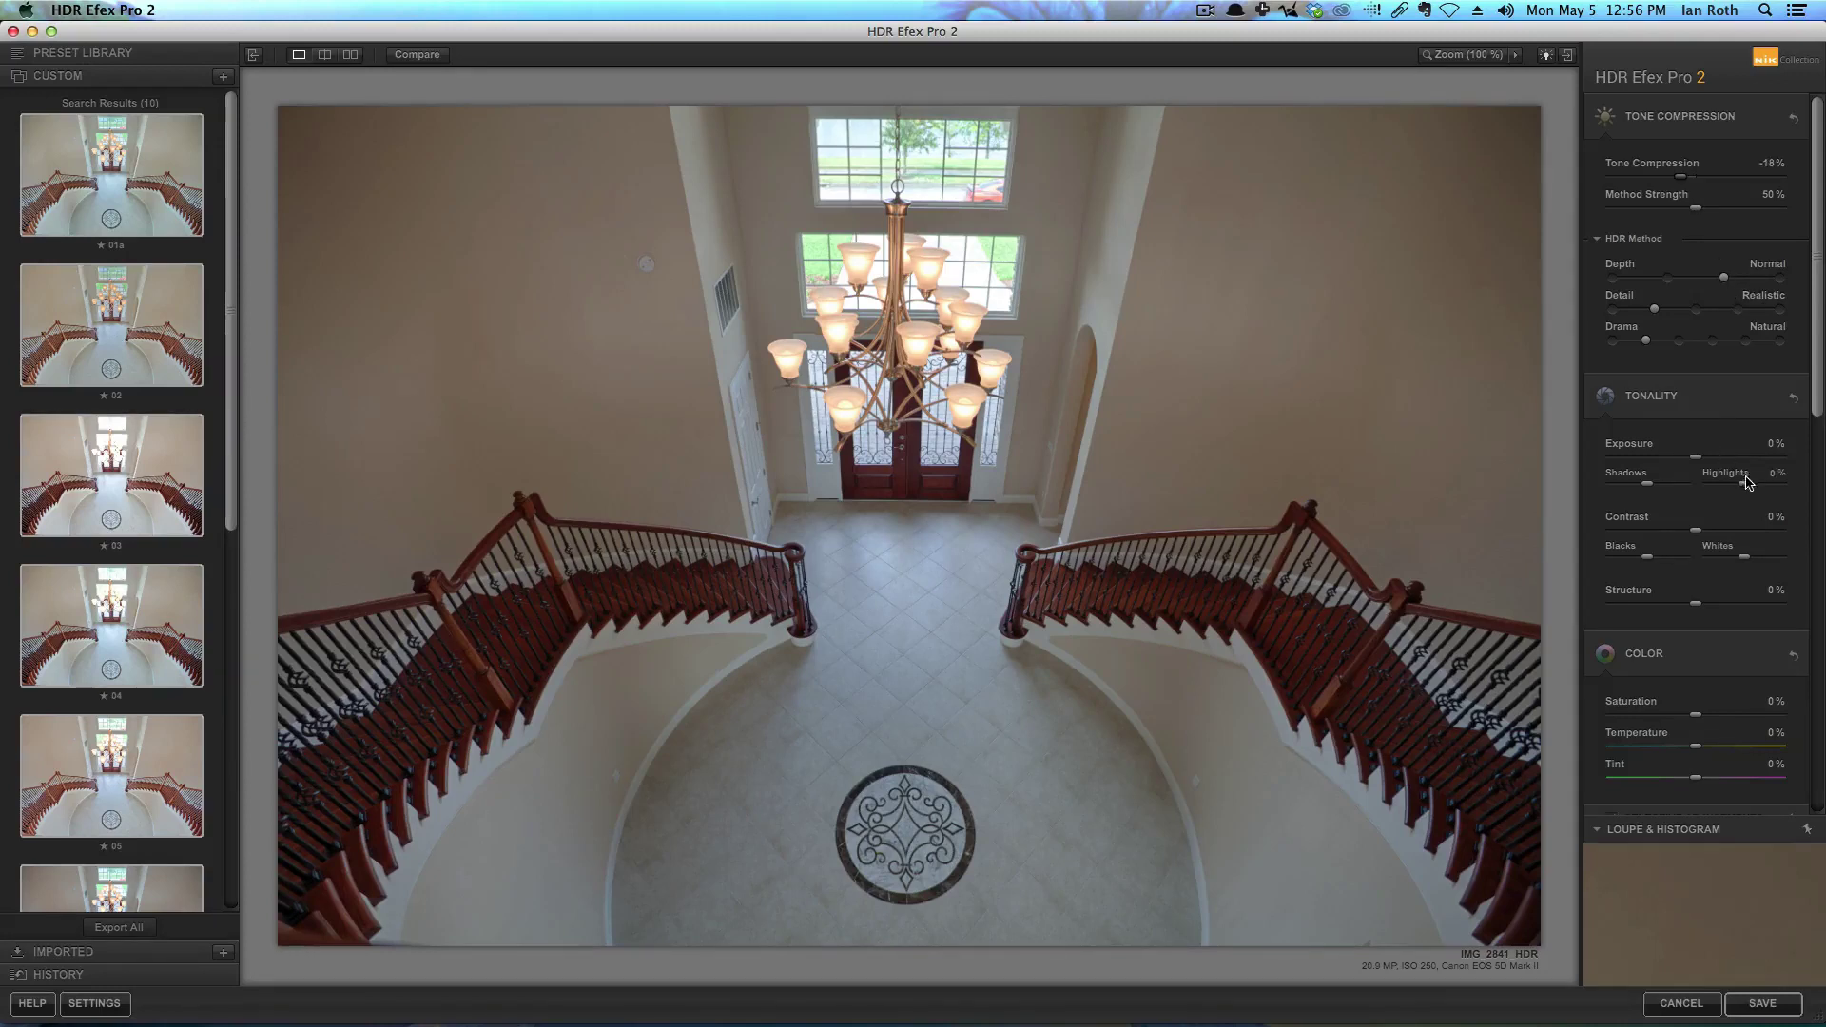
left_click_drag(1745, 483, 1699, 534)
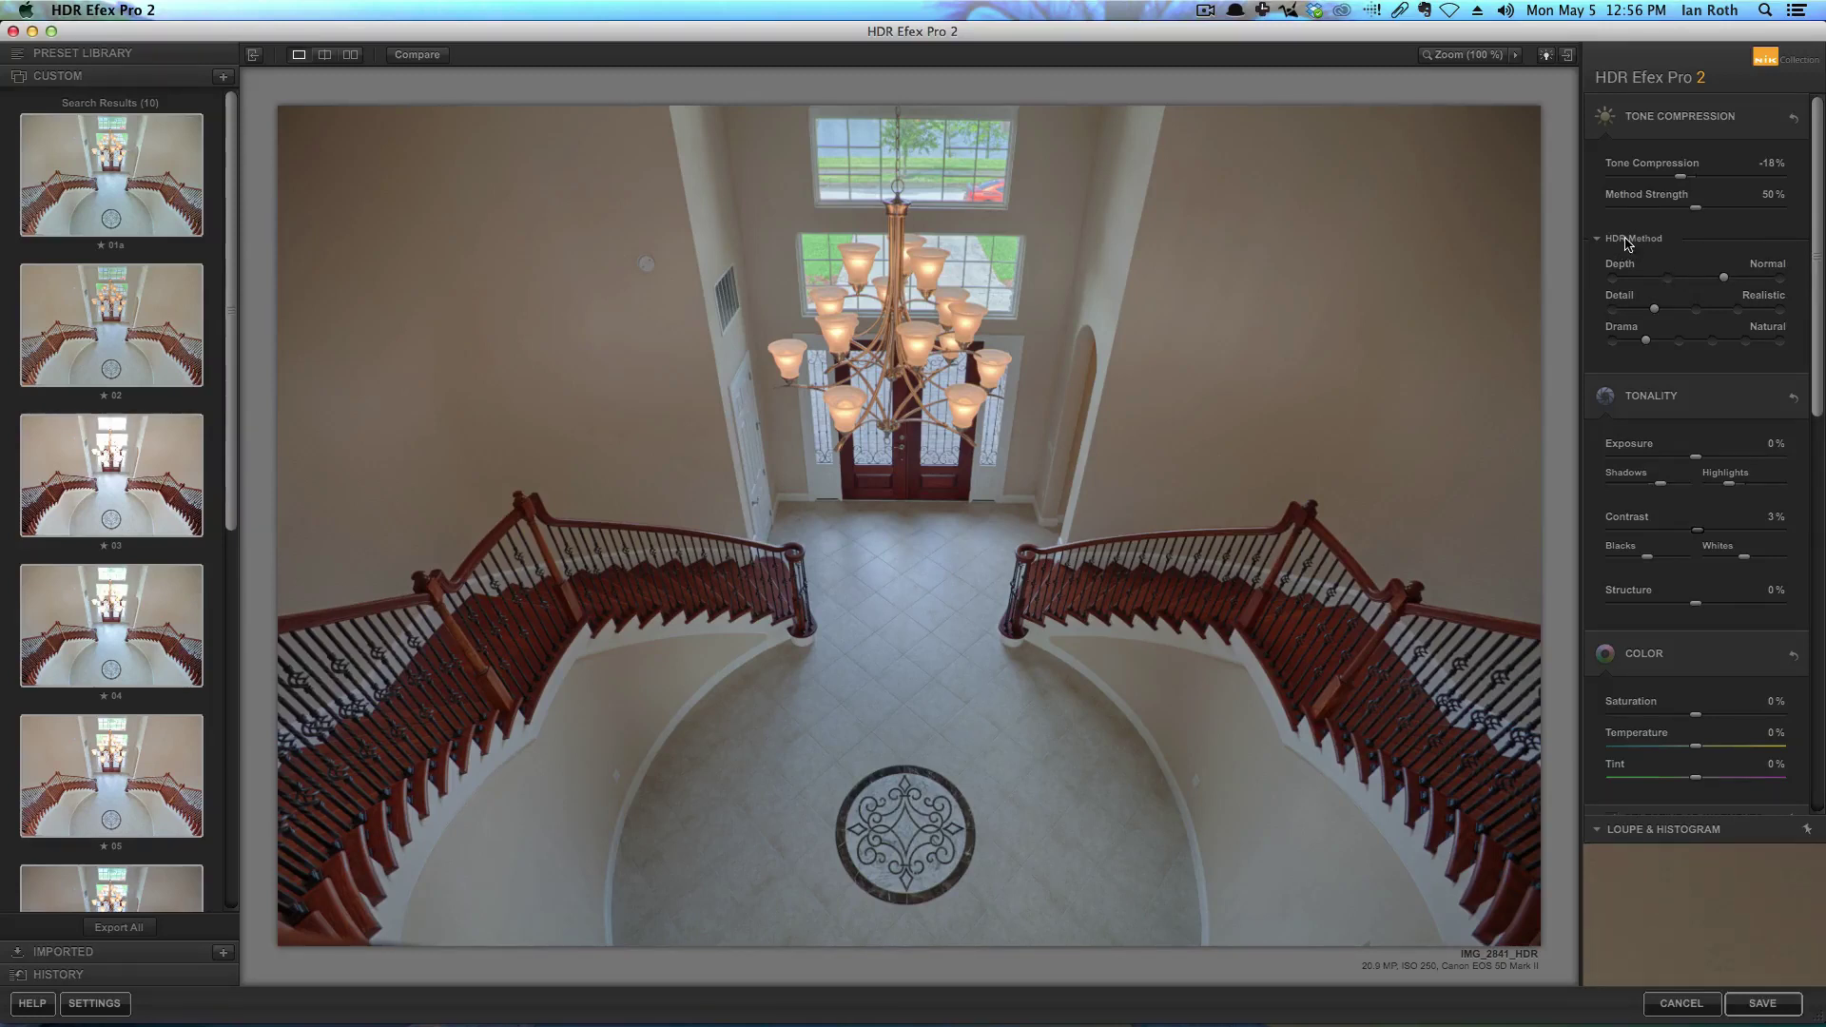
Toggle HDR Method Depth between Off and Subtle to compare, leaving it Off
left_click(1615, 280)
left_click(1672, 282)
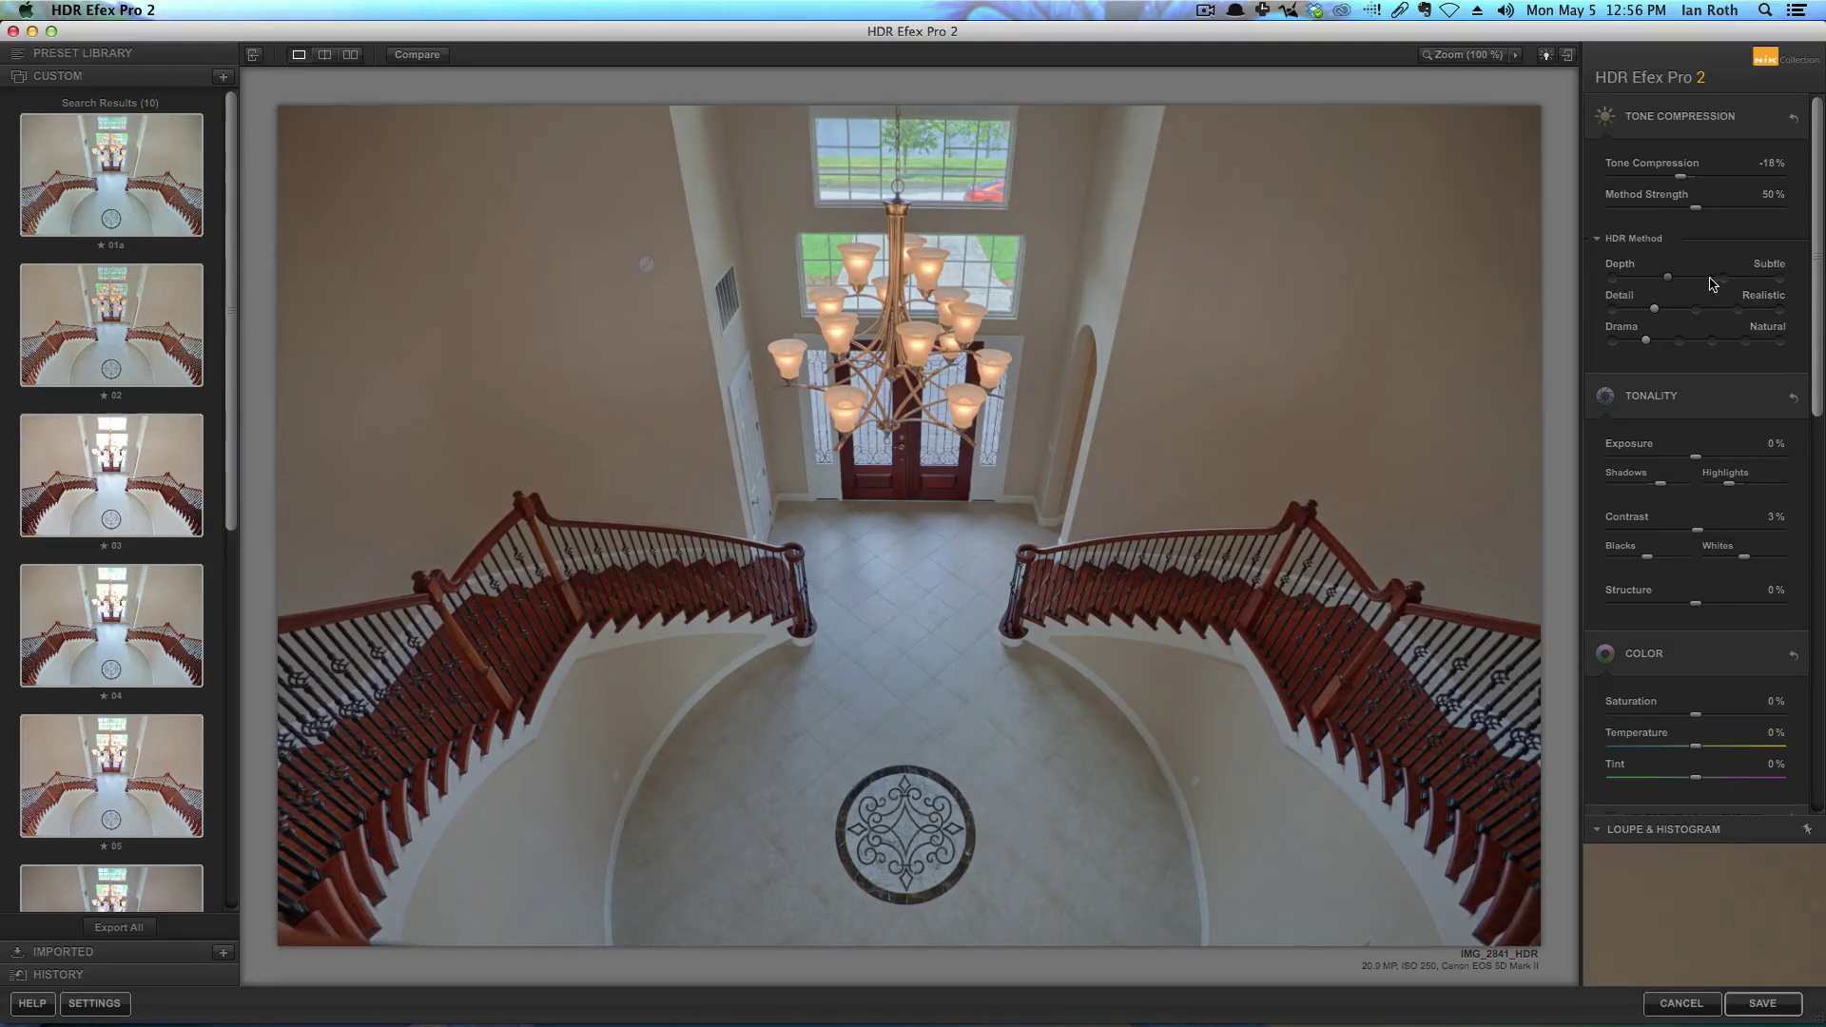
left_click(1611, 280)
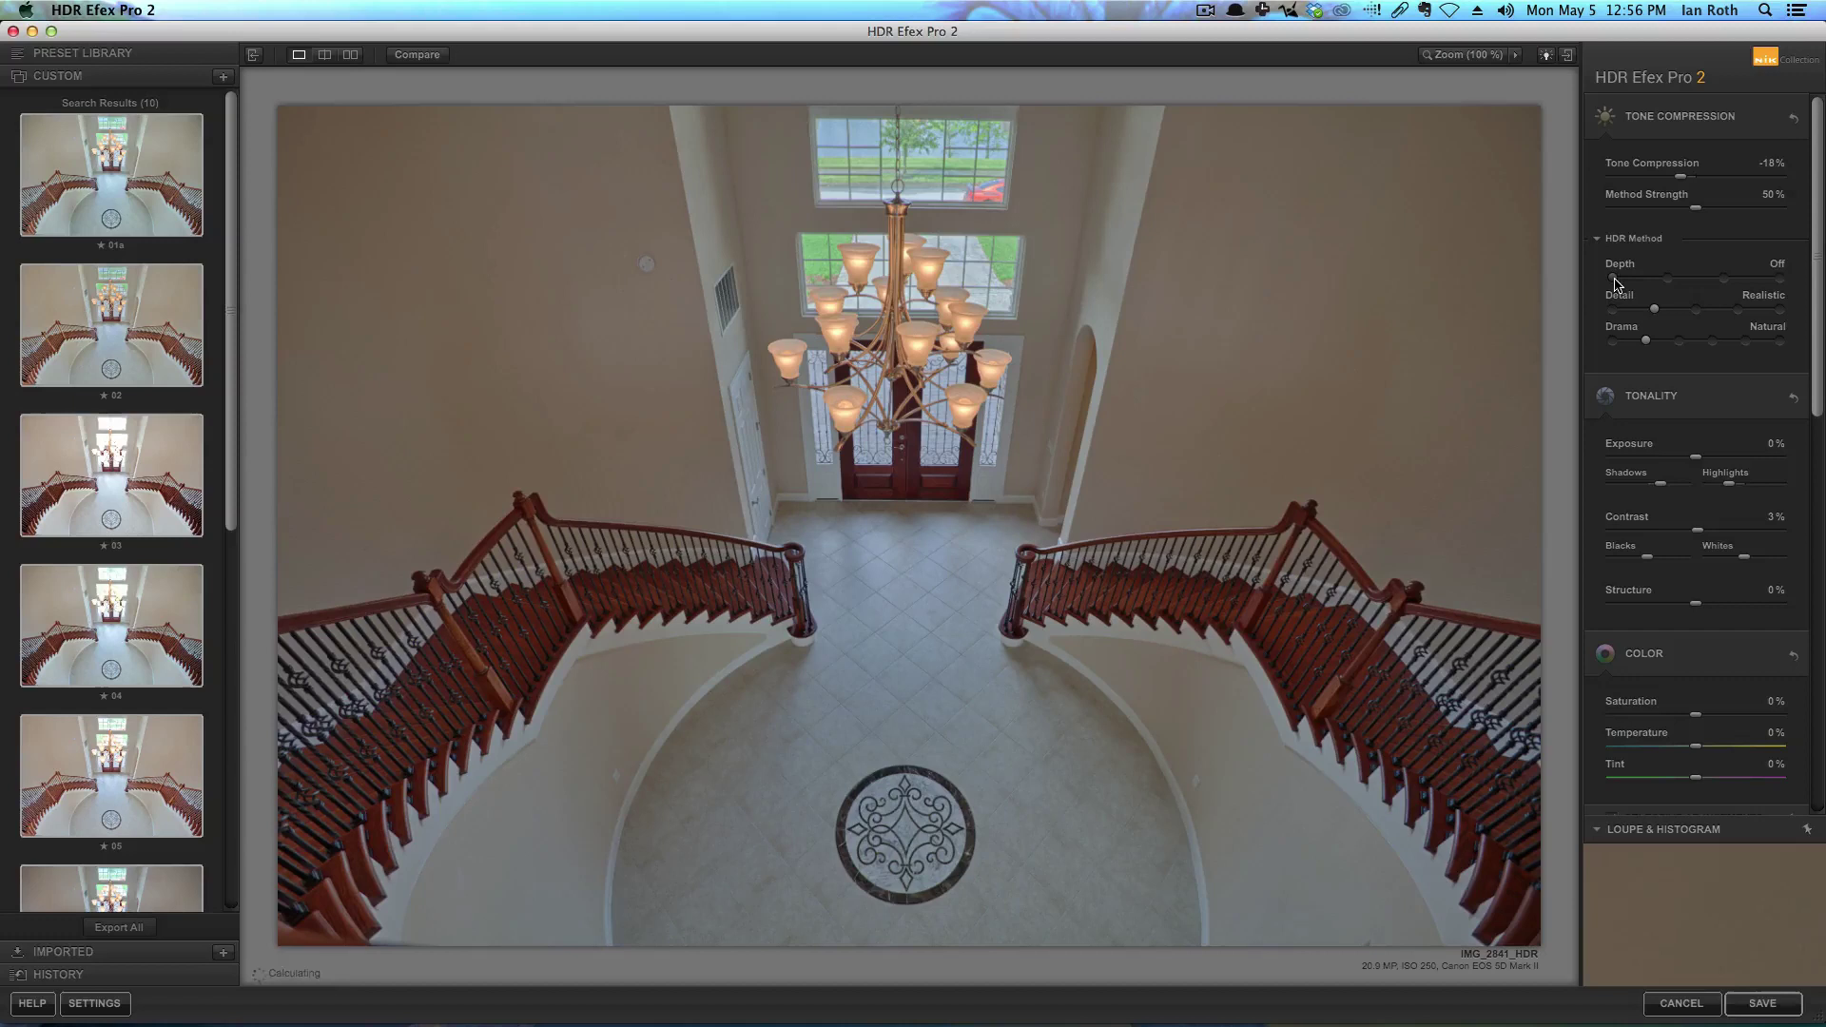
left_click(1628, 280)
left_click(1613, 280)
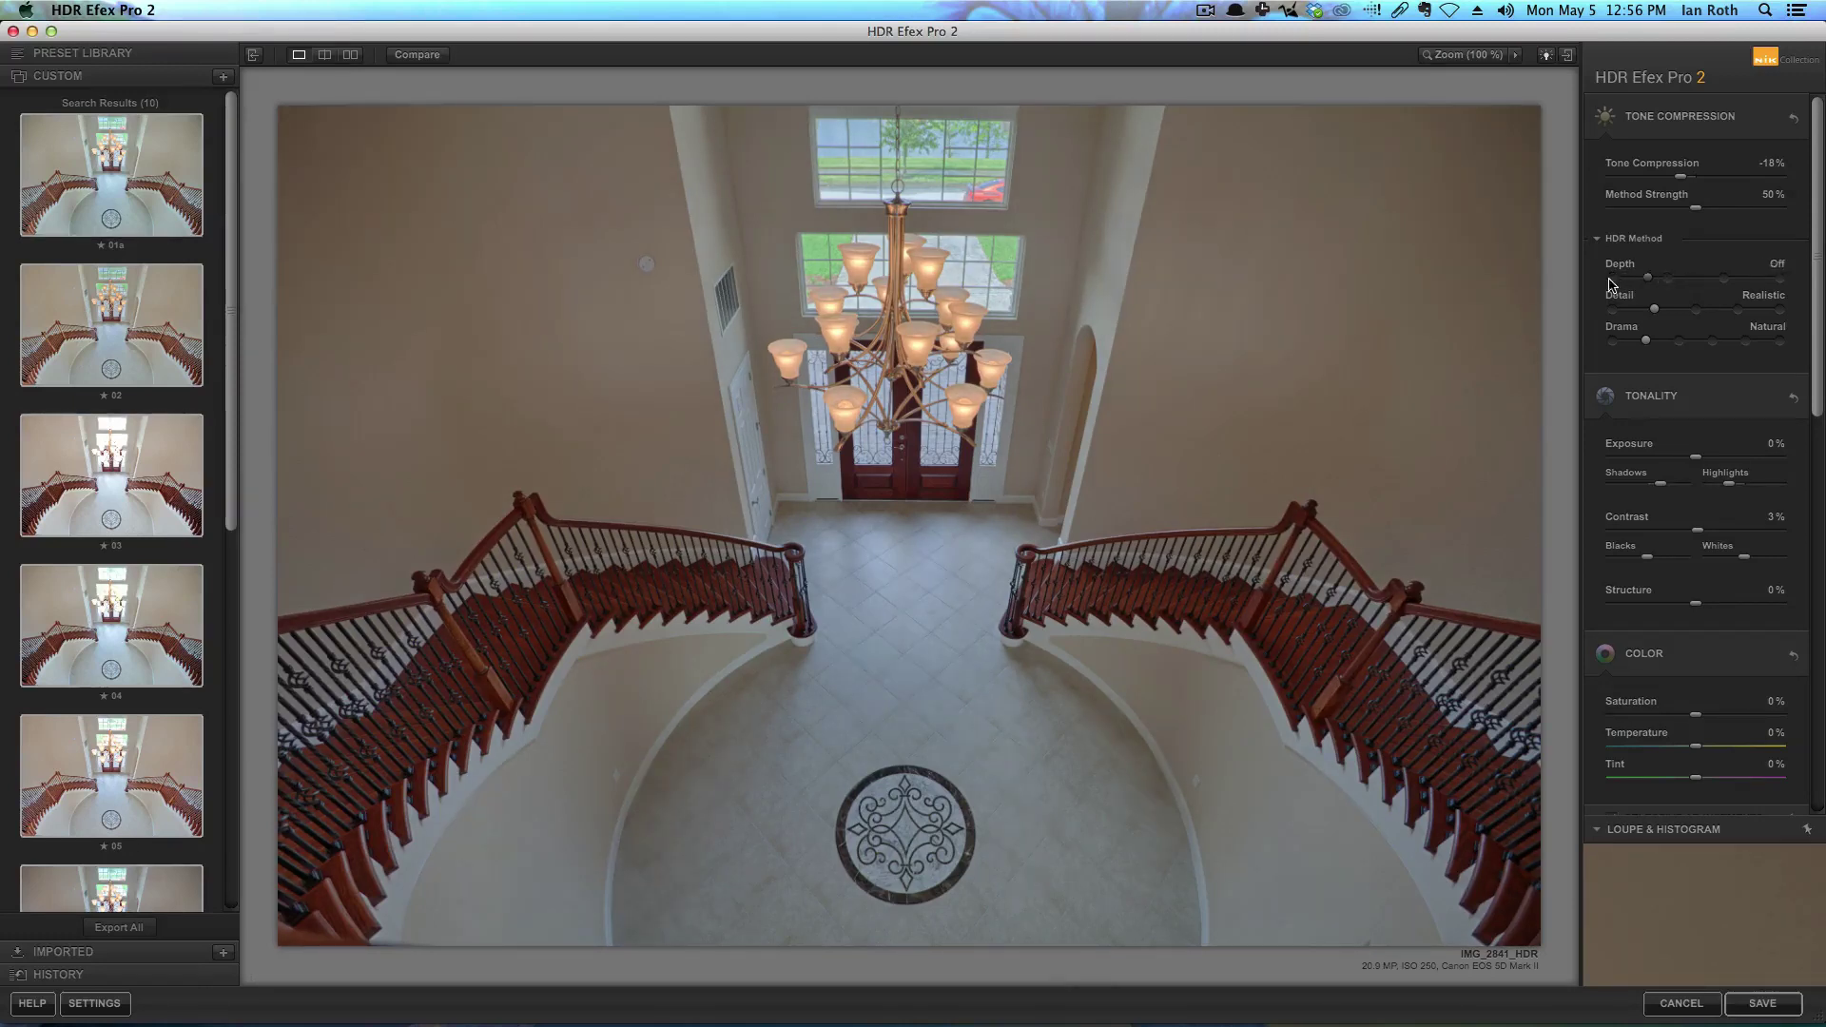
left_click(1666, 281)
left_click(1615, 280)
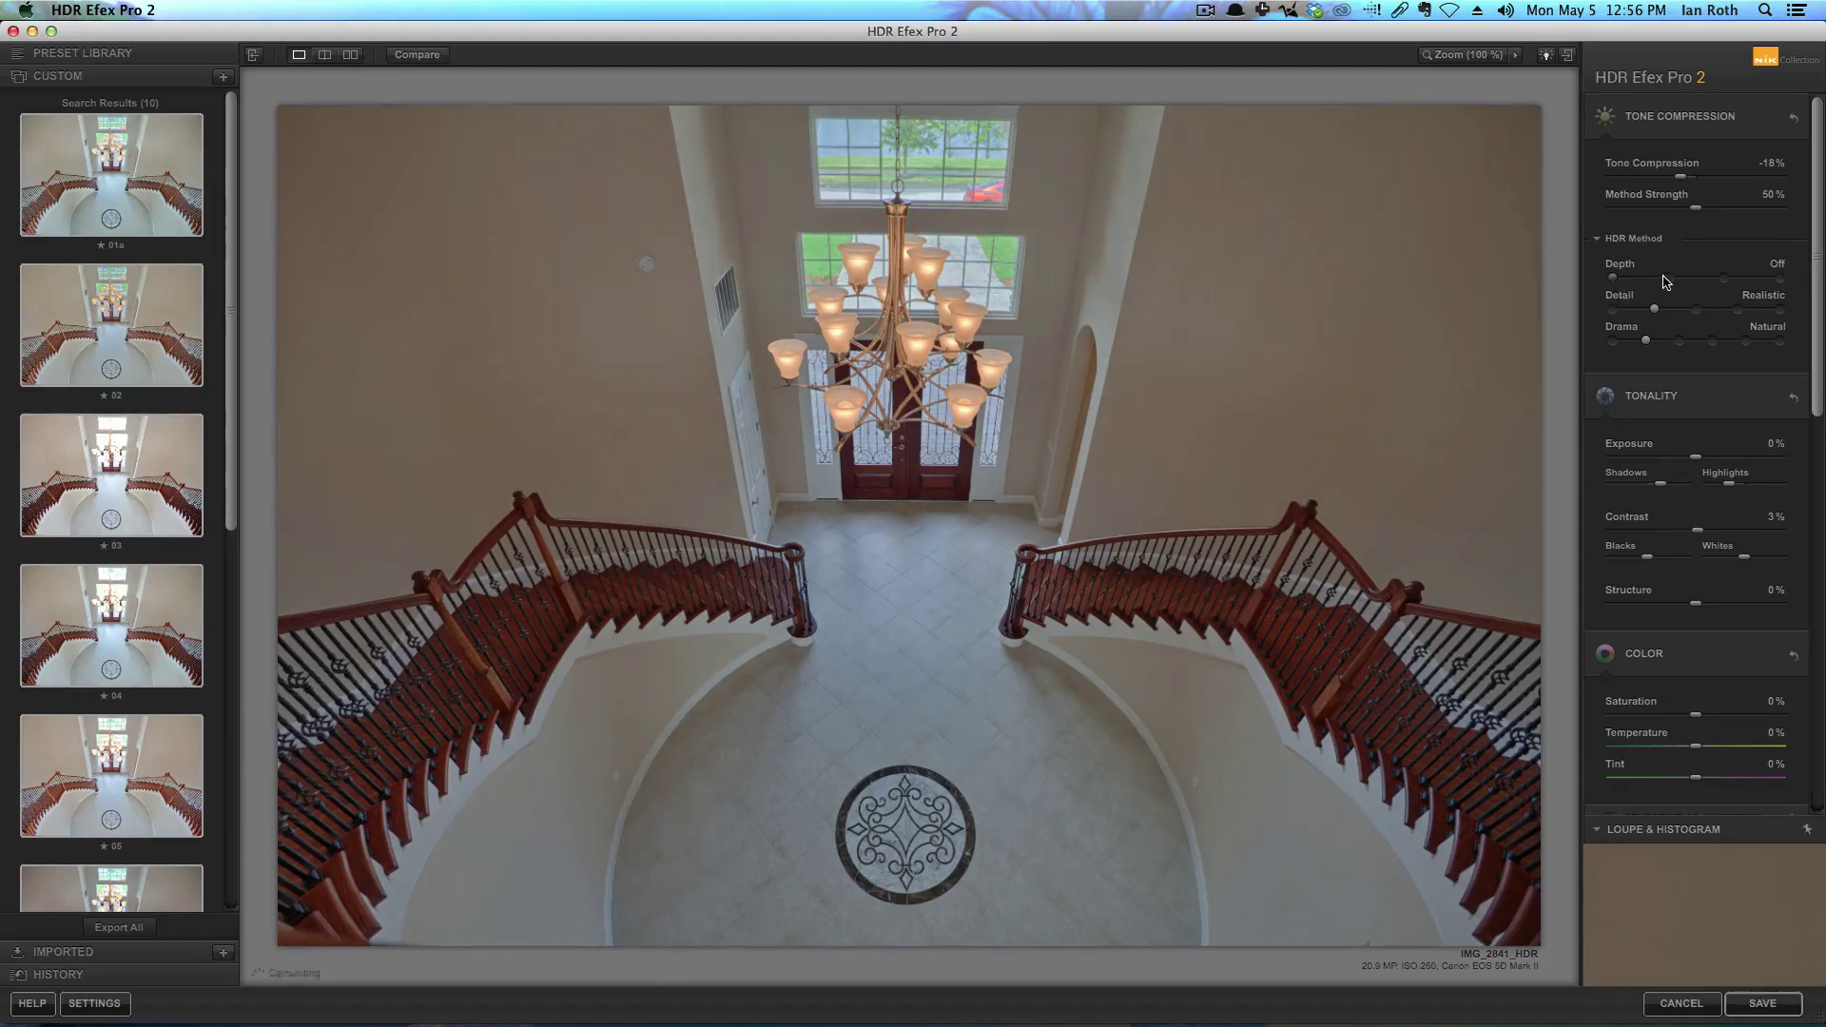
left_click(1672, 279)
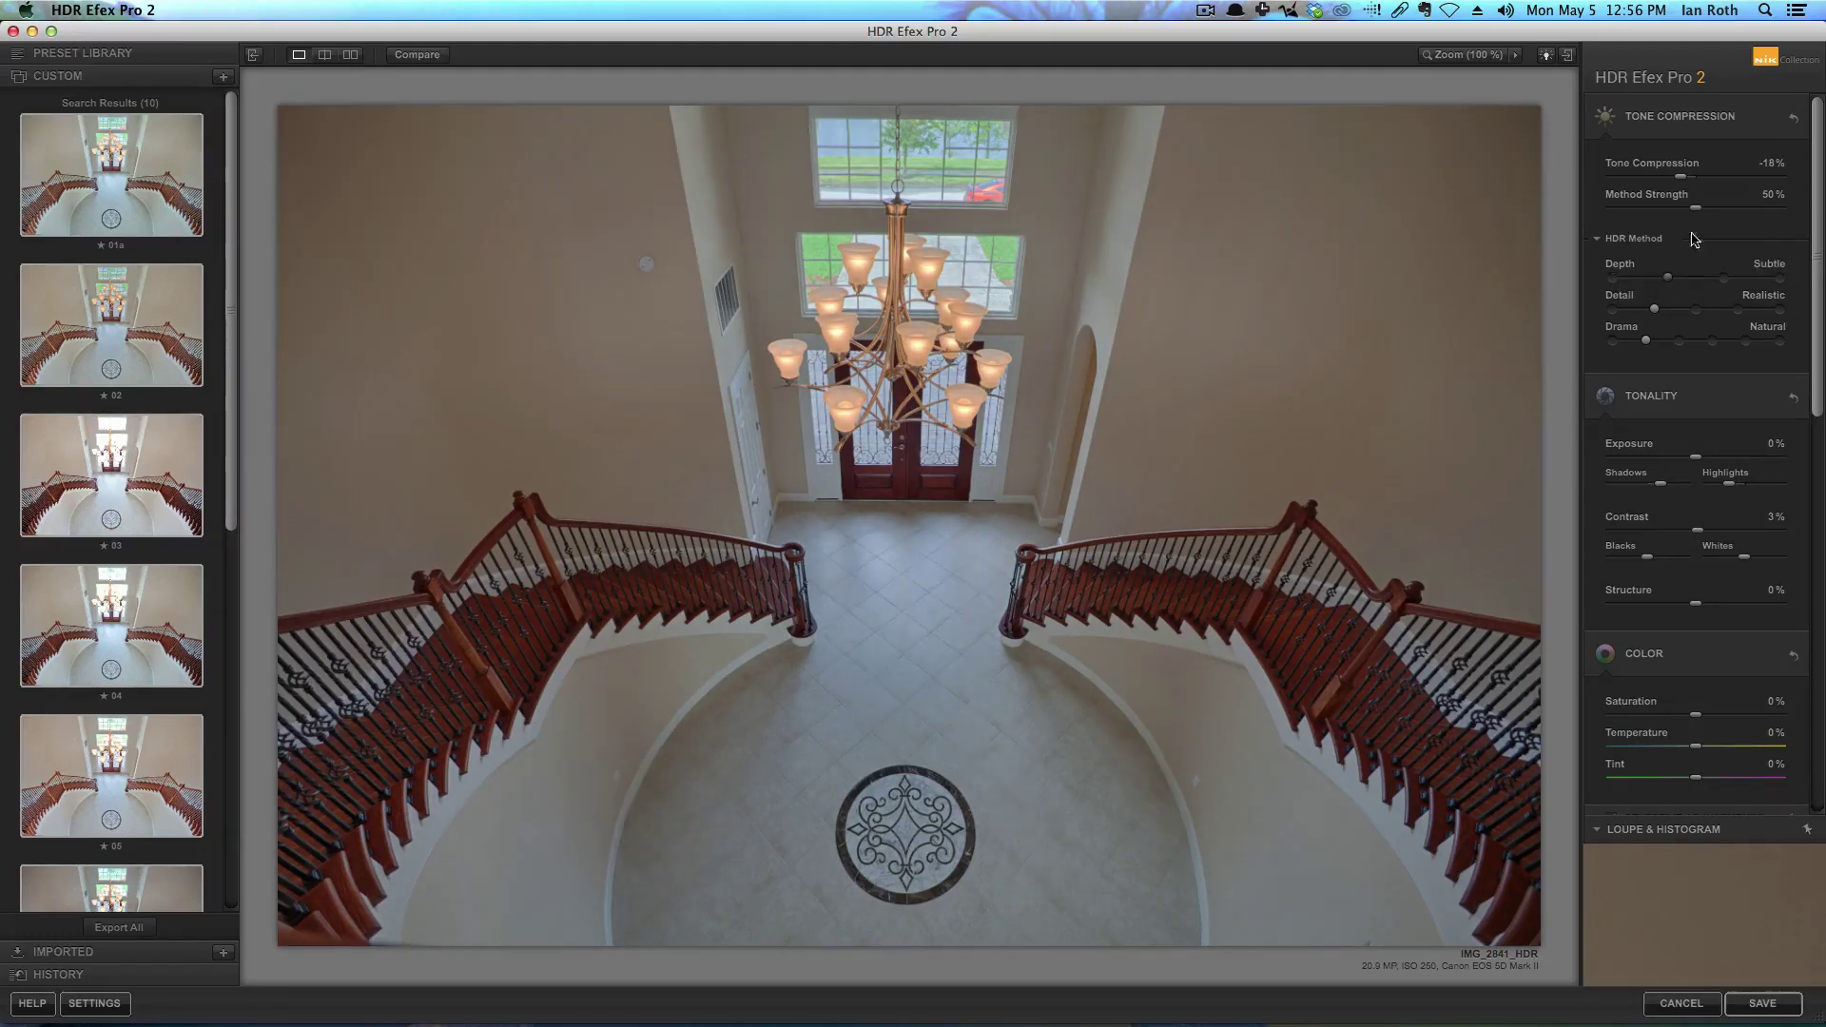
mouse_move(1698, 208)
left_mouse_down()
mouse_move(1638, 207)
mouse_move(1808, 214)
mouse_move(1617, 211)
mouse_move(1774, 221)
mouse_move(1699, 215)
left_mouse_up()
left_click(1612, 277)
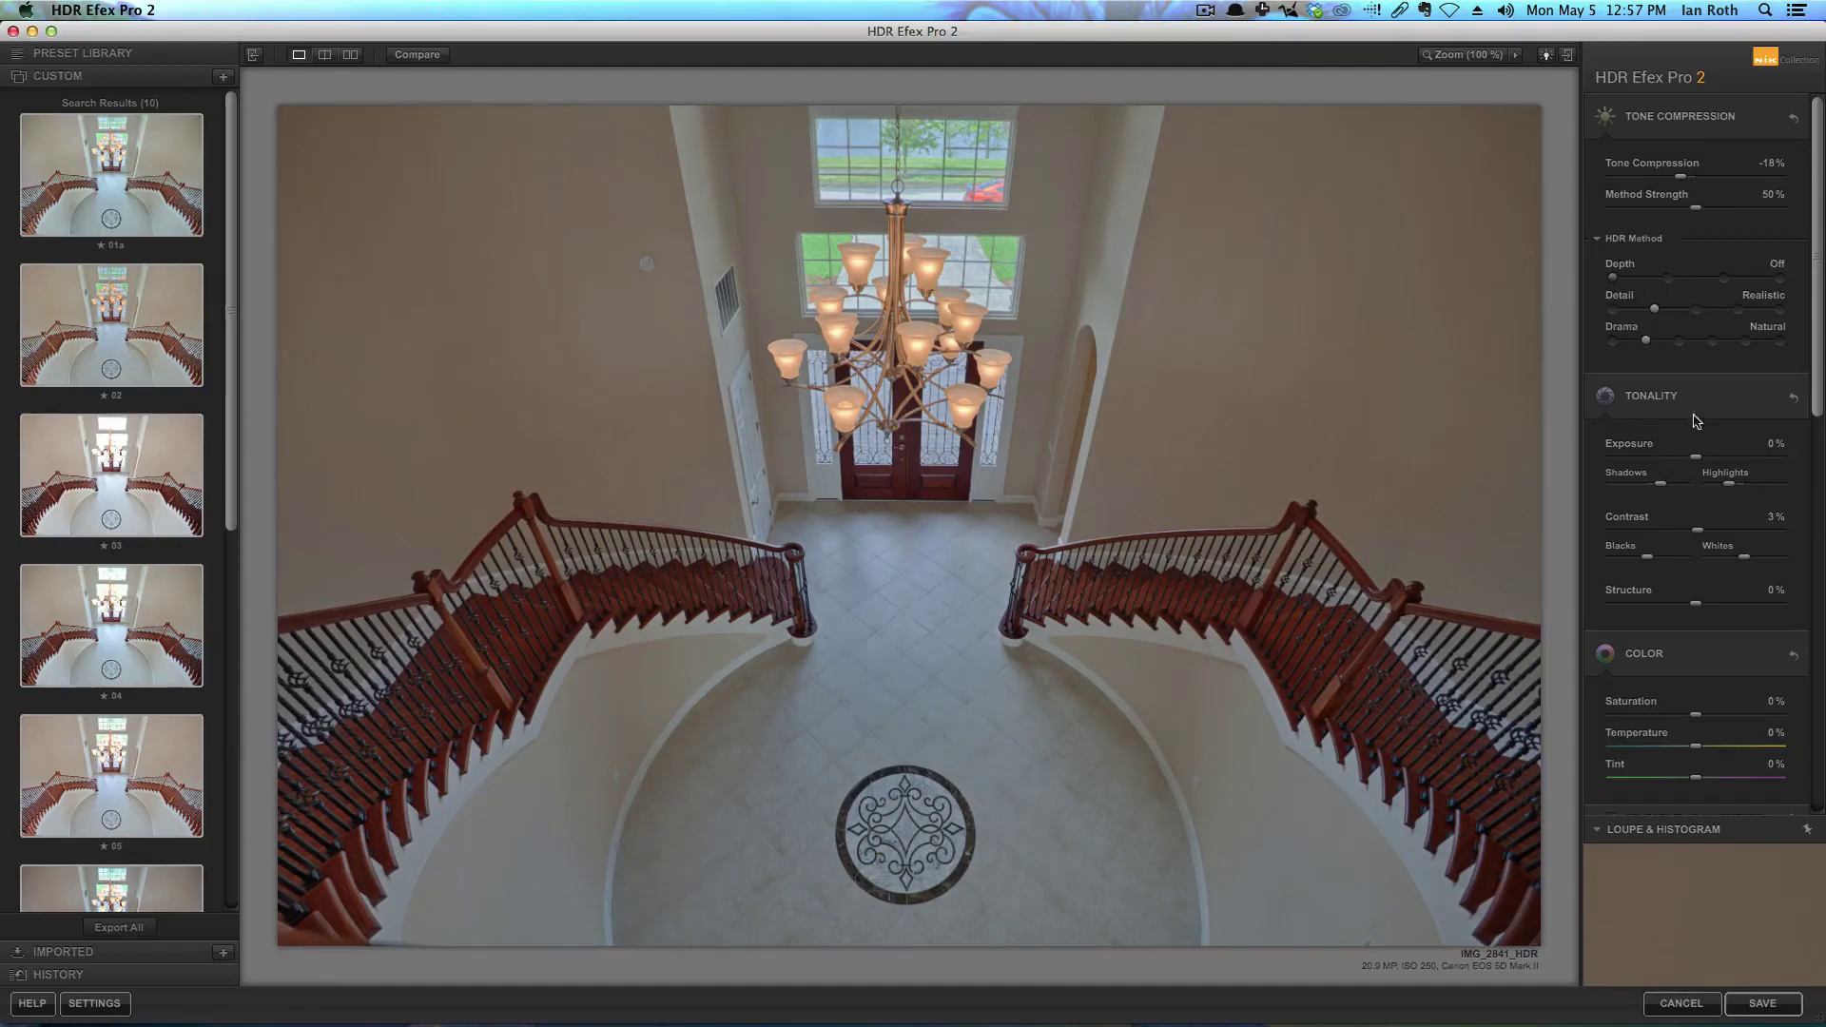
Set Exposure to 10%, Tone Compression -17%, Saturation 7% and Temperature -1%
left_click_drag(1695, 457, 1701, 461)
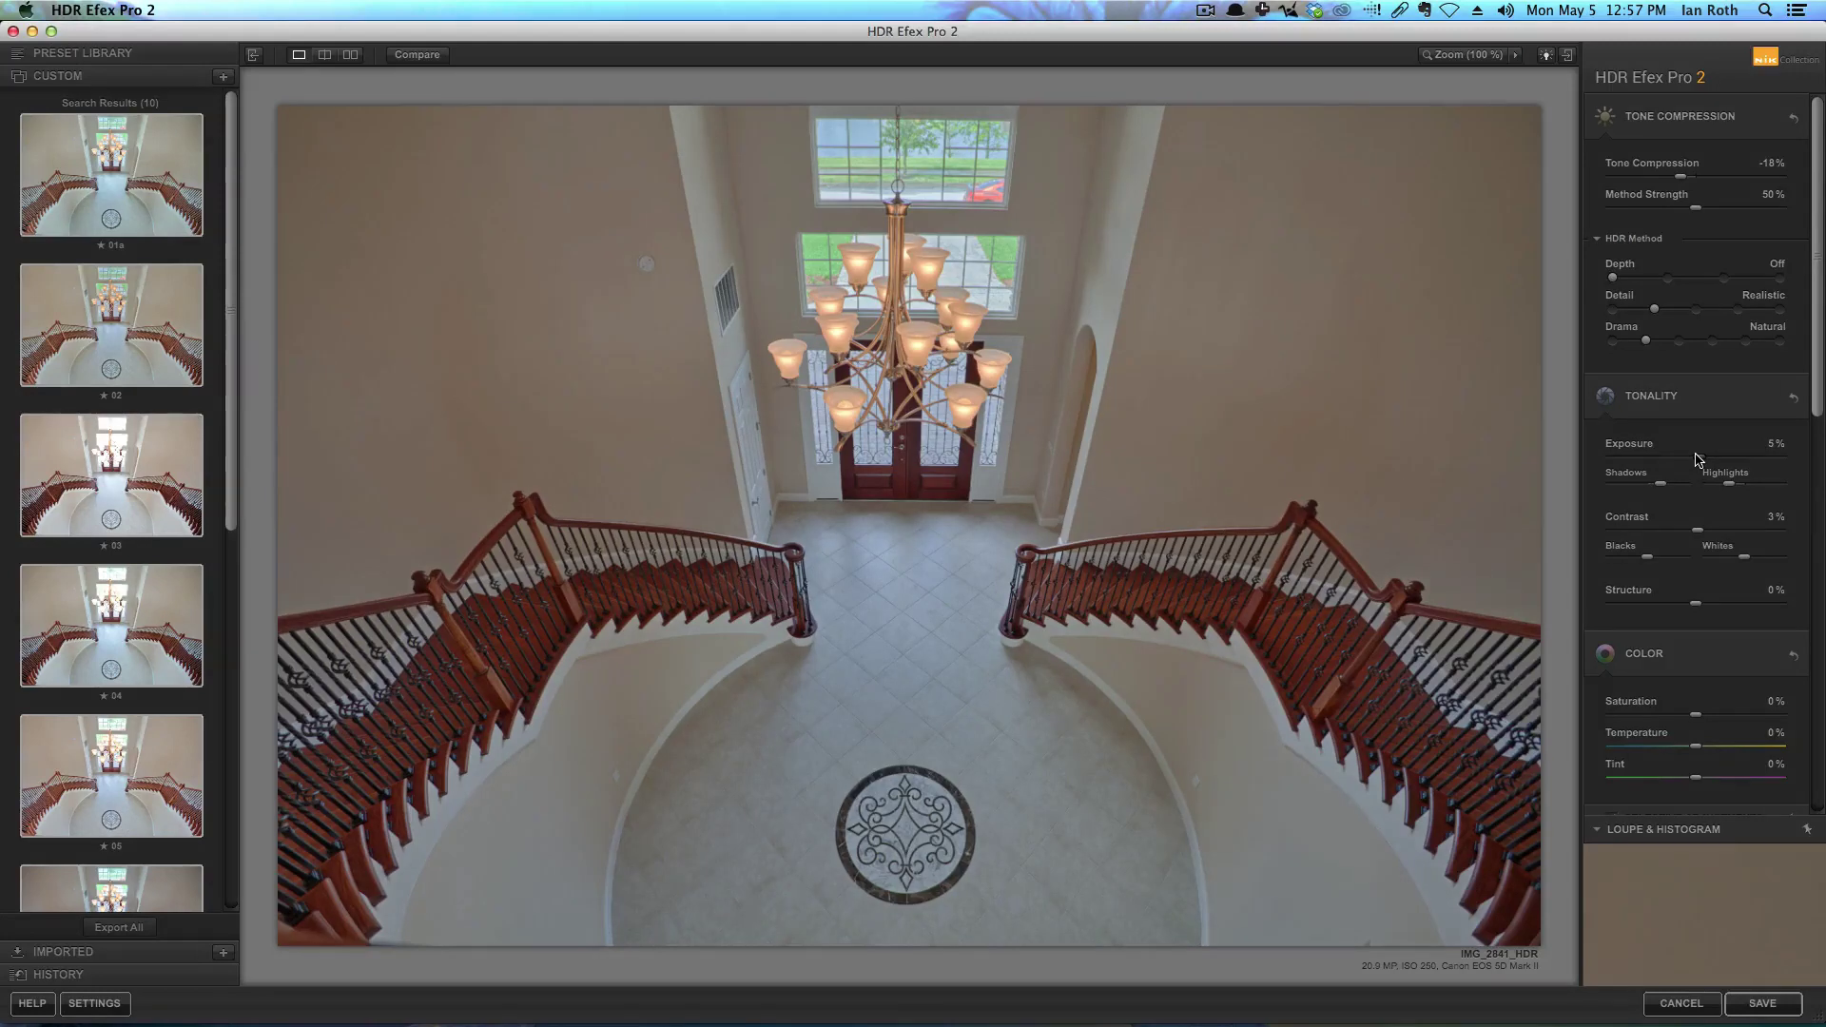
left_click_drag(1701, 459, 1703, 459)
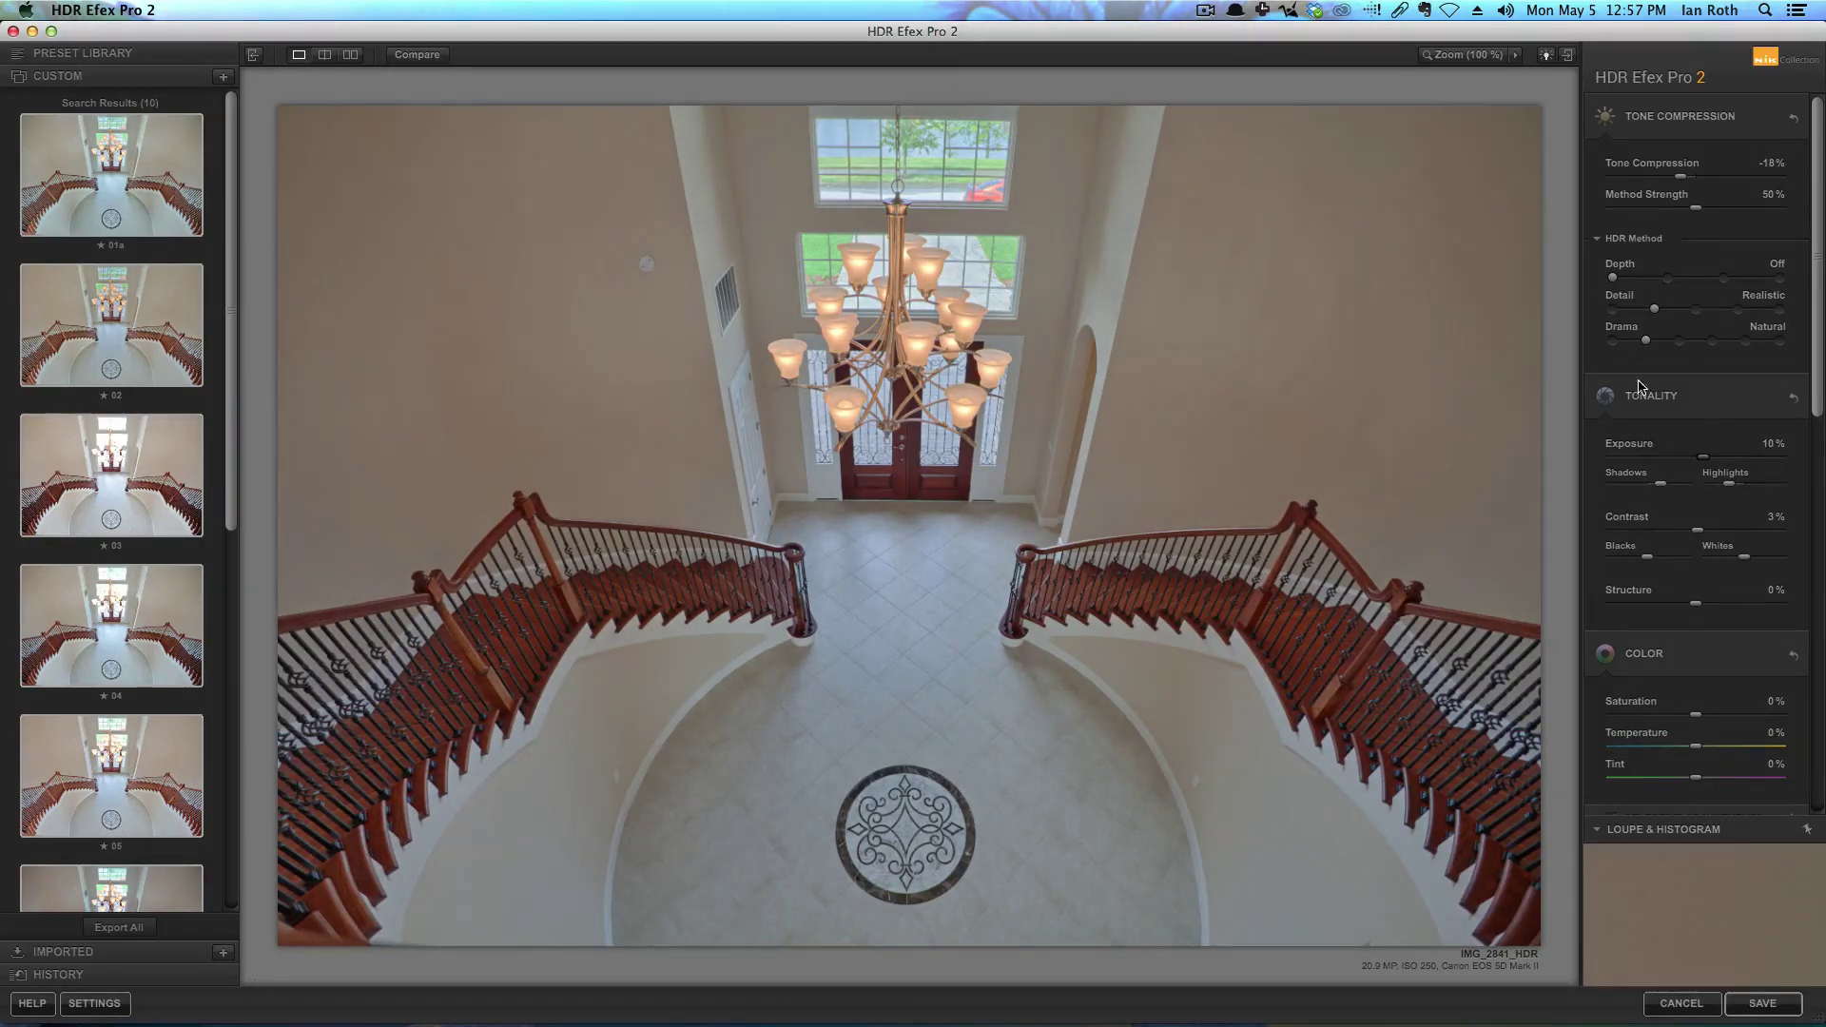
scroll(1688, 314, "down", 1)
left_click_drag(1680, 171, 1685, 171)
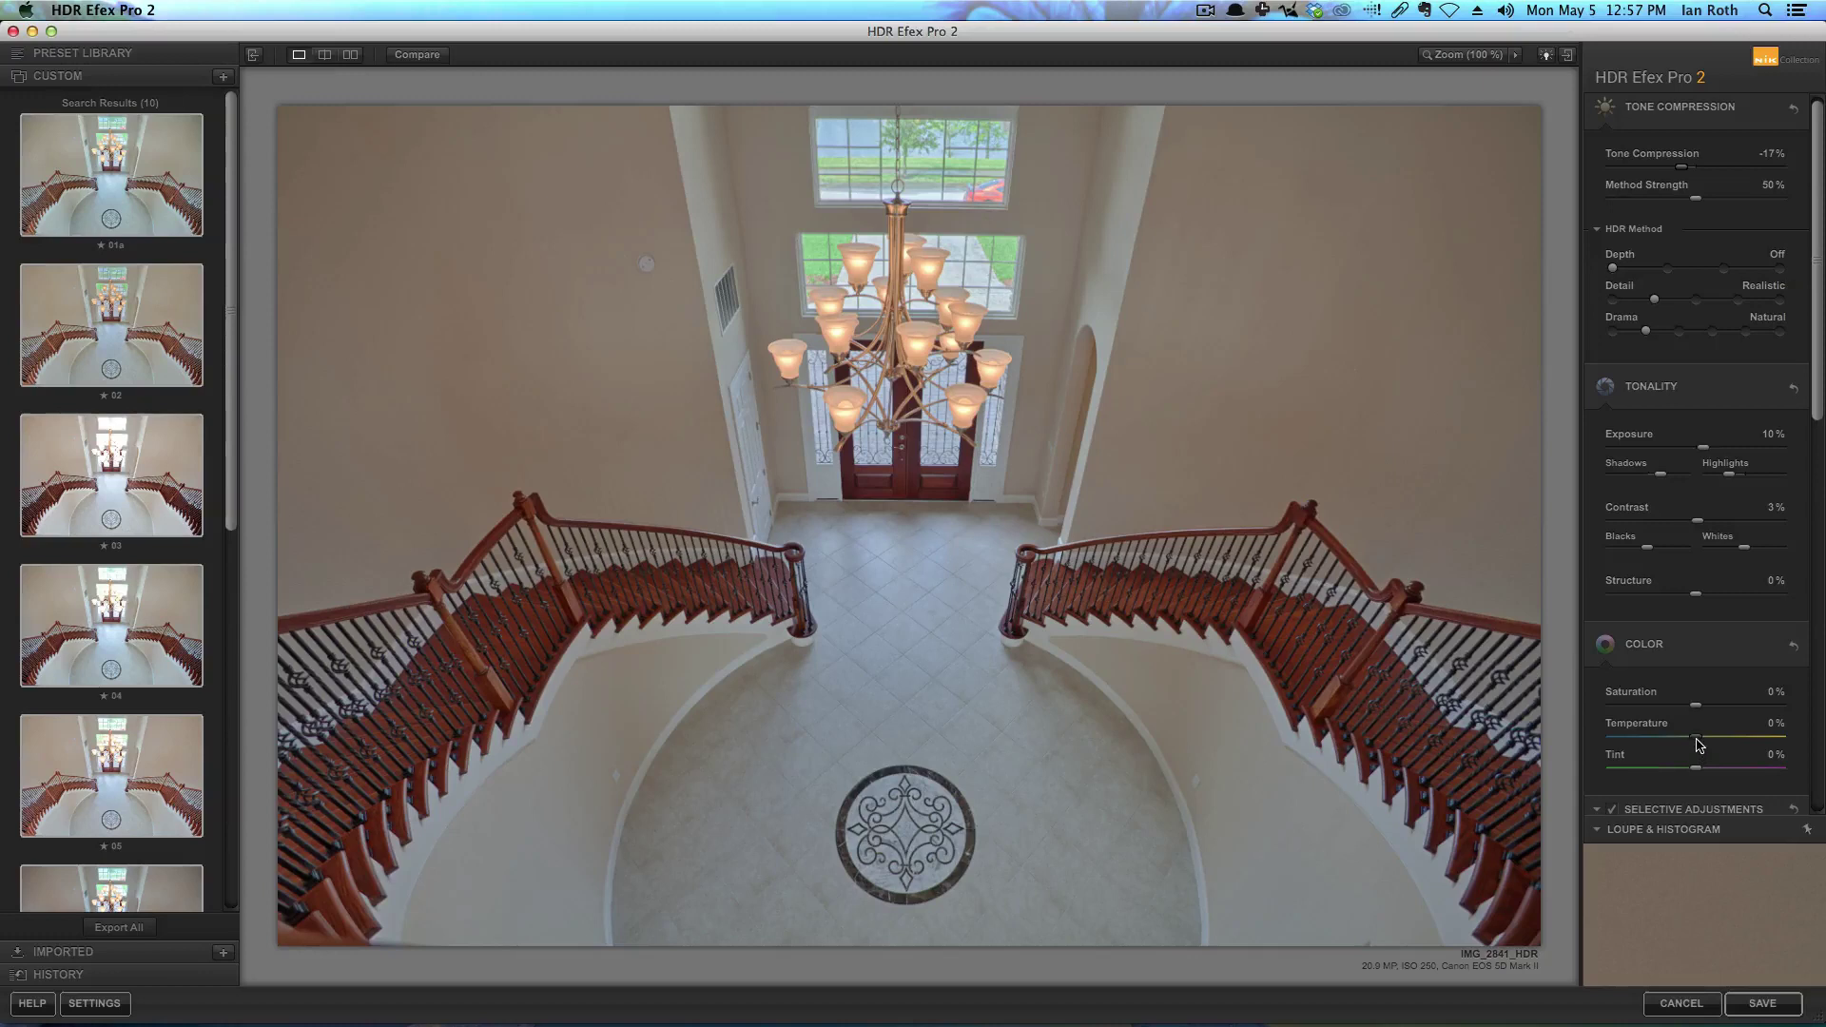
left_click_drag(1696, 706, 1702, 708)
left_click_drag(1699, 741, 1700, 737)
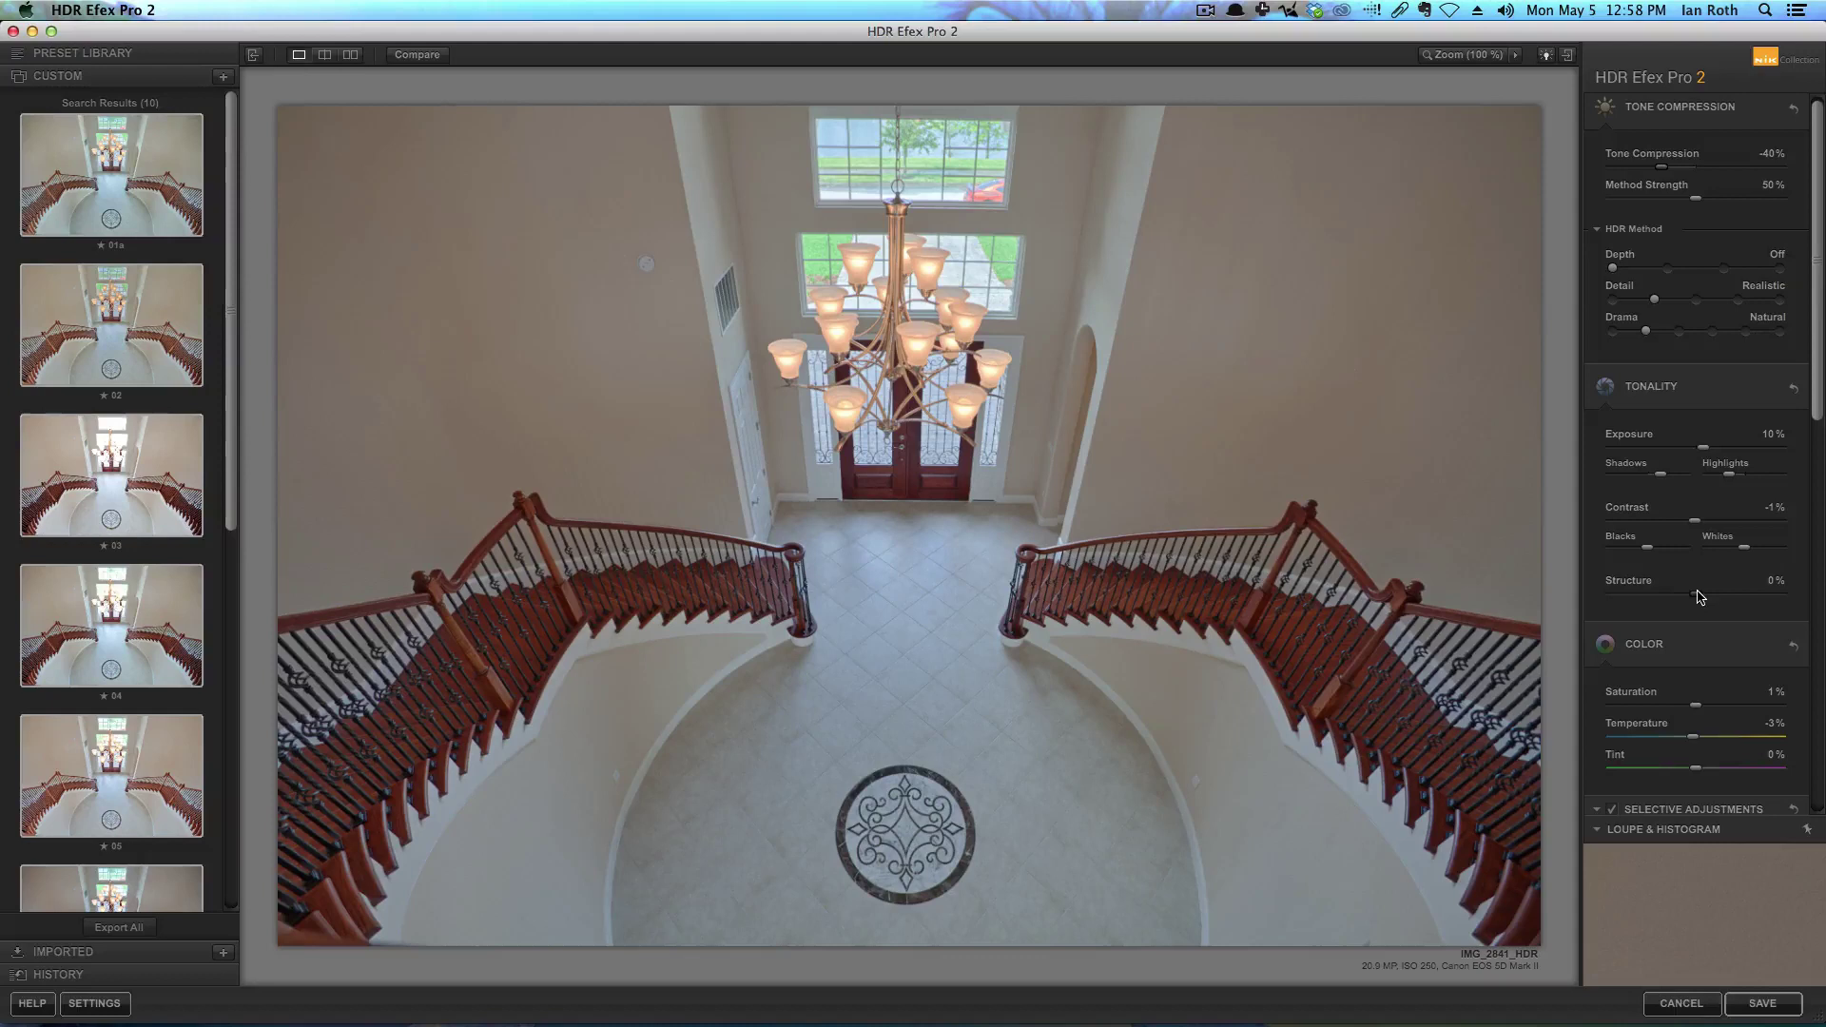
Raise Structure to 11% to bring out staircase detail
left_click_drag(1697, 590, 1693, 593)
mouse_move(1696, 592)
left_mouse_down()
mouse_move(1724, 602)
mouse_move(1705, 592)
left_mouse_up()
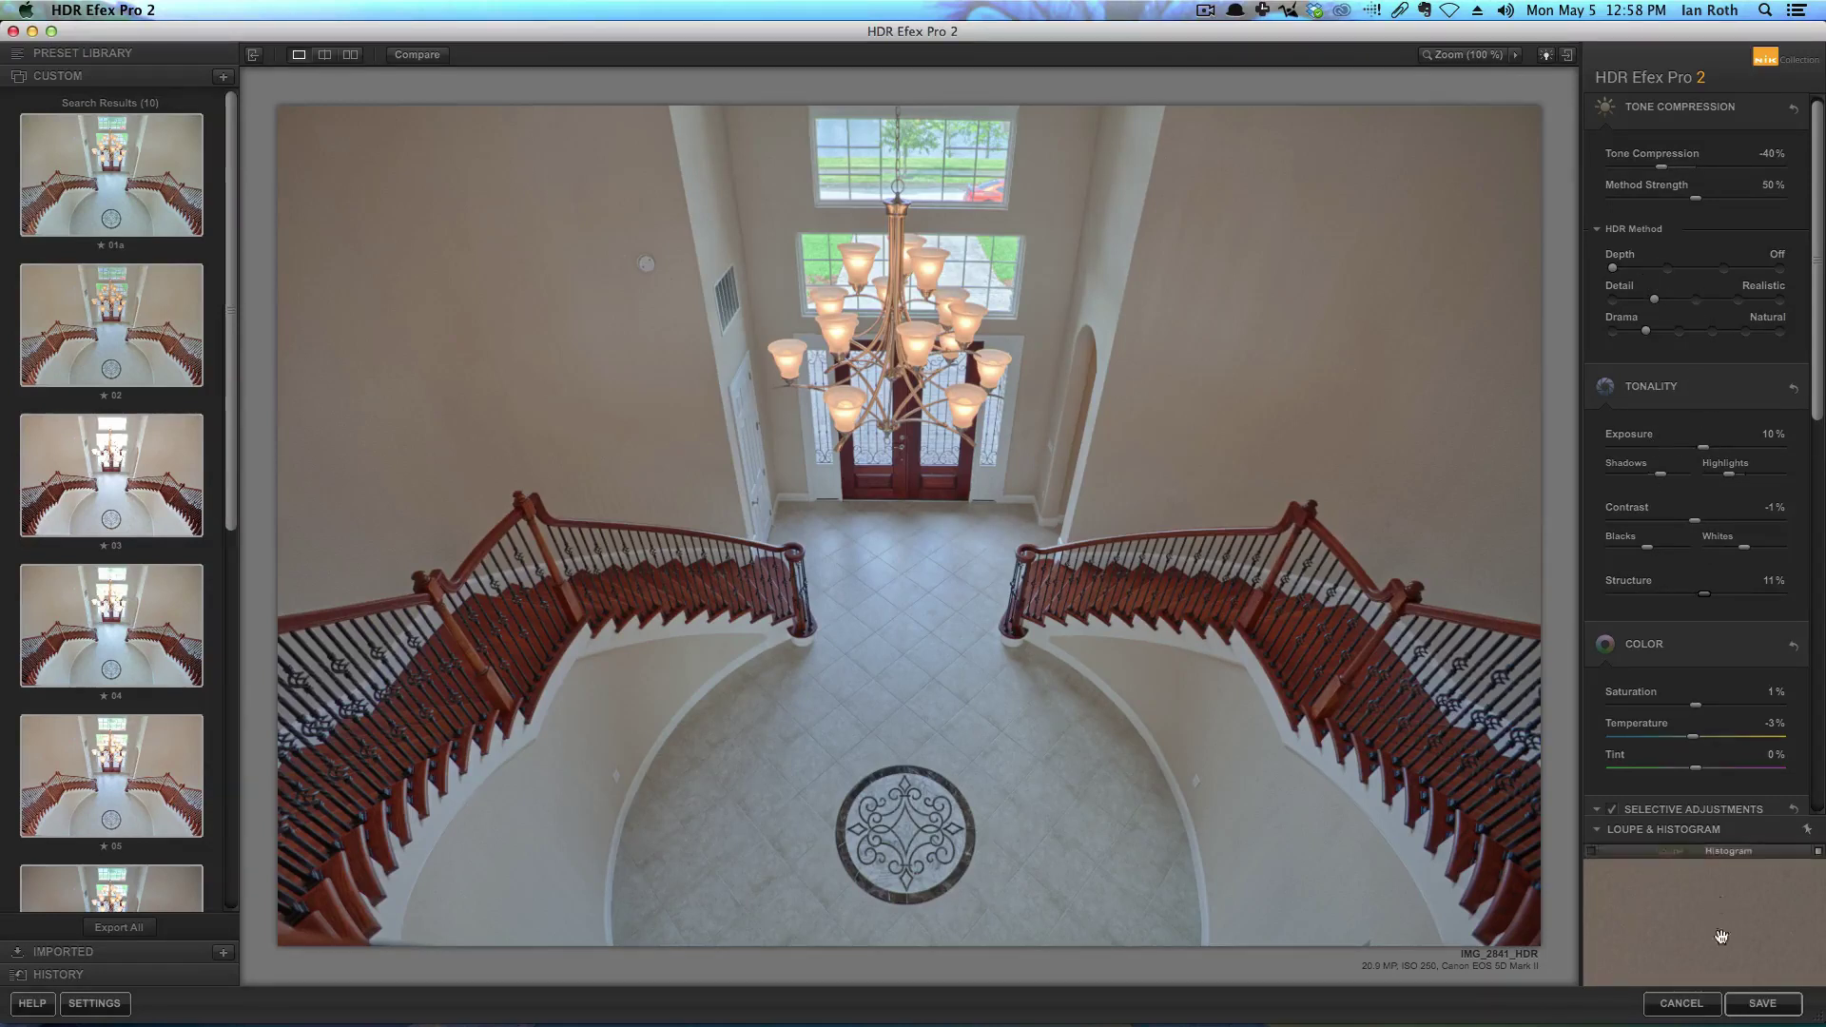
Save the HDR back to Lightroom and rate IMG_2841_HDR.tif five stars
left_click(1761, 1006)
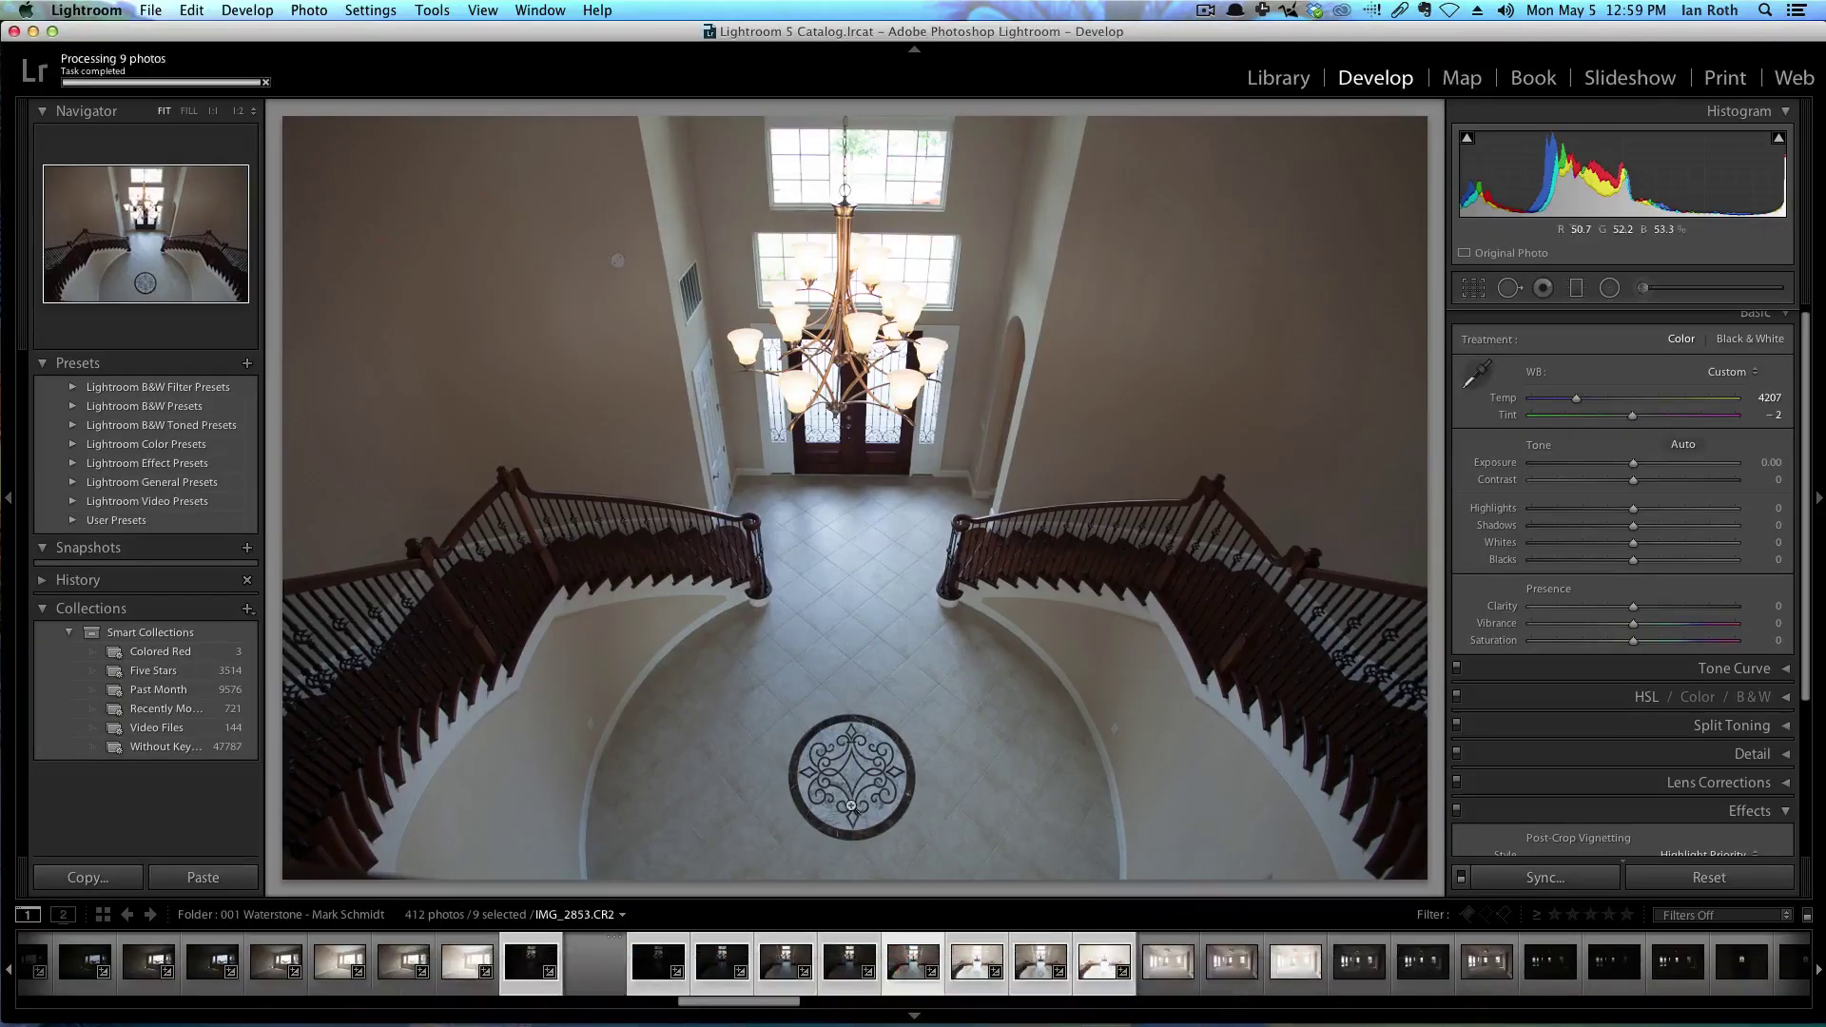
left_click(609, 968)
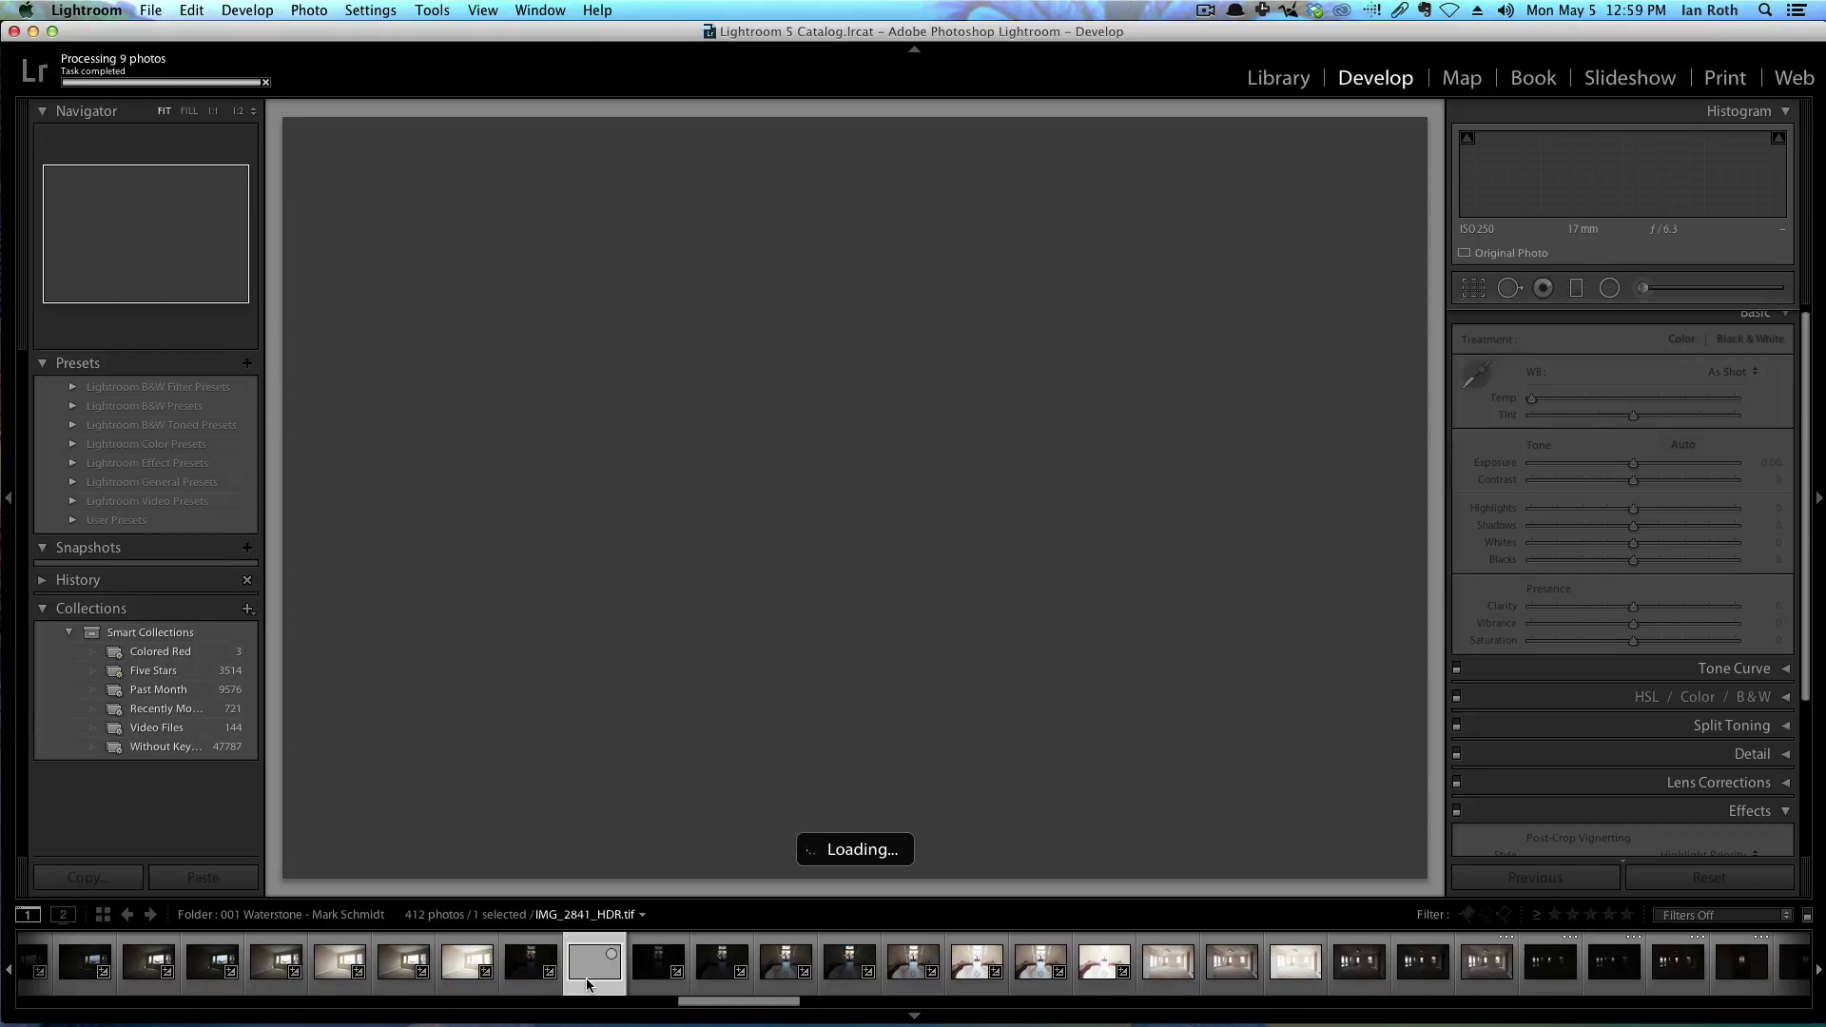
key("5")
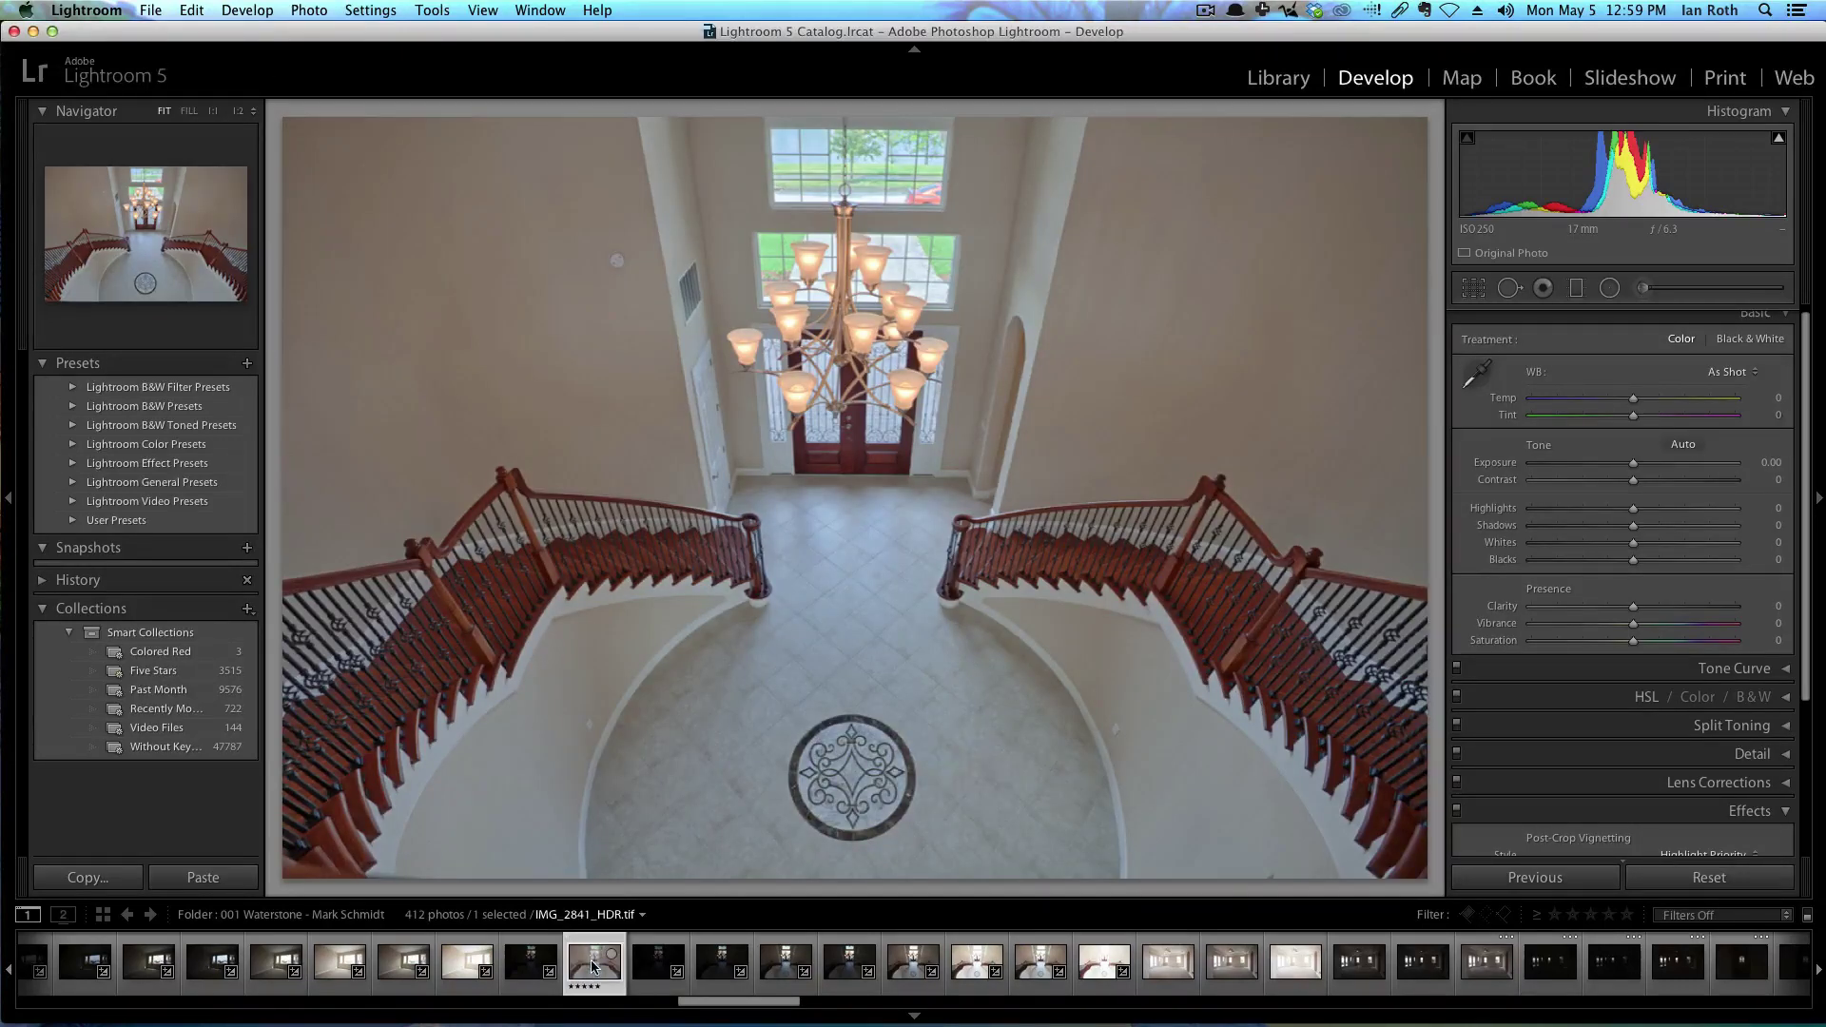
Filter the filmstrip to Rated photos so only 16 of the 412 images show
left_click(1699, 918)
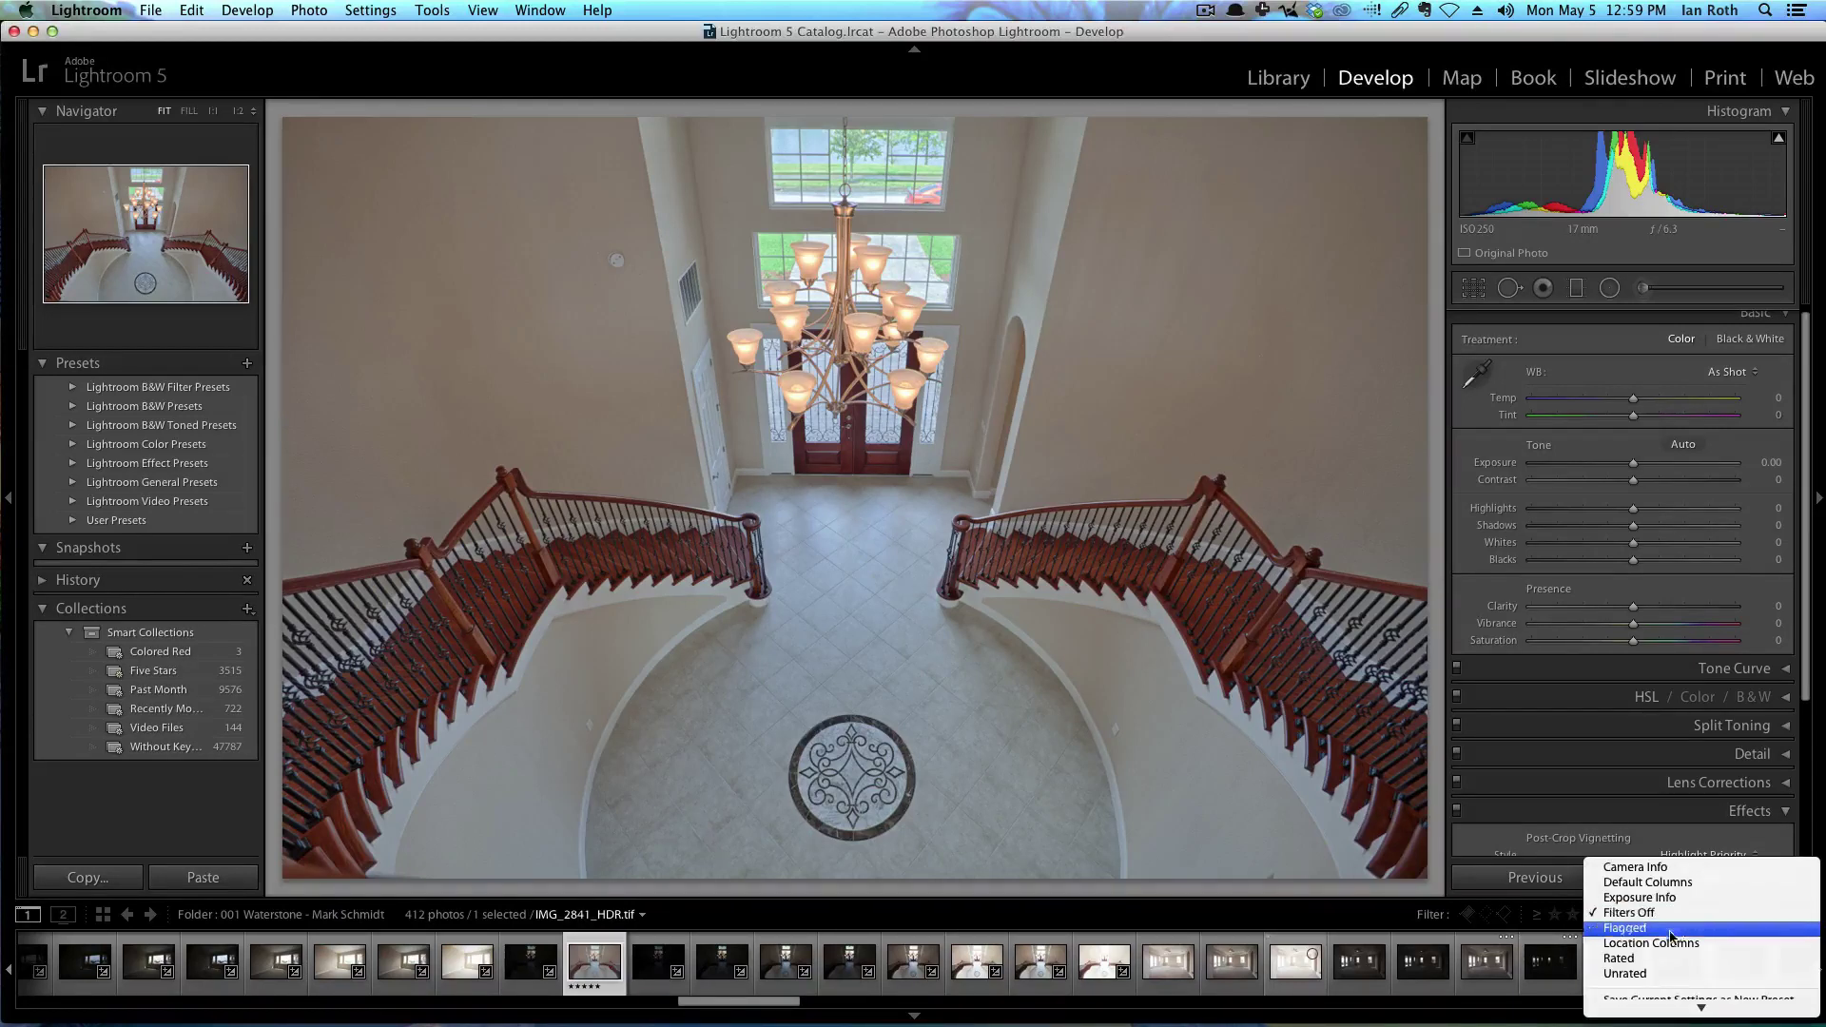
left_click(1633, 959)
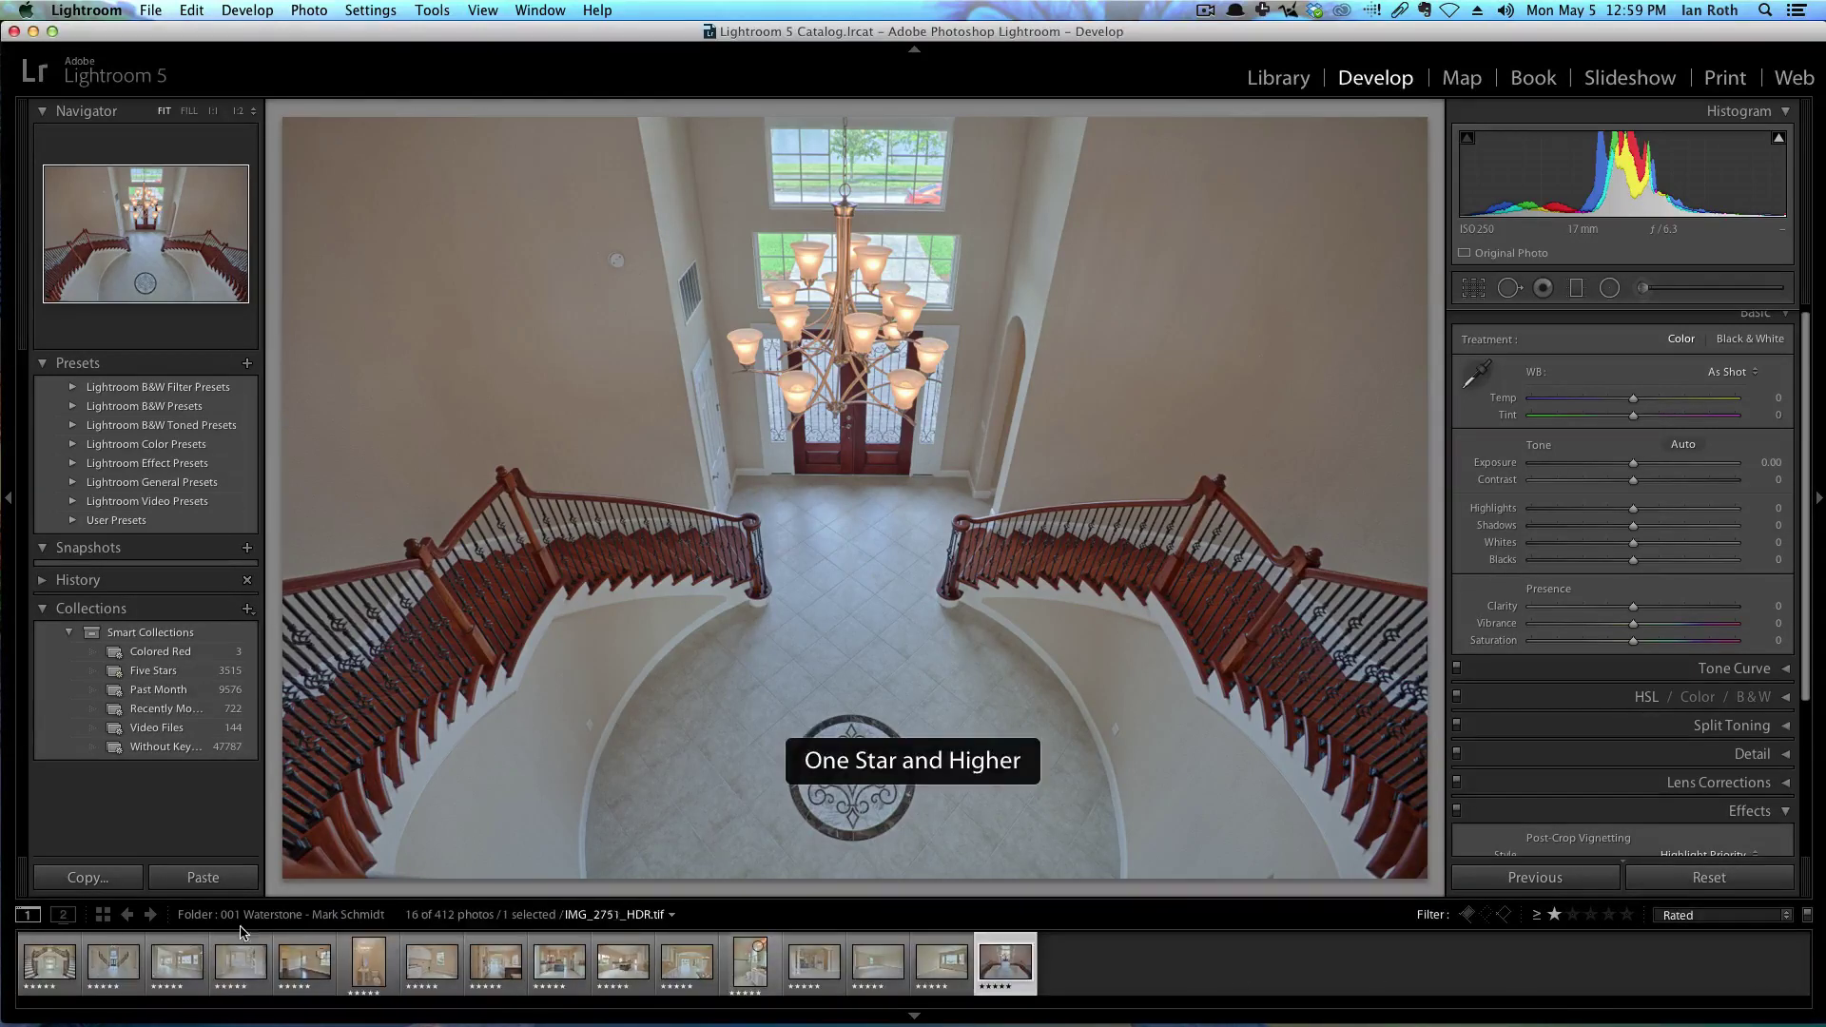
left_click(1707, 918)
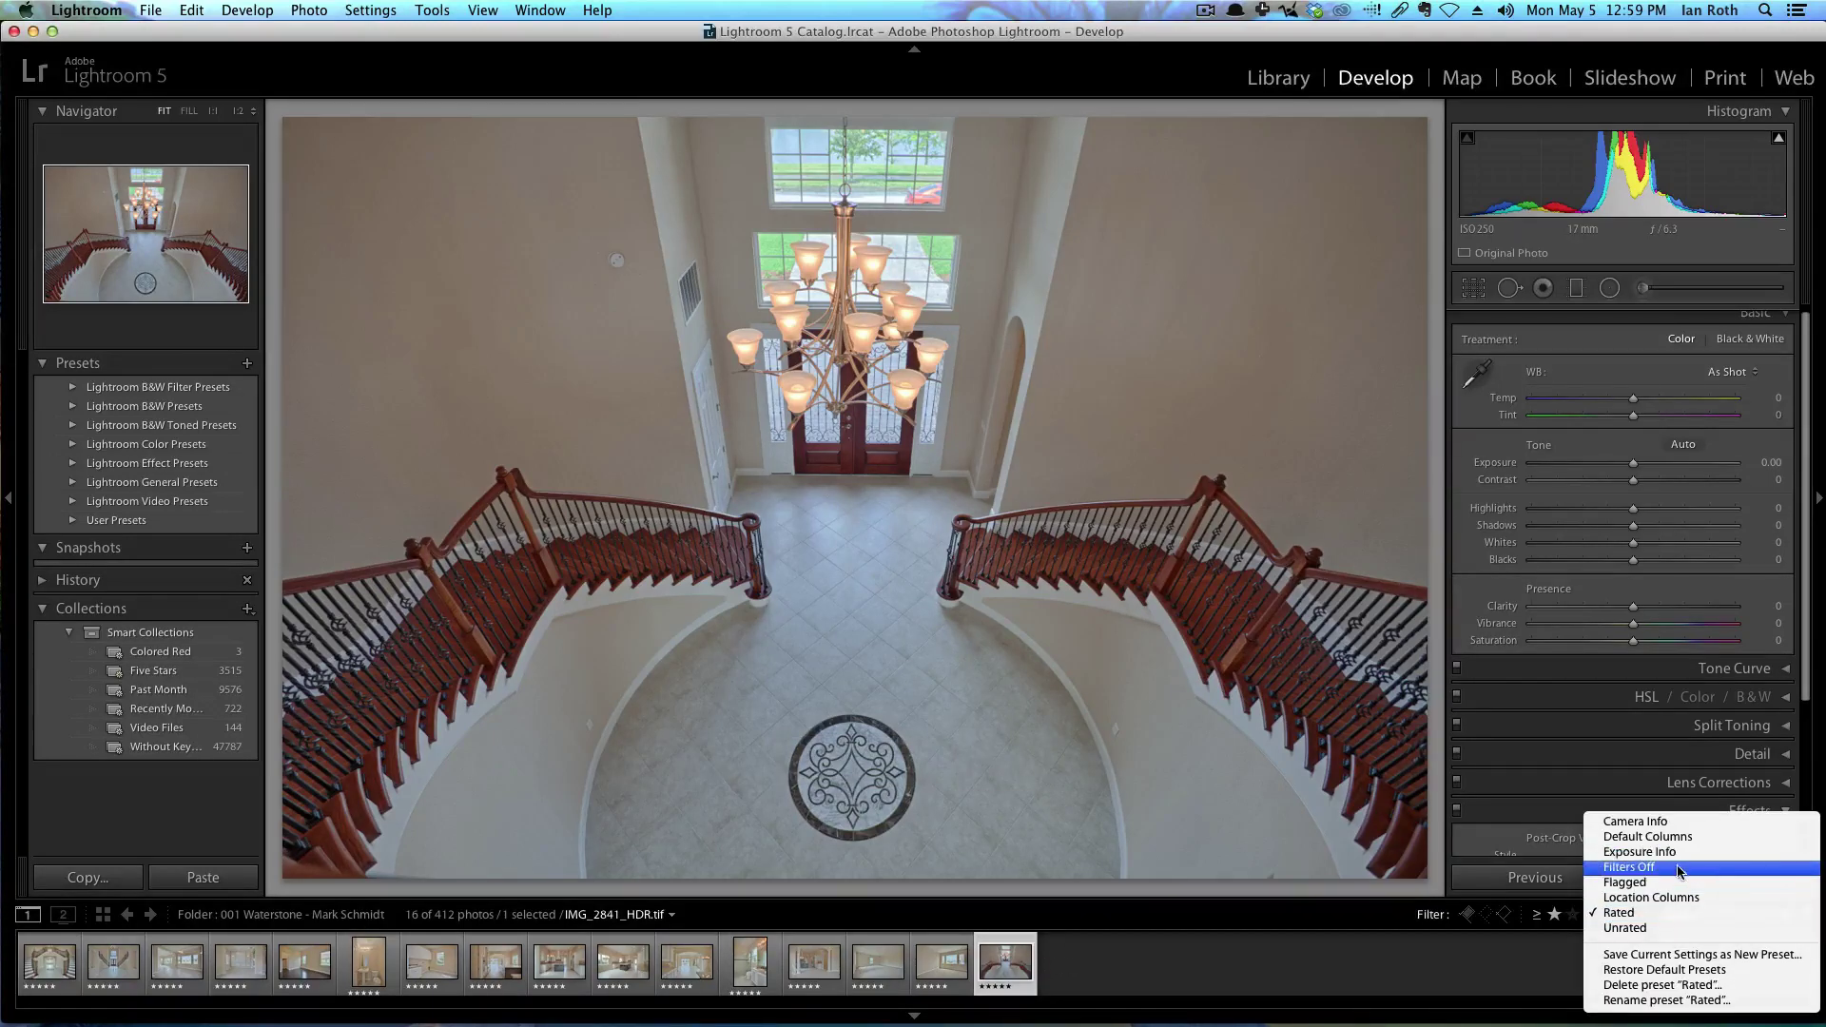
Turn filters off and select all nine bedroom bracket photos, with the darker bracket active
left_click(1686, 868)
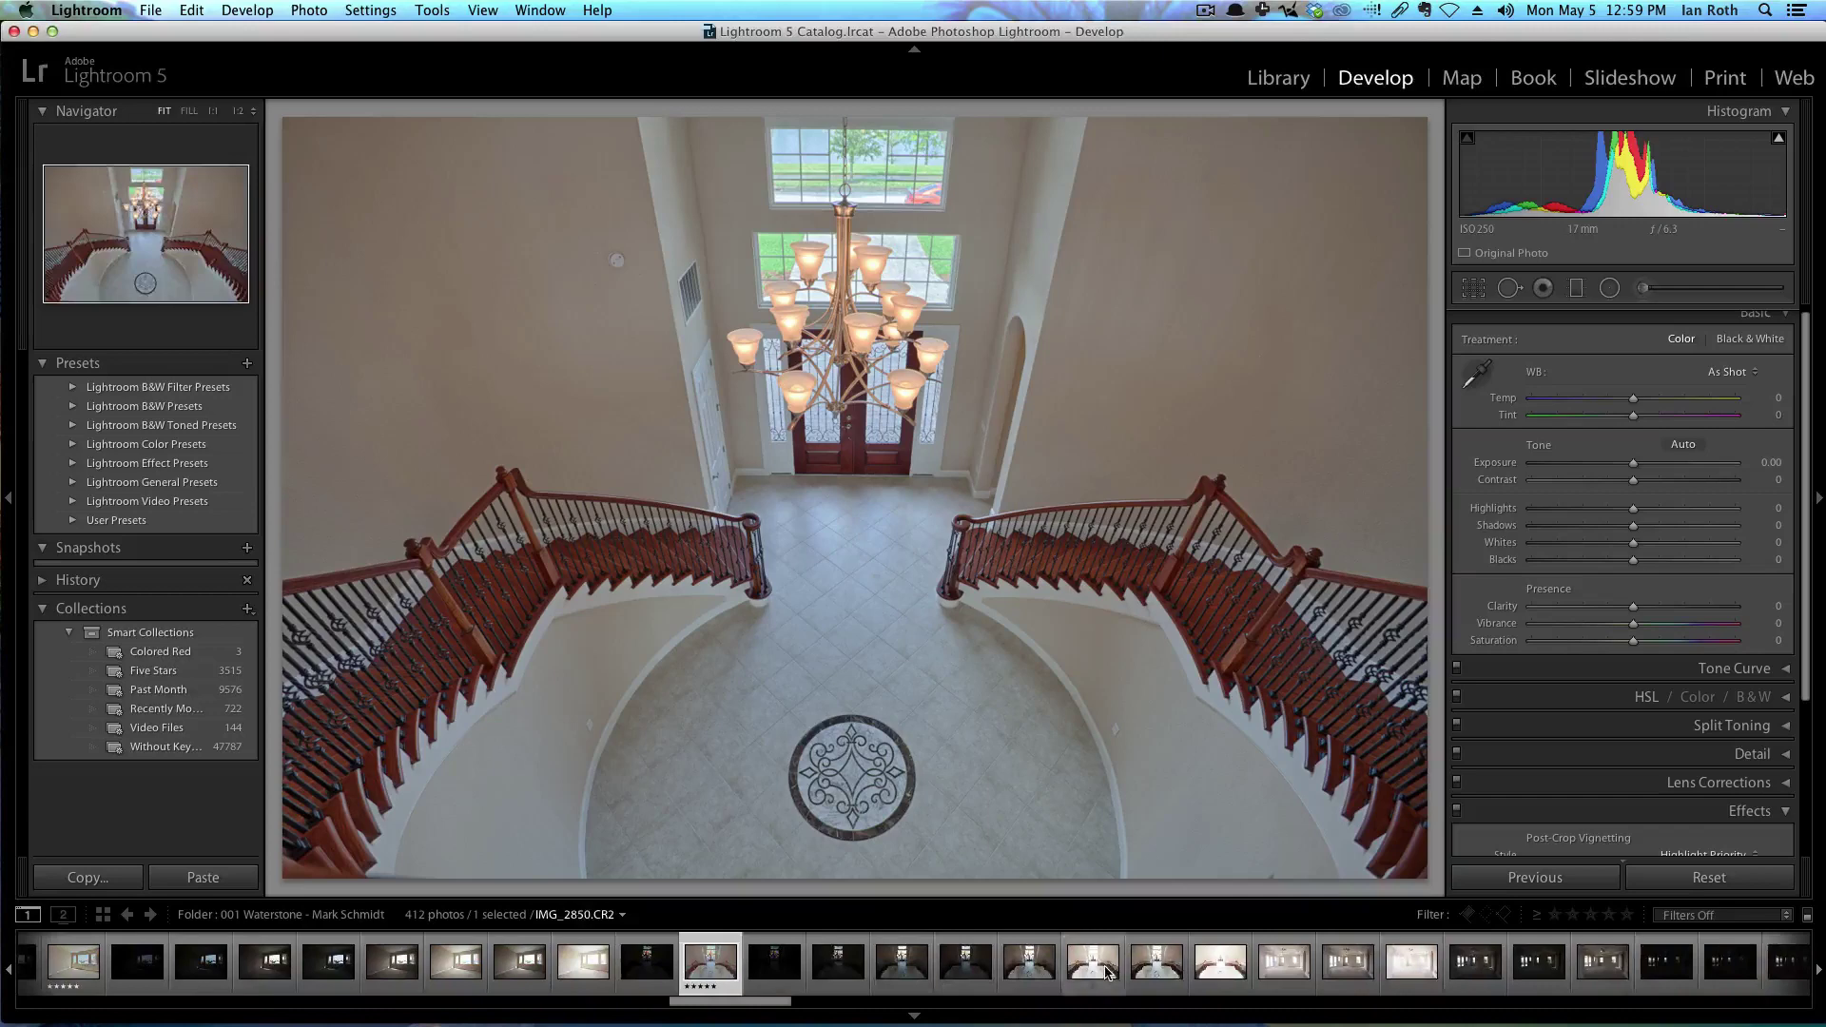
left_click(1298, 975)
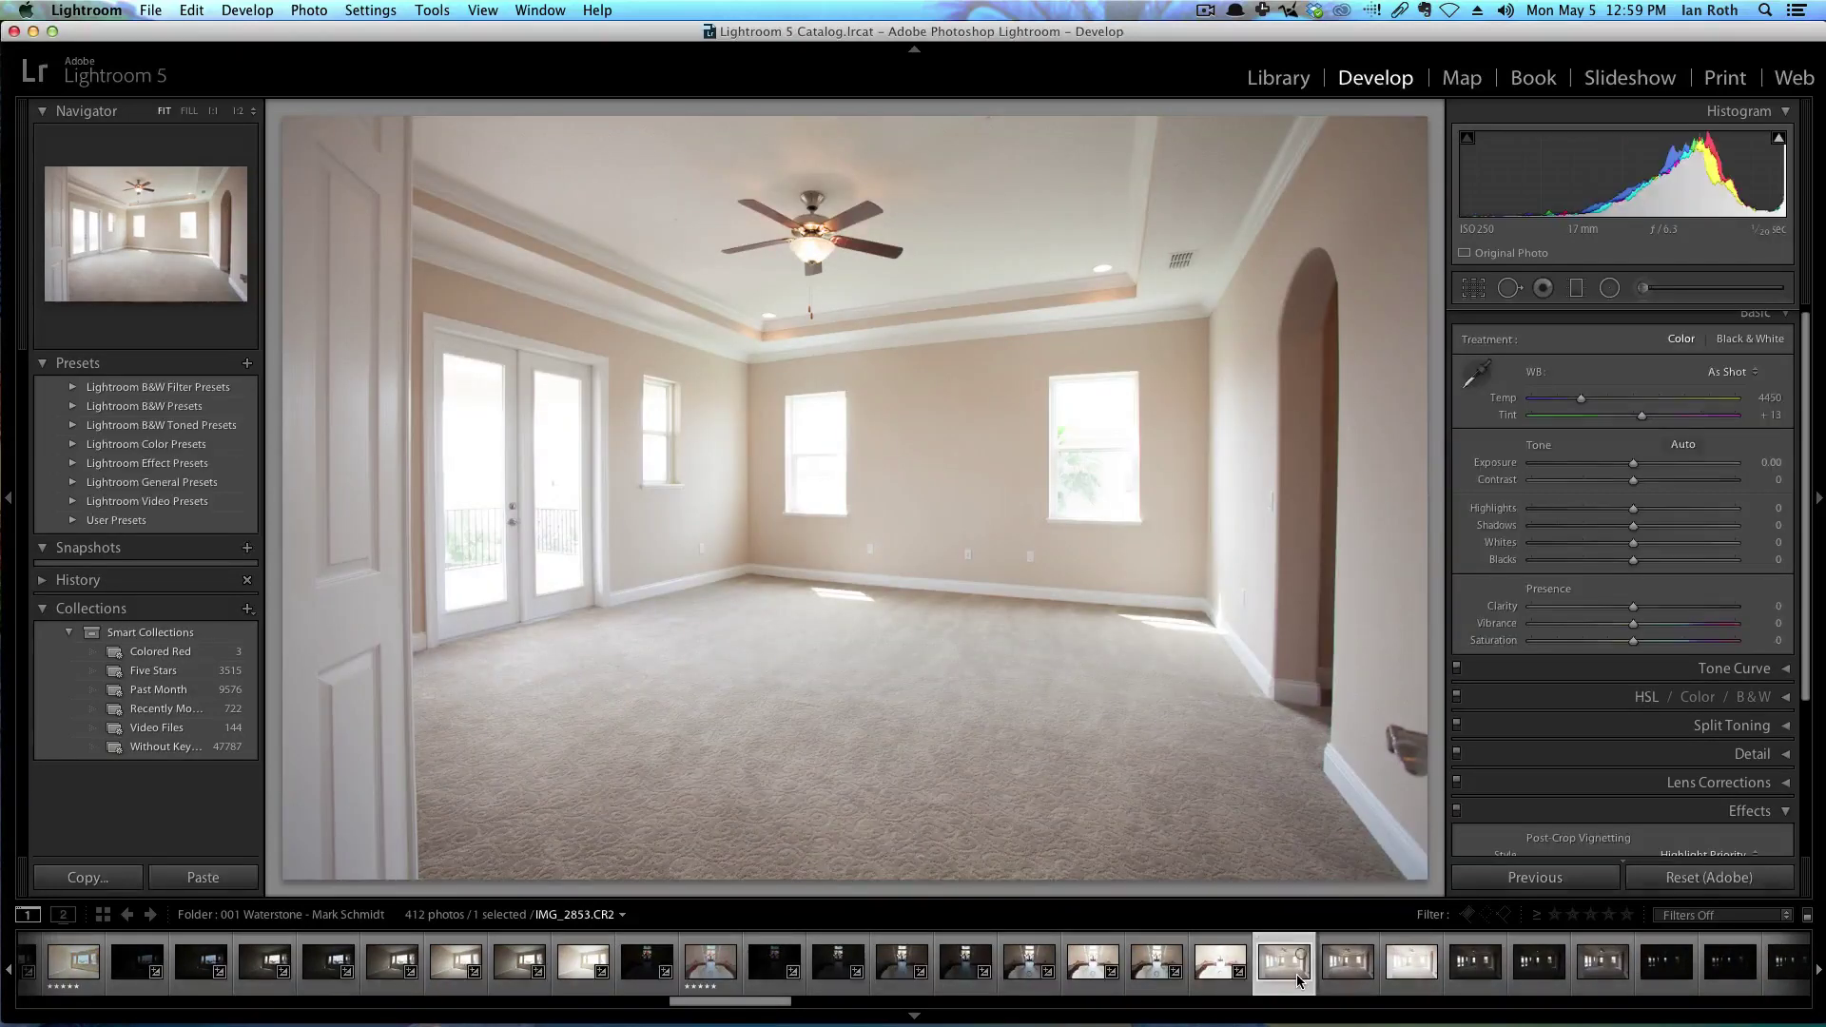
key("shift+Right")
key("shift+Right")
key("shift+Right")
key("shift+Right")
key("shift+Right")
key("shift+Right")
key("shift+Right")
key("shift+Right")
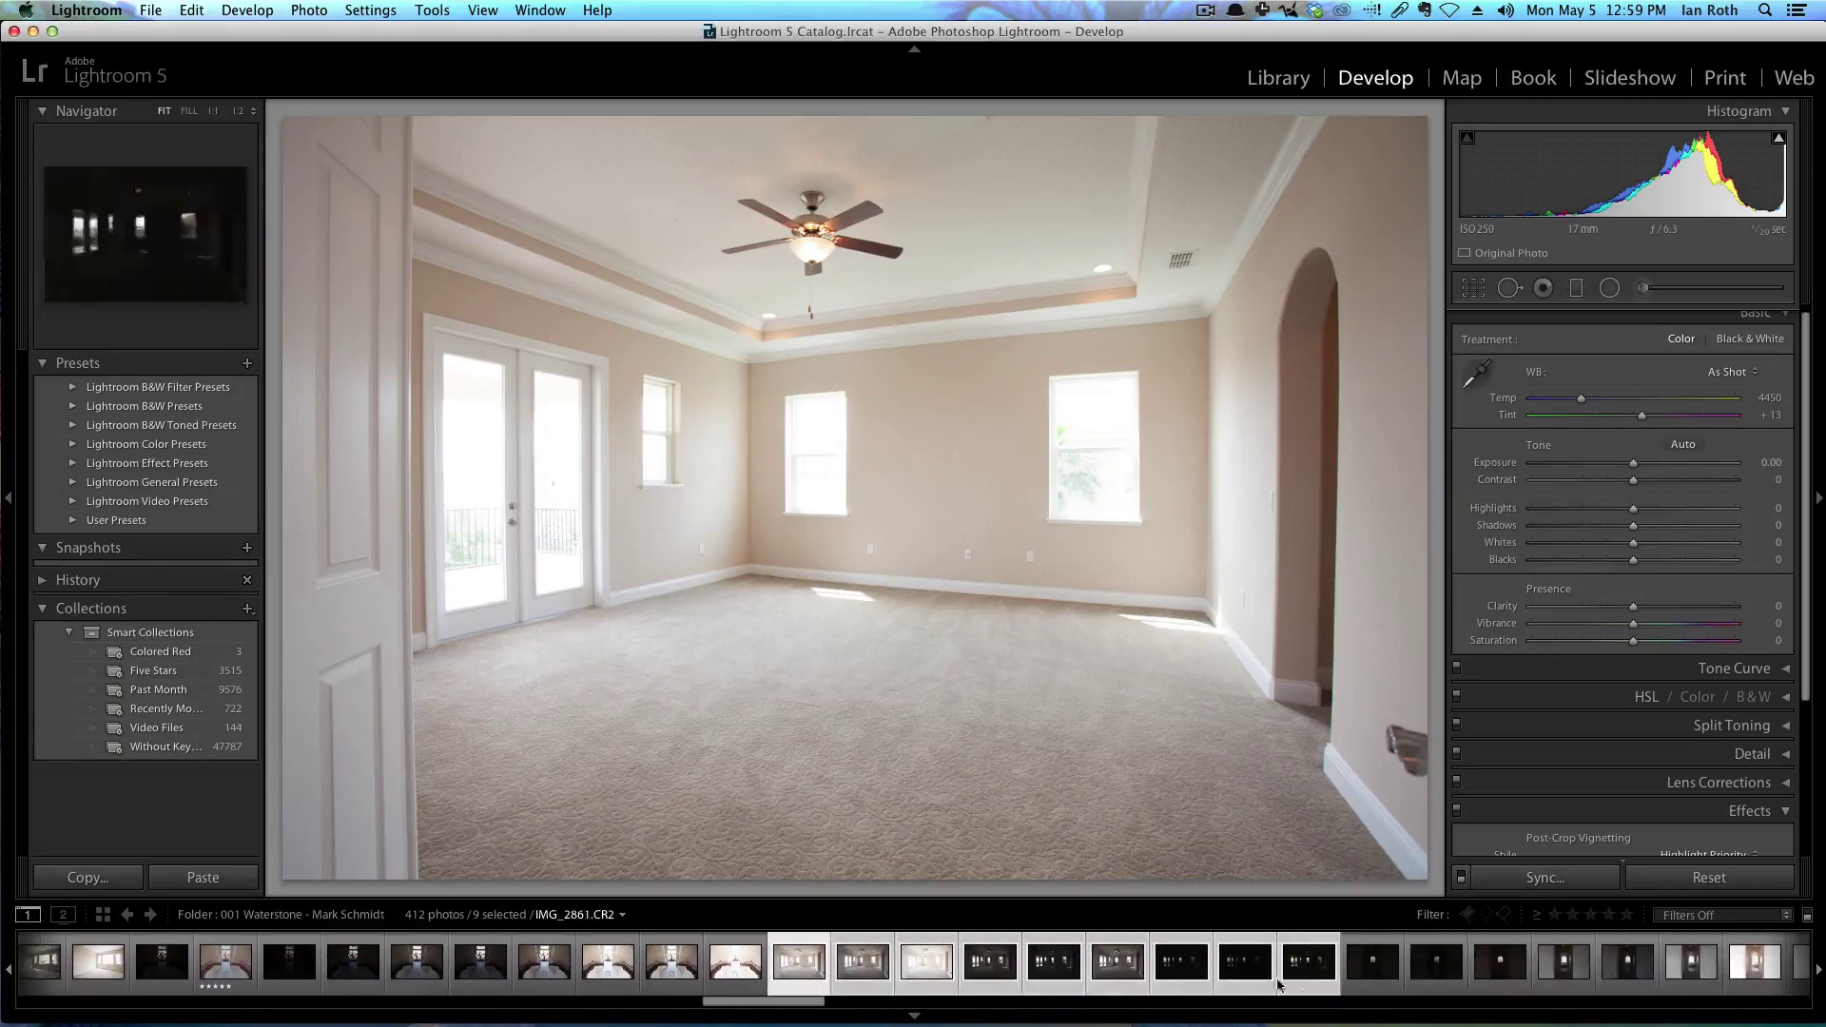
left_click(1115, 970)
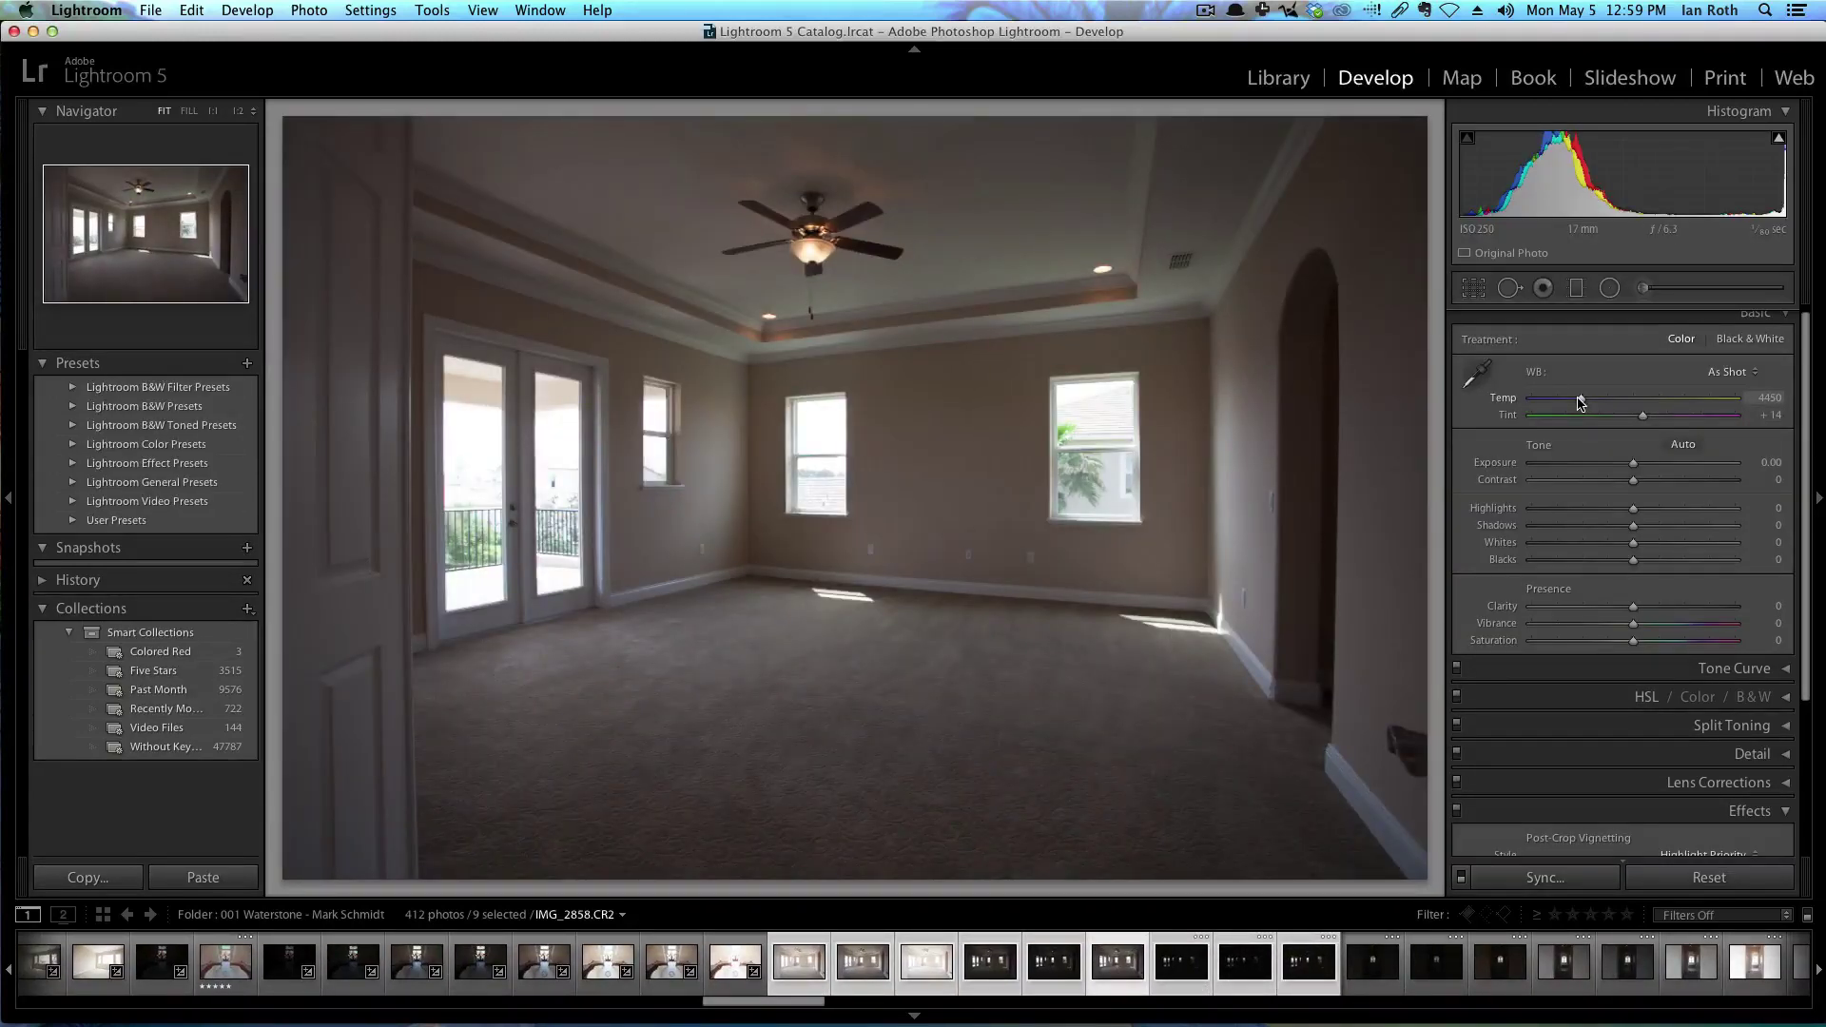
Set white balance to Temp 4366 and Tint +11, and synchronize it across the nine brackets
left_click_drag(1581, 399, 1580, 402)
left_click(1741, 372)
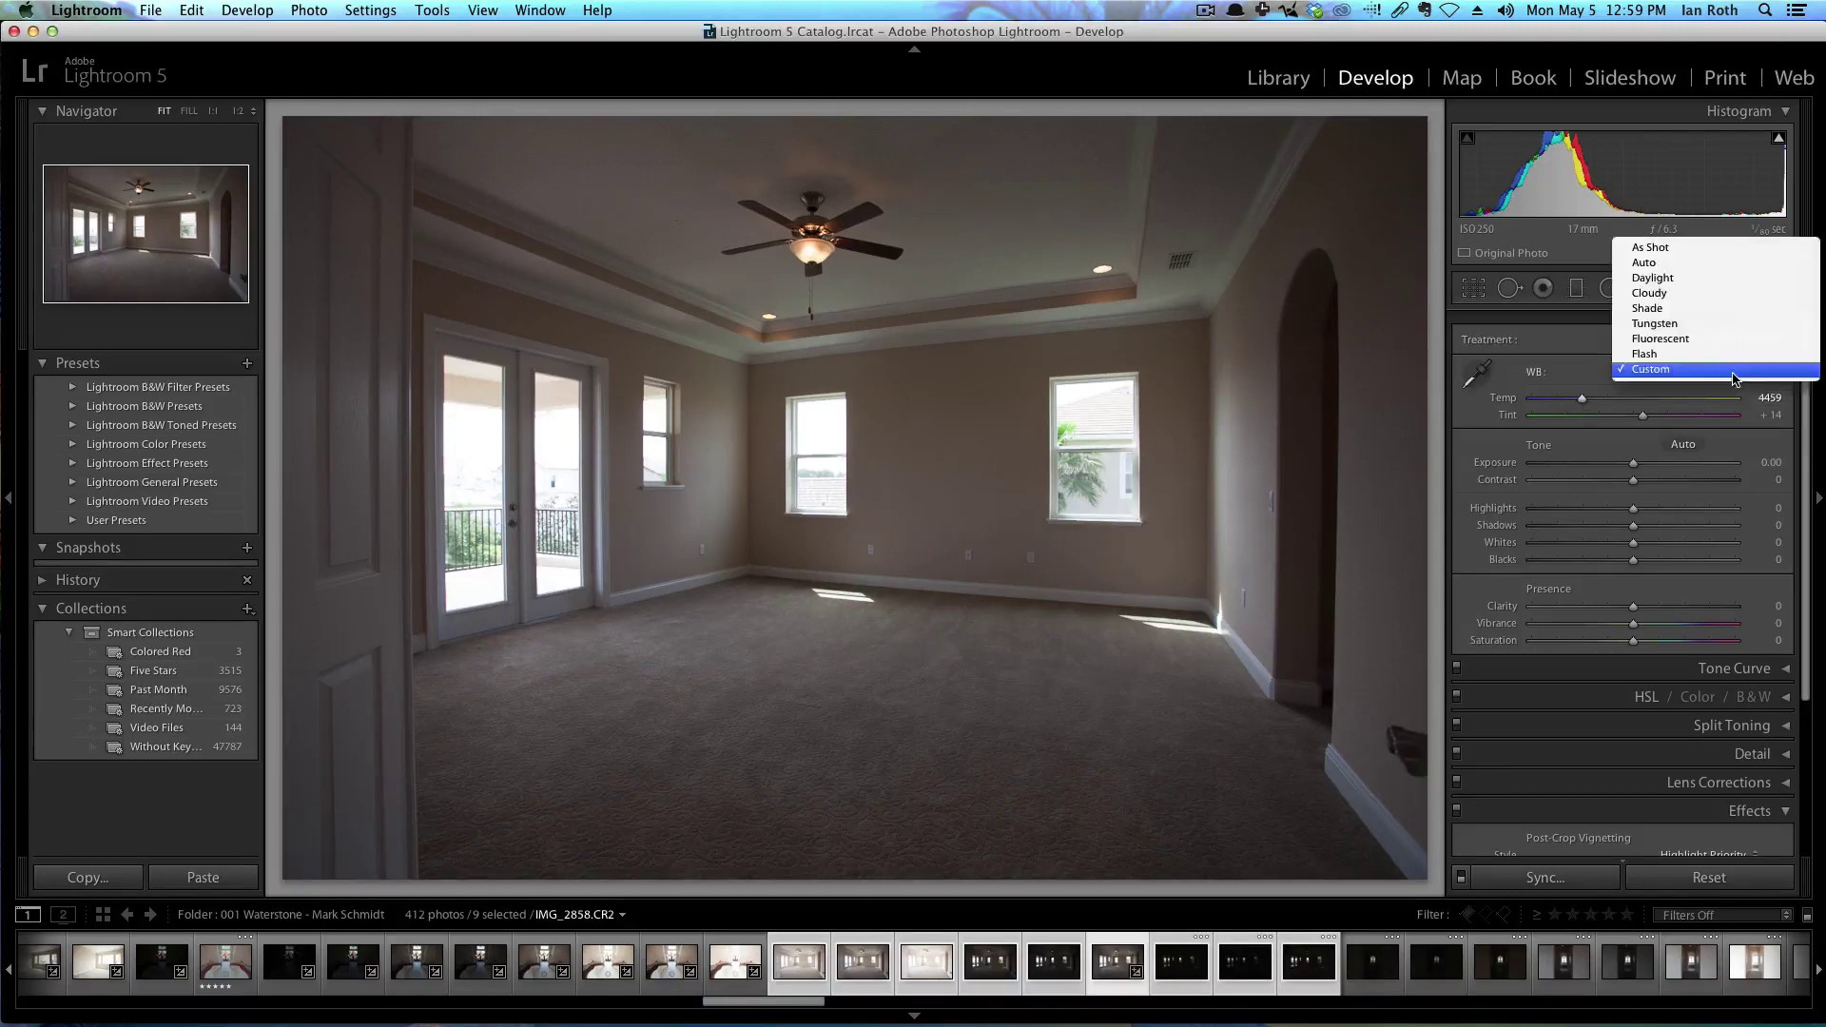
left_click(1681, 267)
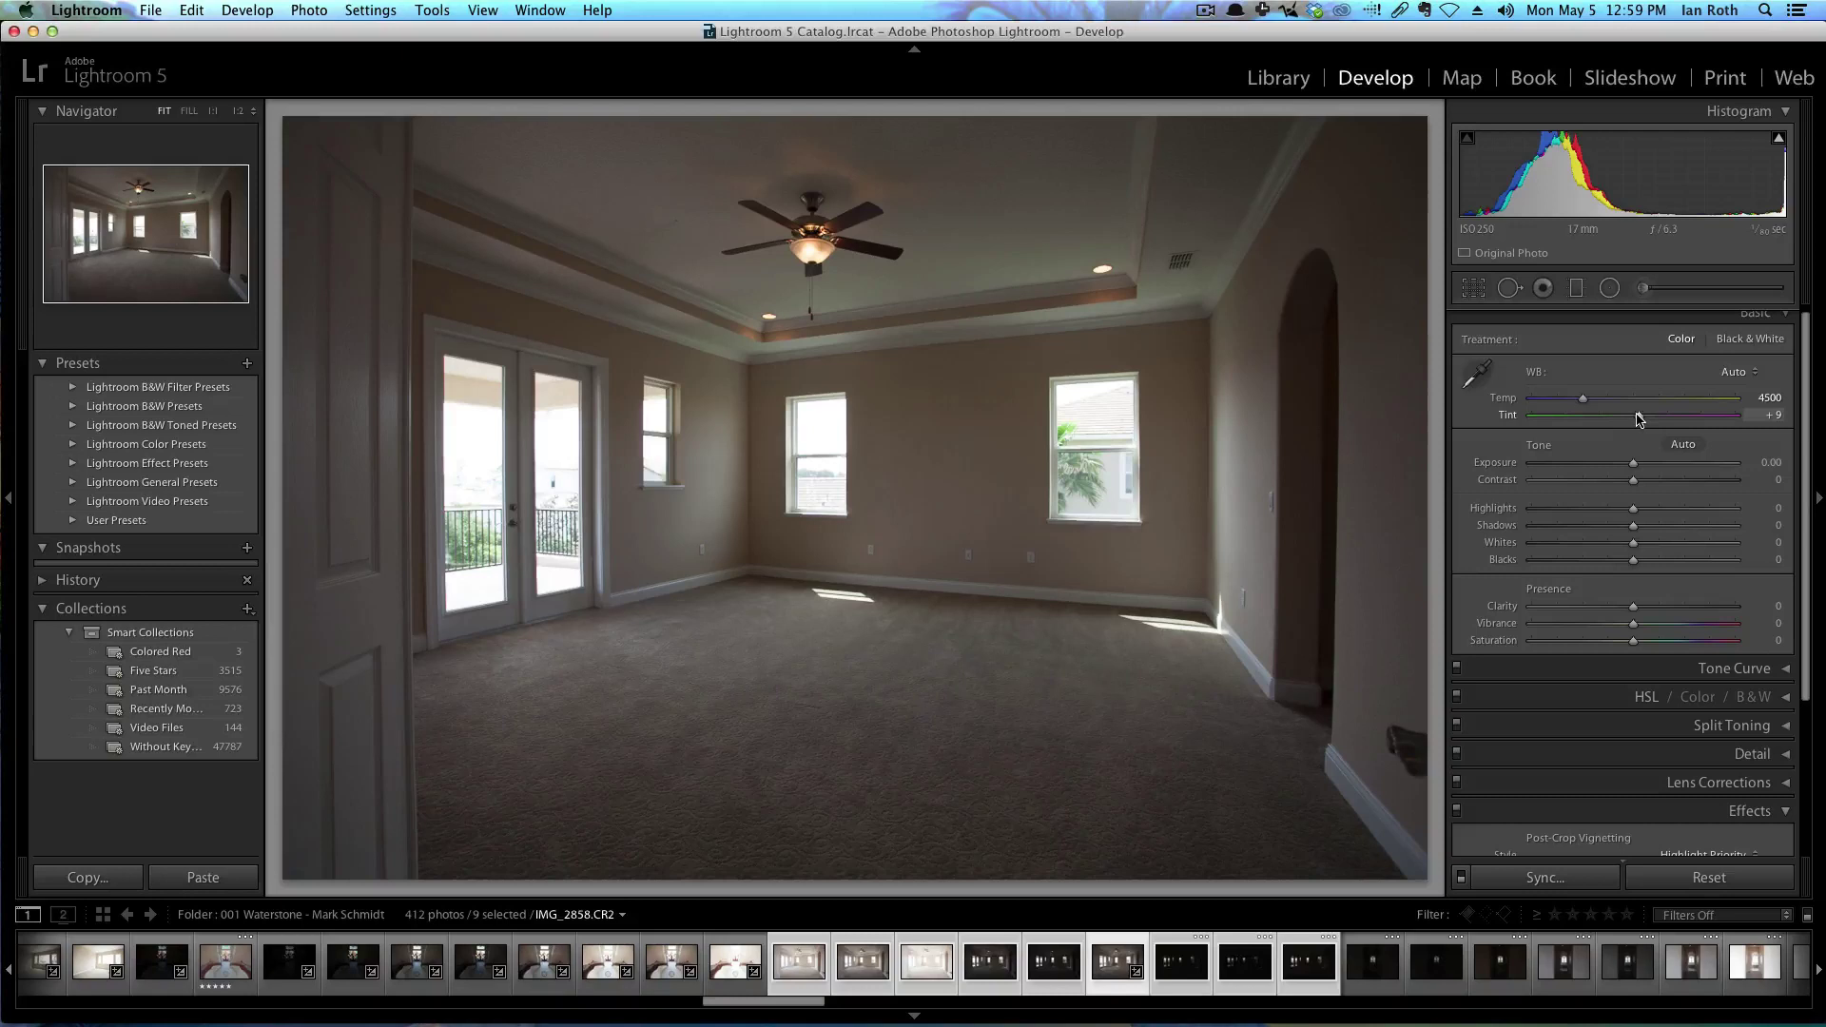
left_click_drag(1638, 418, 1639, 419)
left_click_drag(1585, 402, 1581, 401)
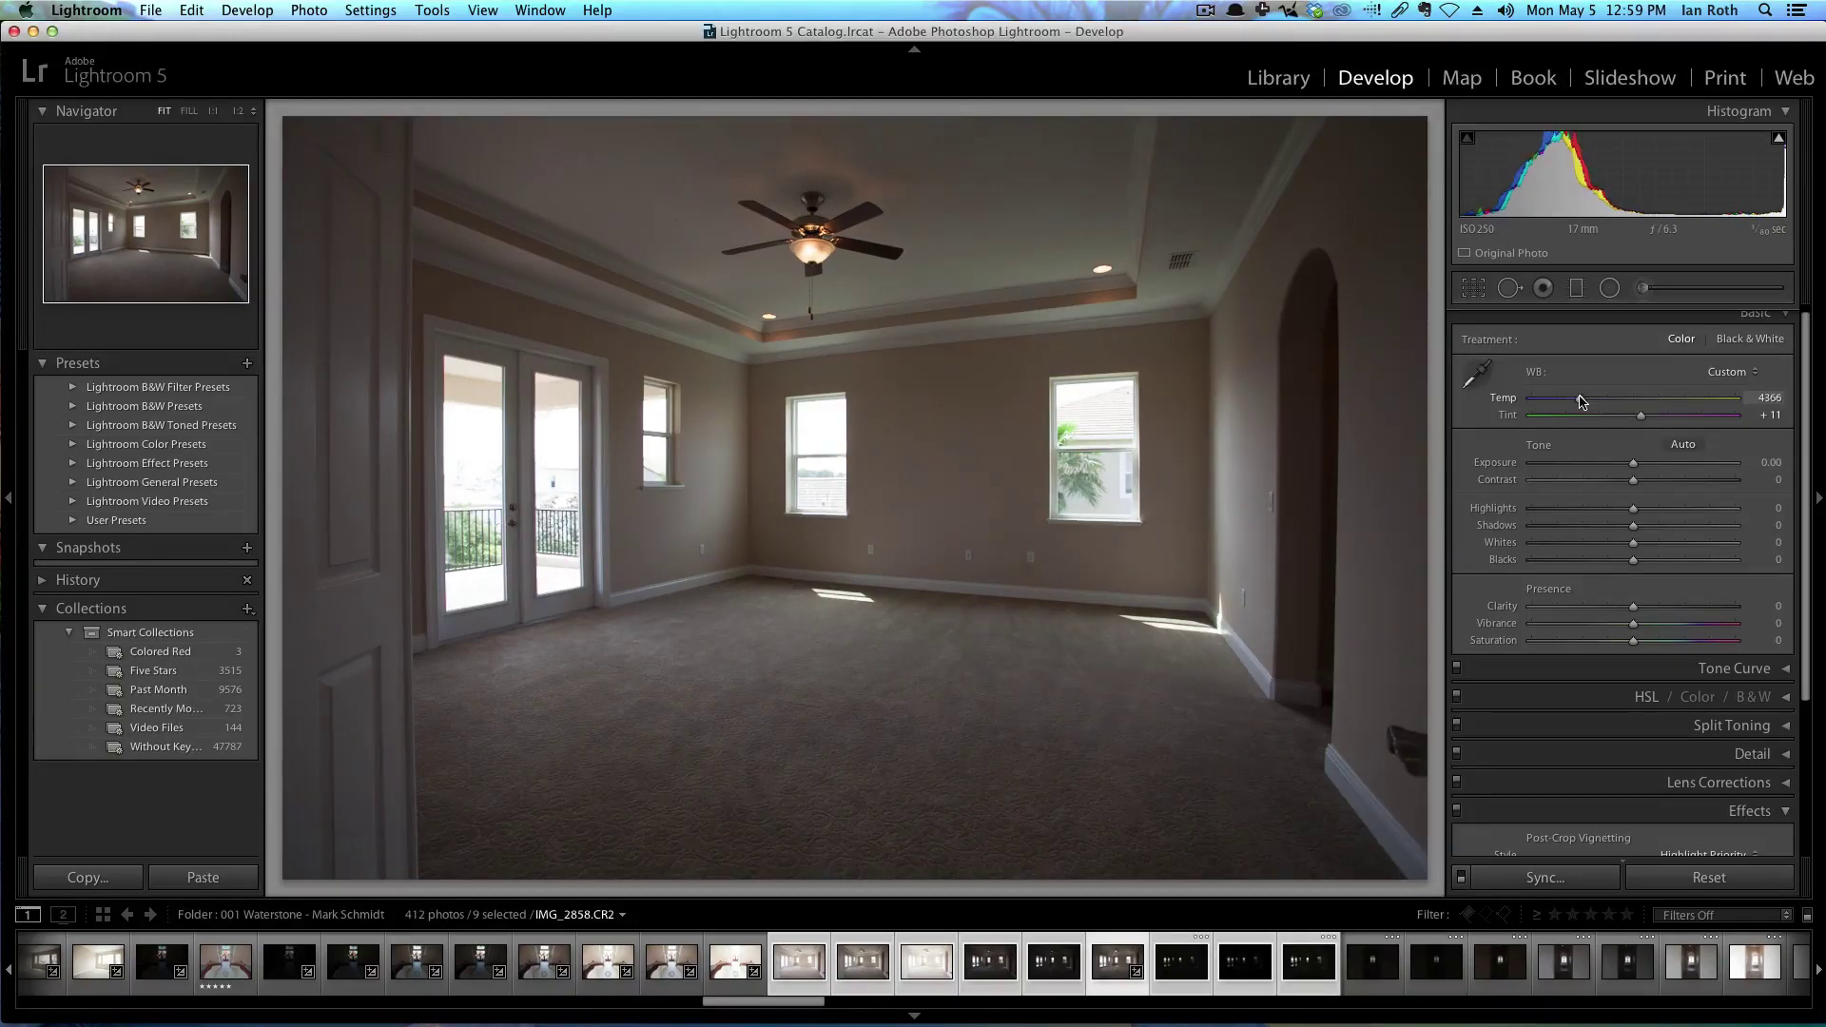
left_click(1533, 880)
key("Return")
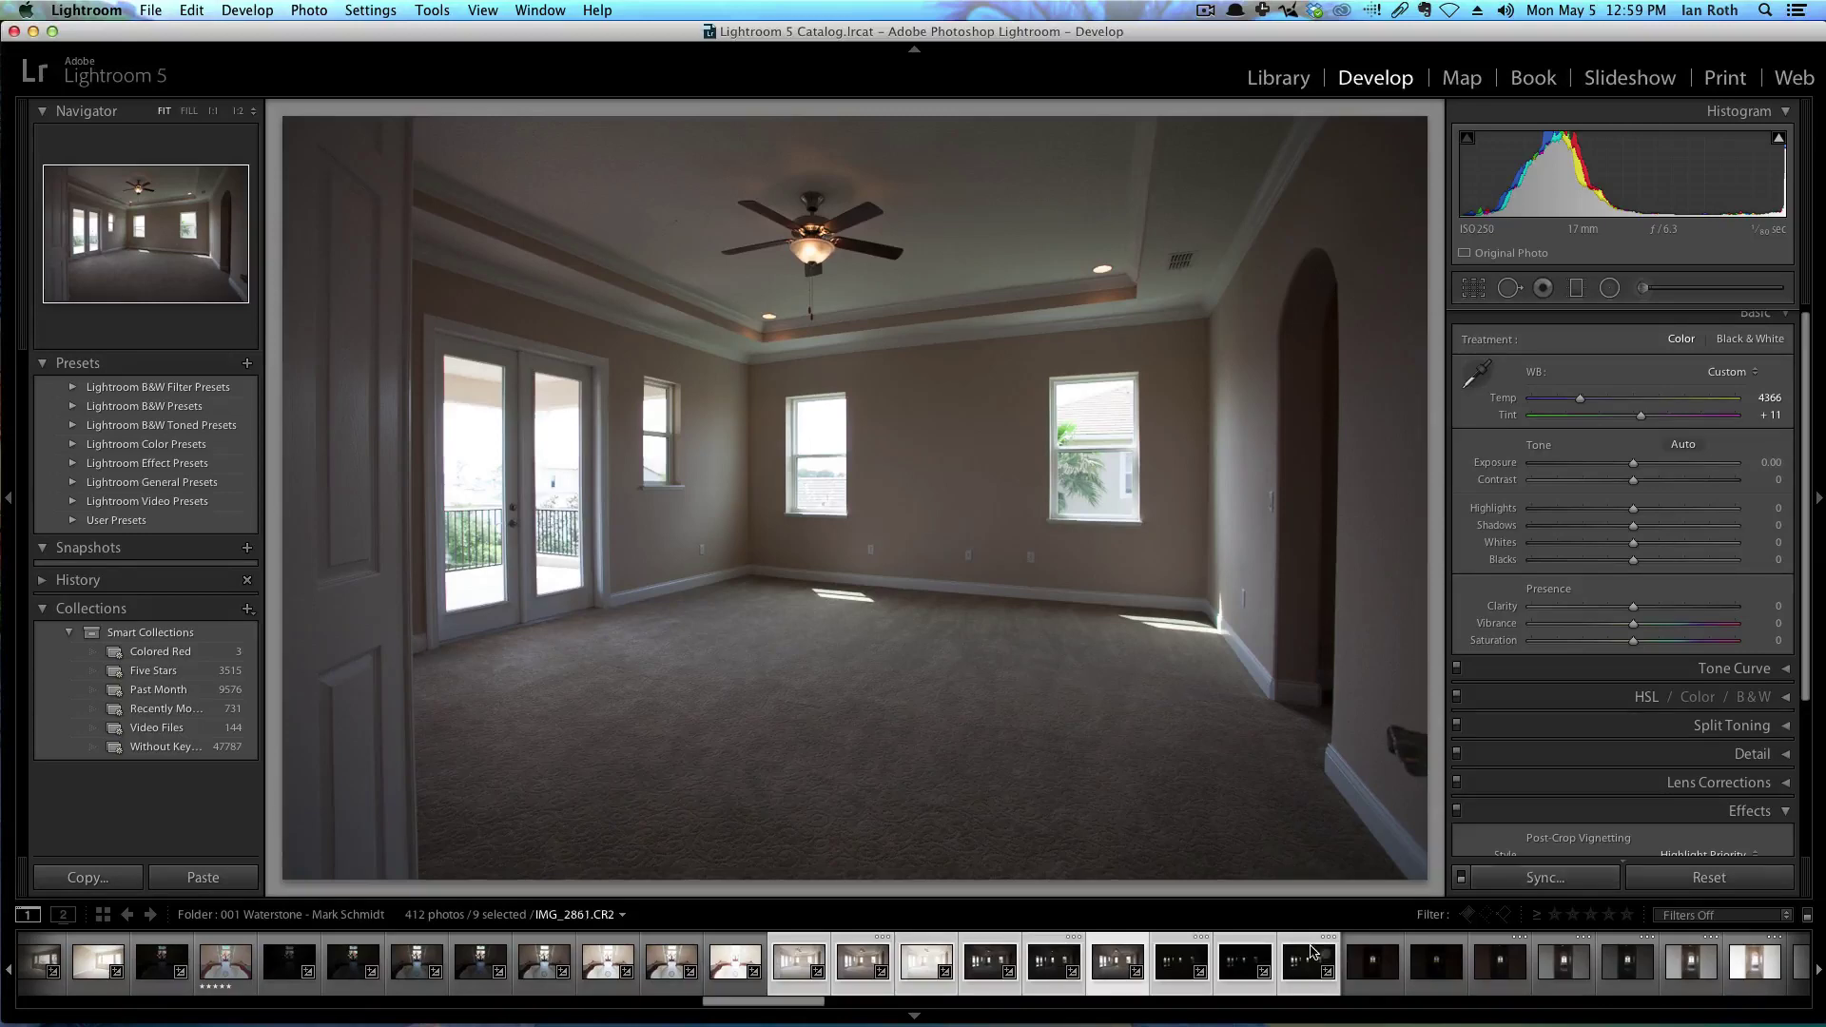
Send the nine selected brackets to HDR Efex Pro 2
right_click(1122, 963)
mouse_move(1189, 916)
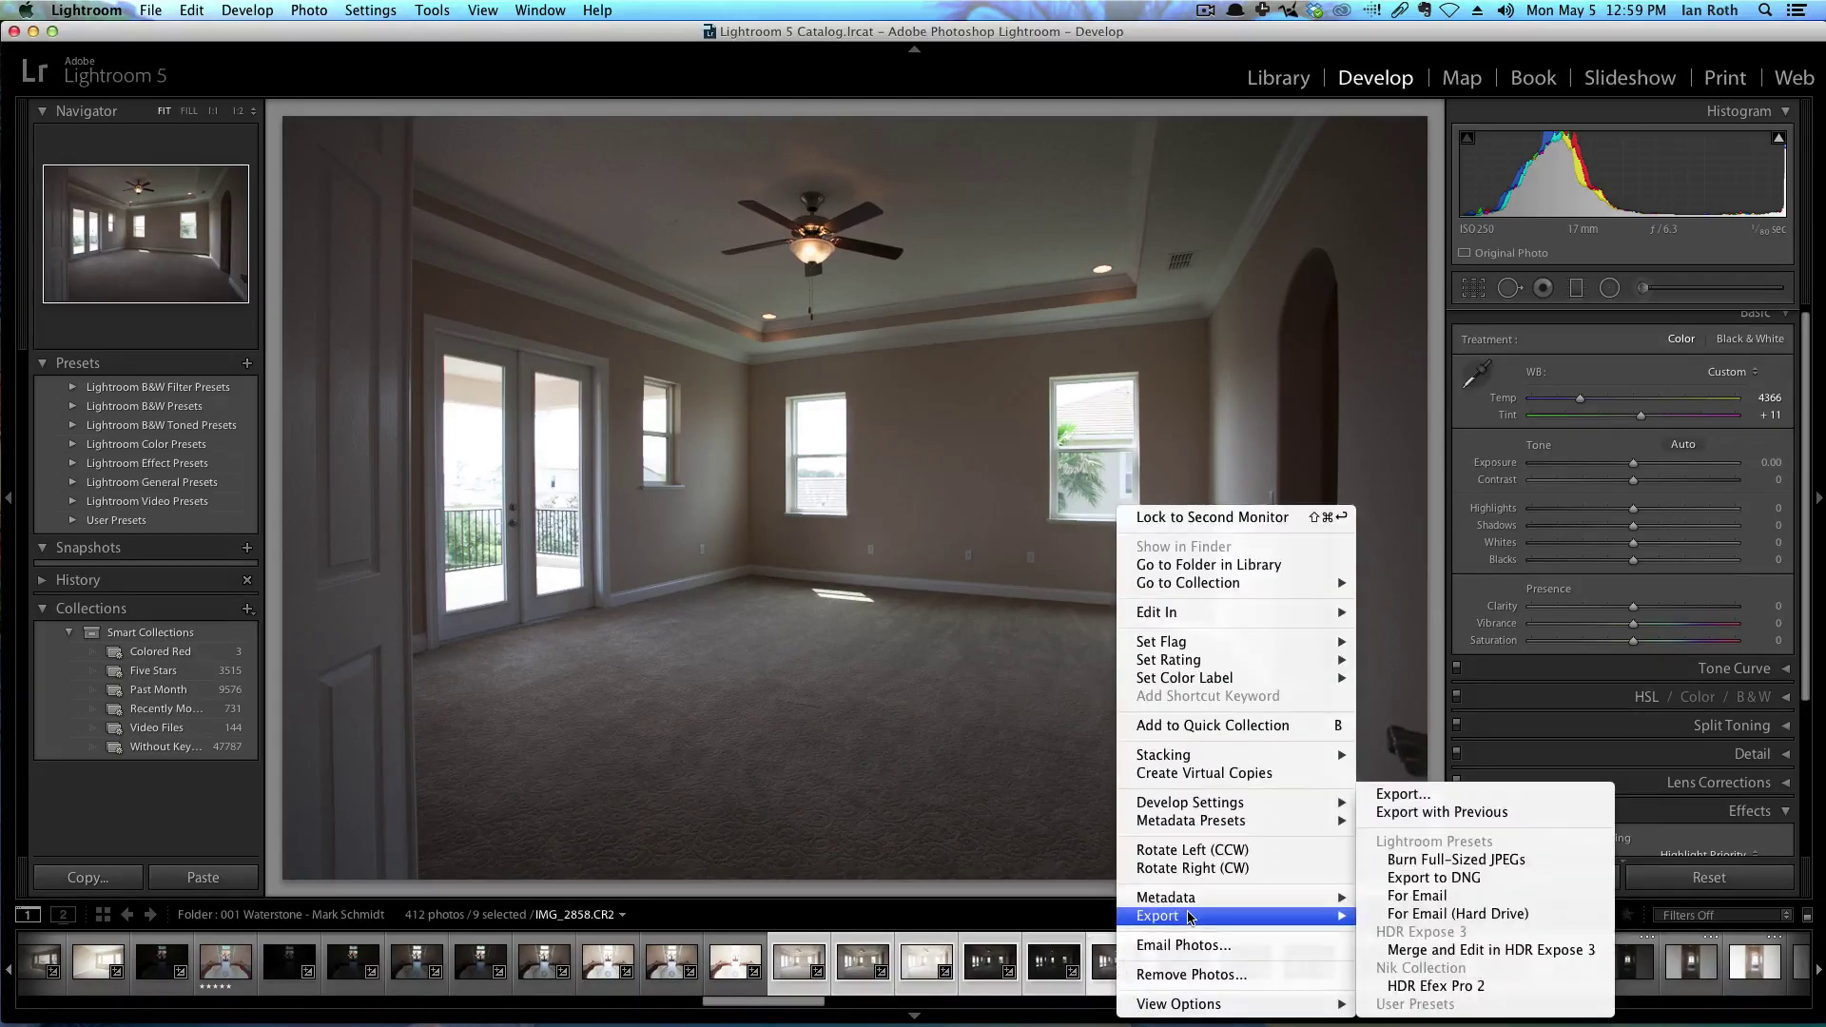
left_click(1427, 987)
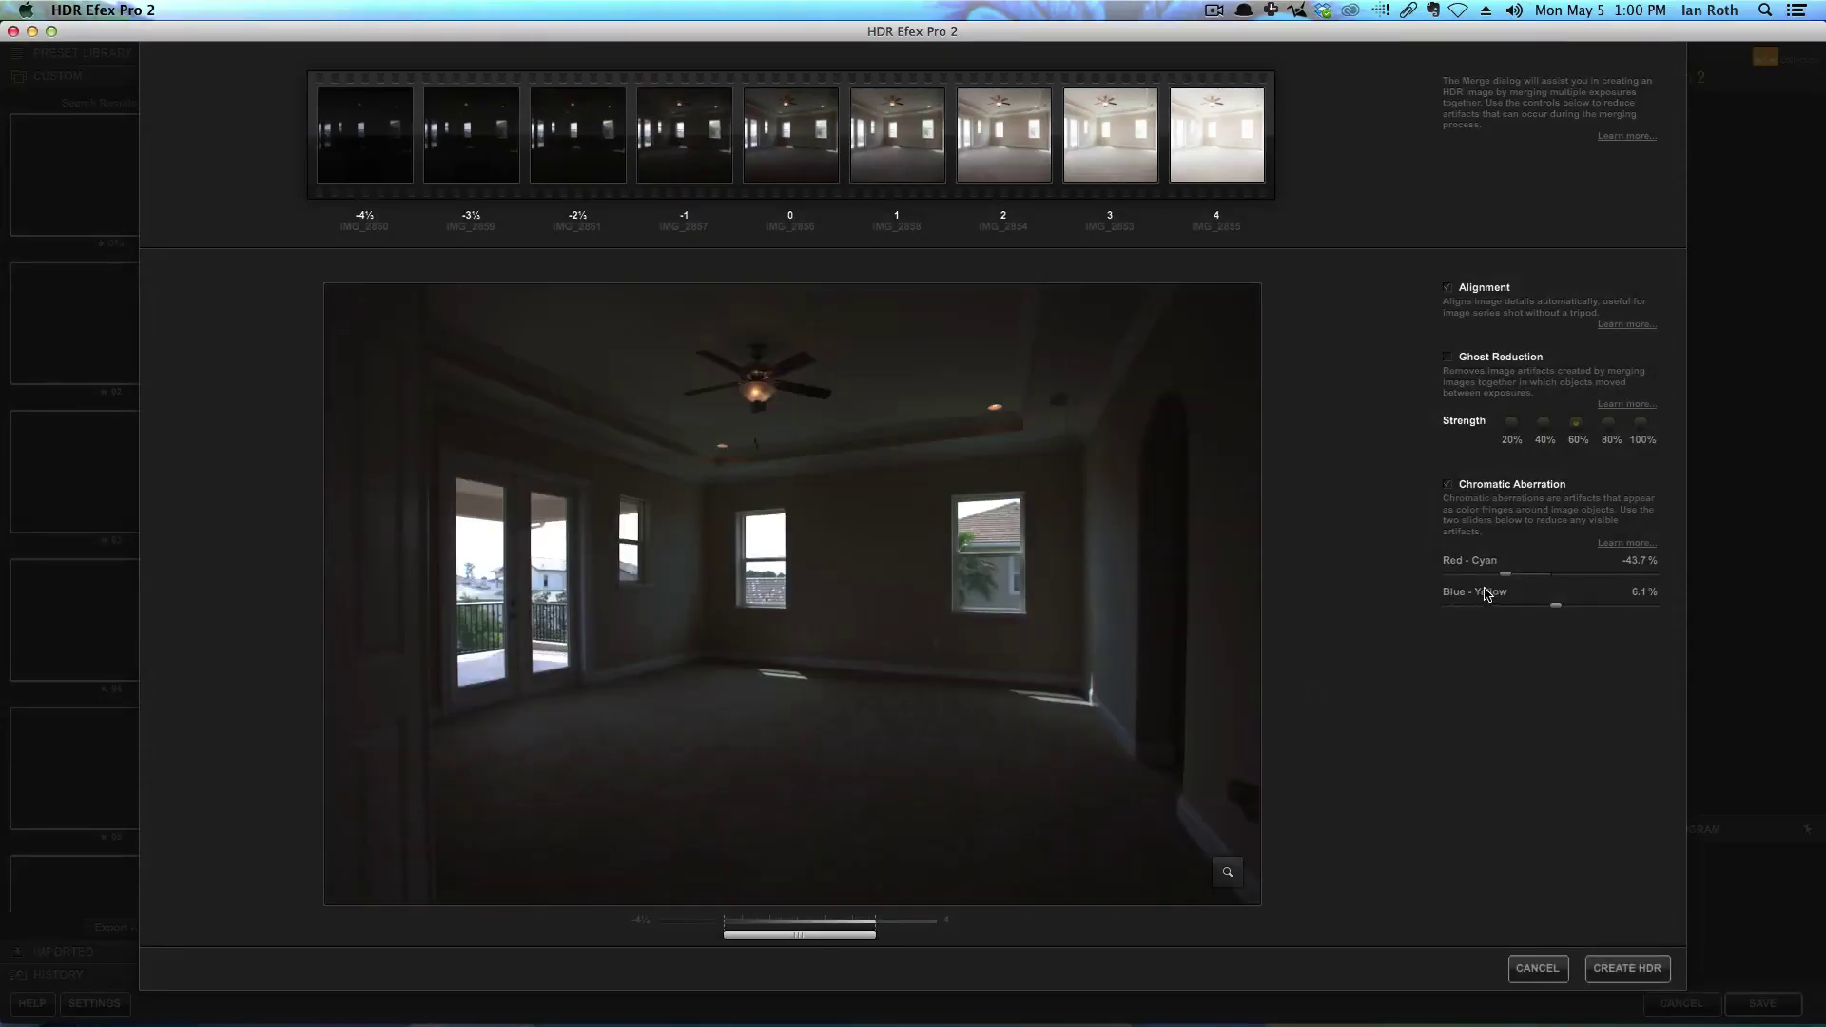
Lower the blue-yellow fringe correction to -4.2% while inspecting the balcony doors
mouse_move(1506, 580)
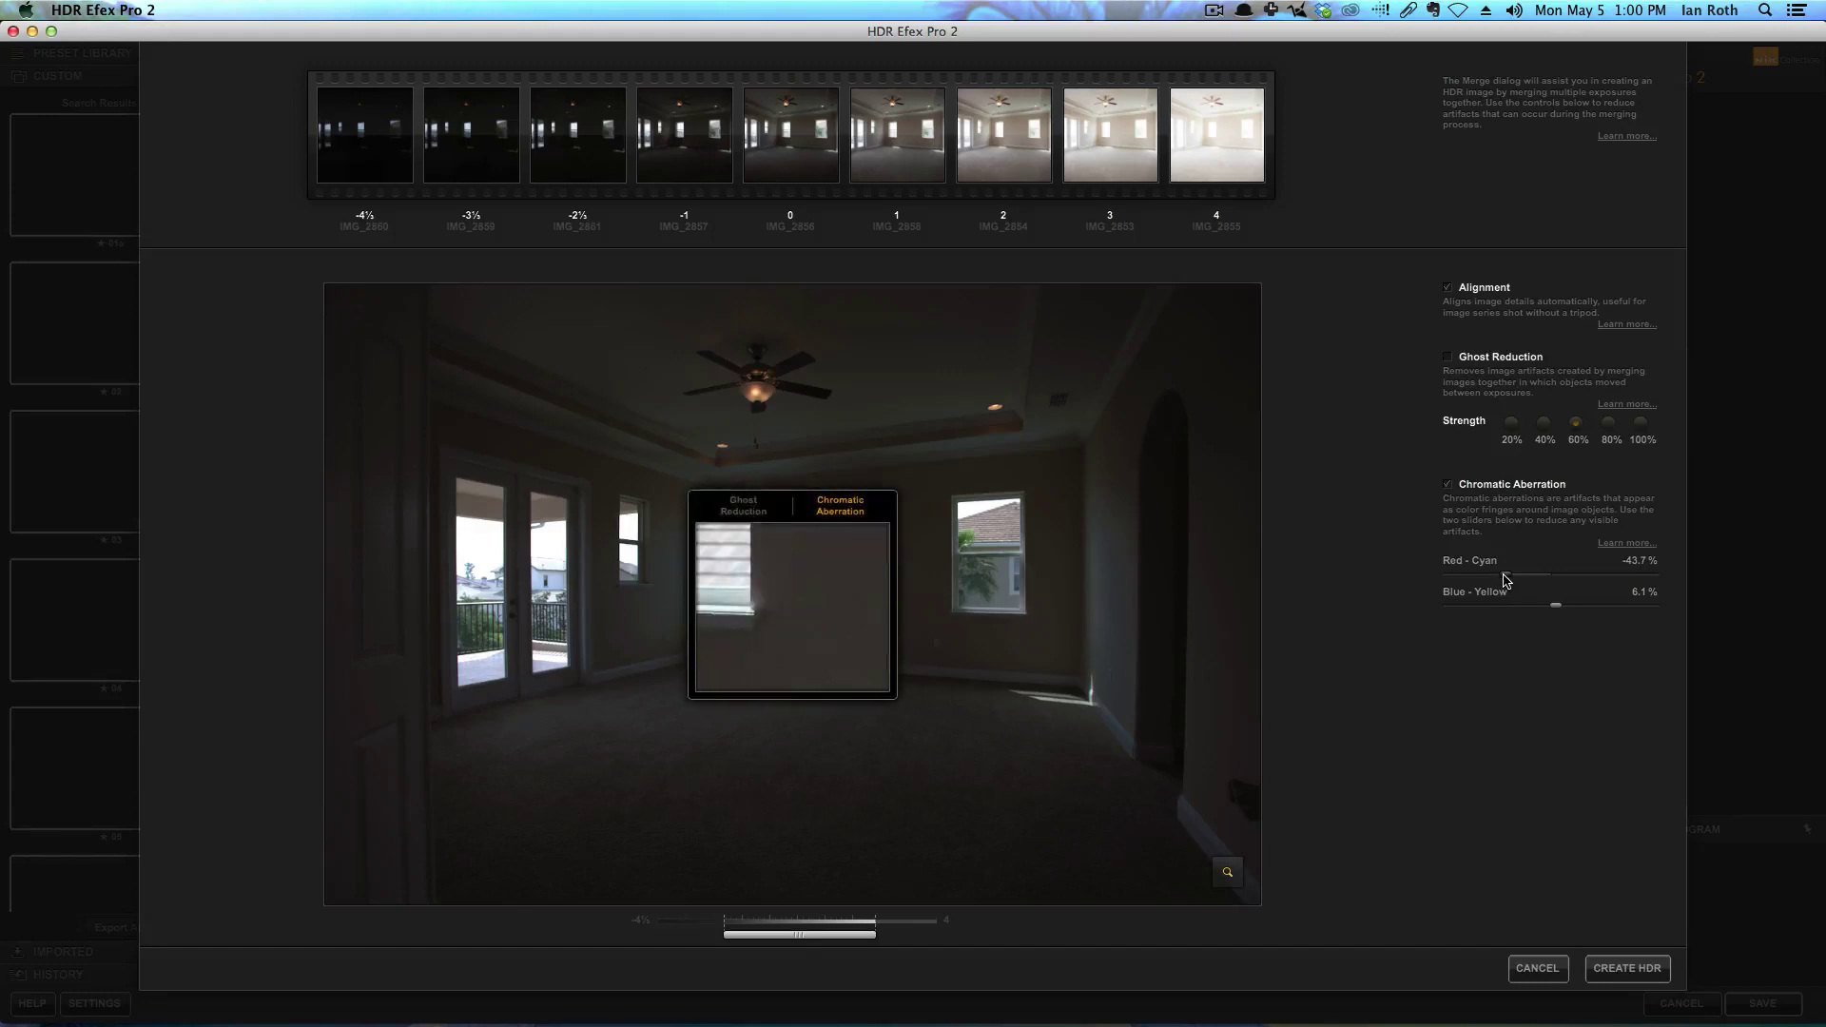
left_click_drag(823, 620, 493, 695)
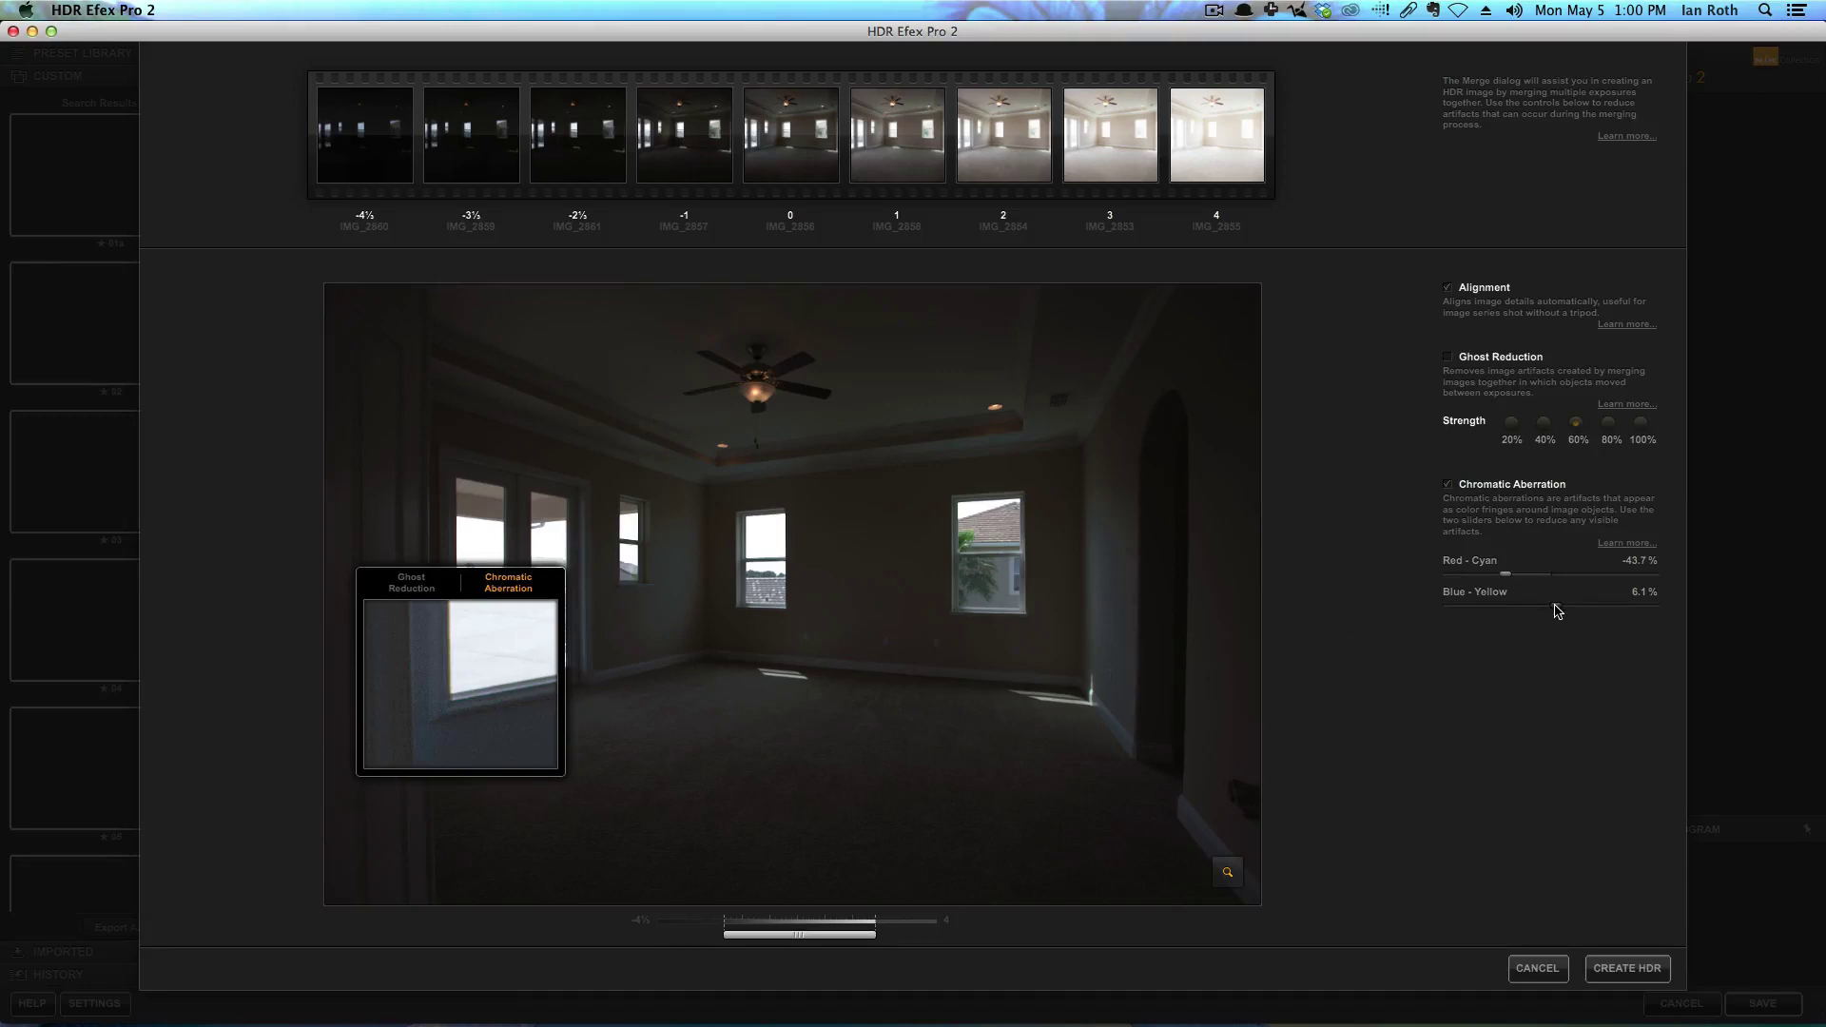
left_click_drag(1558, 609, 1502, 576)
Slightly reduce the red-cyan fringe correction around the ceiling fan and create the merged HDR
left_click_drag(489, 701, 814, 398)
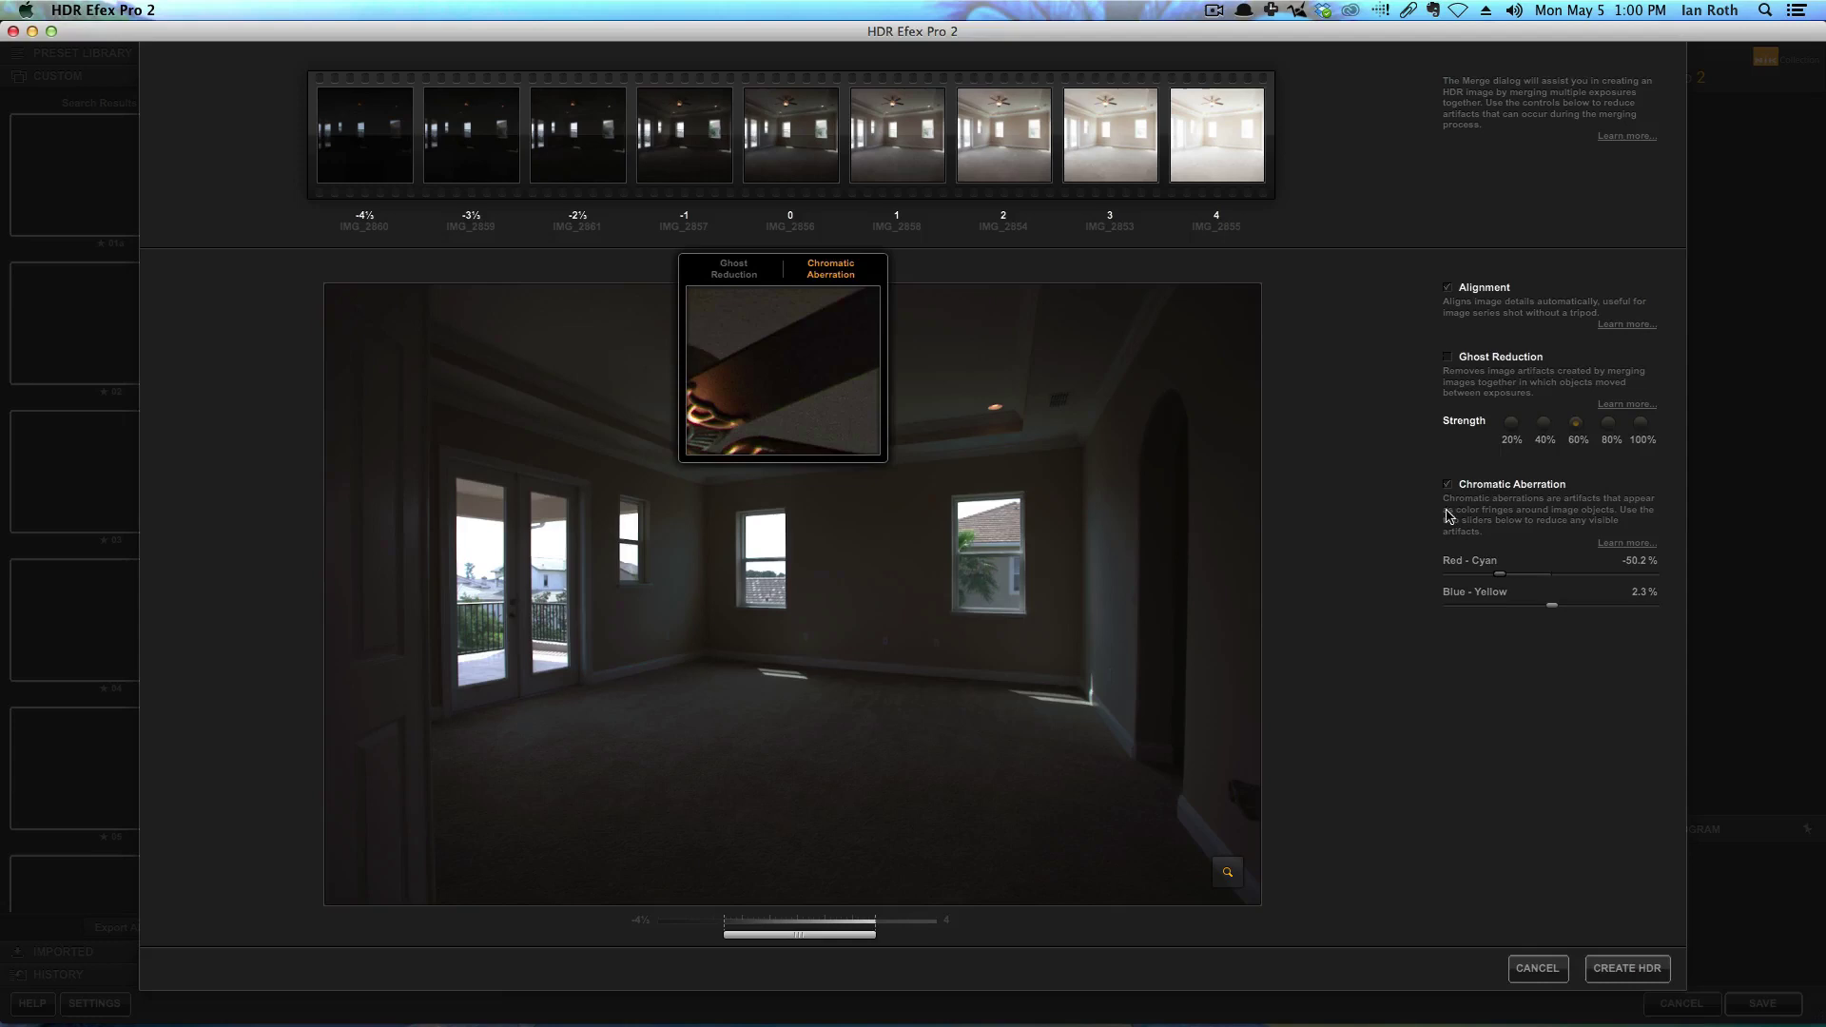
mouse_move(1500, 574)
left_mouse_down()
mouse_move(1524, 581)
mouse_move(1509, 579)
left_mouse_up()
left_click_drag(1509, 579, 1512, 578)
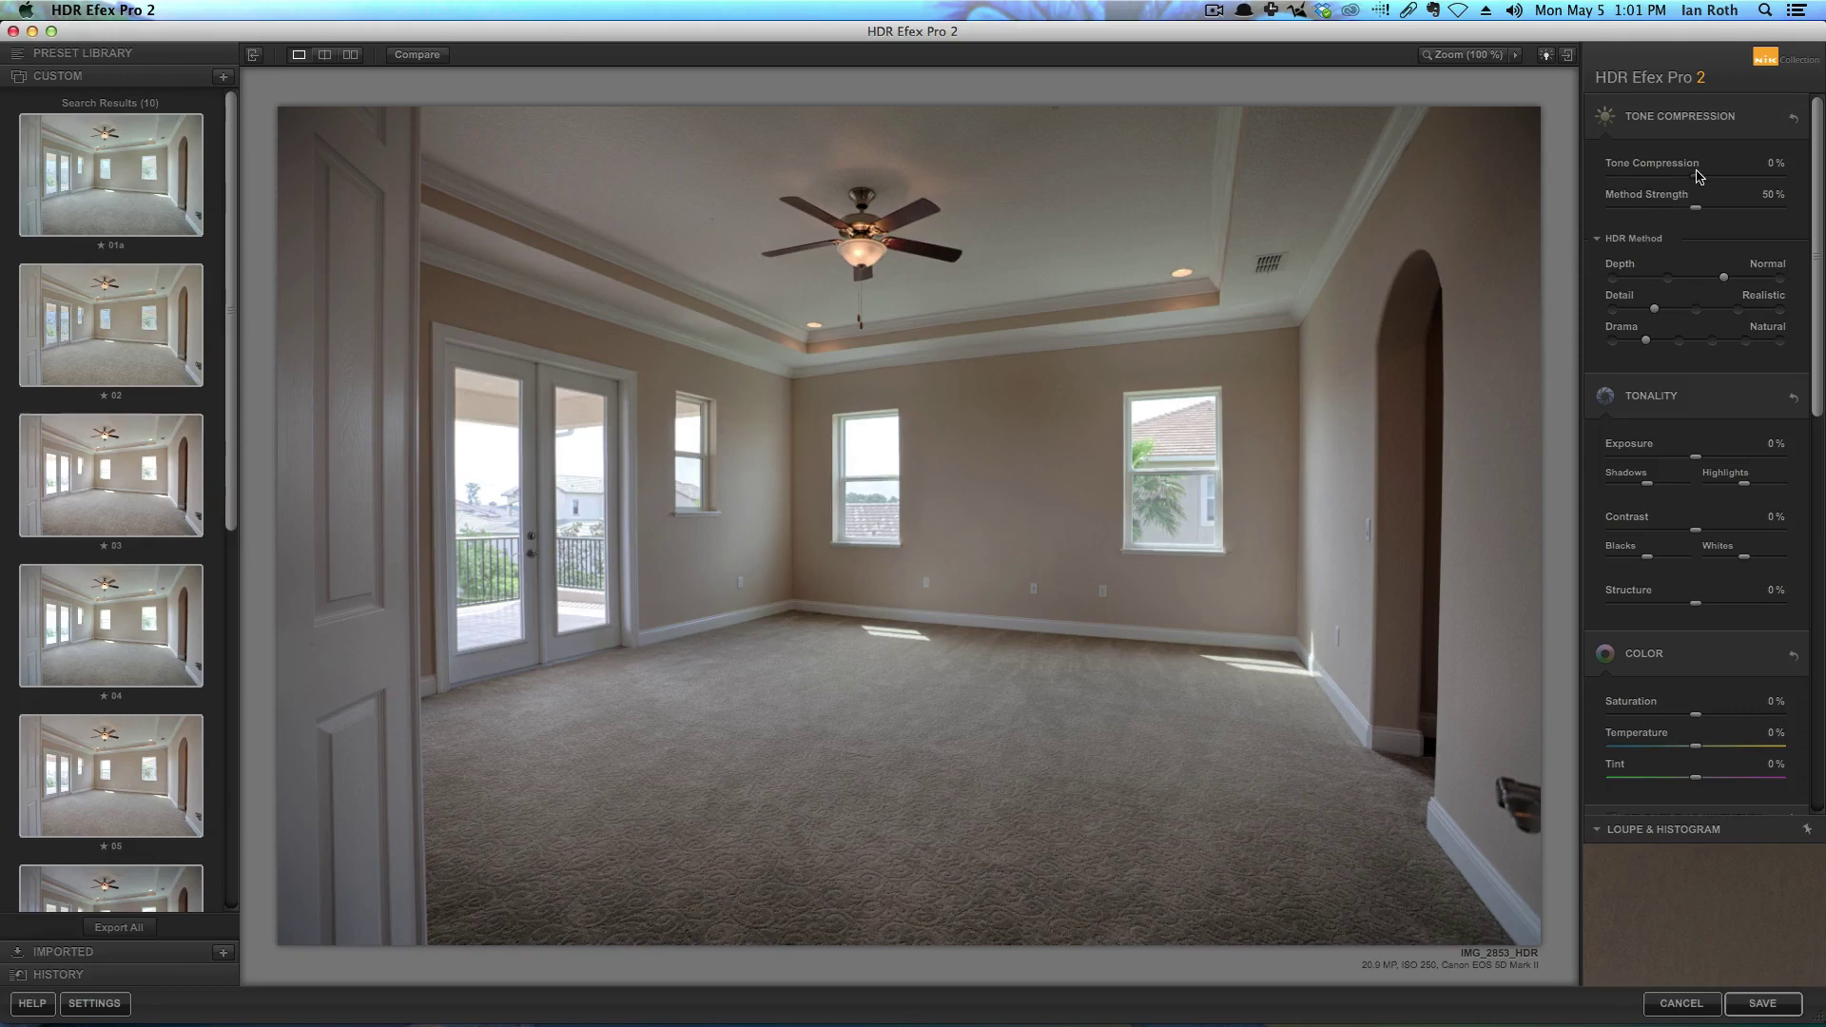
Raise tone compression to 41% and exposure to 19%, pulling down highlights and adjusting shadows
left_click_drag(1698, 179, 1732, 184)
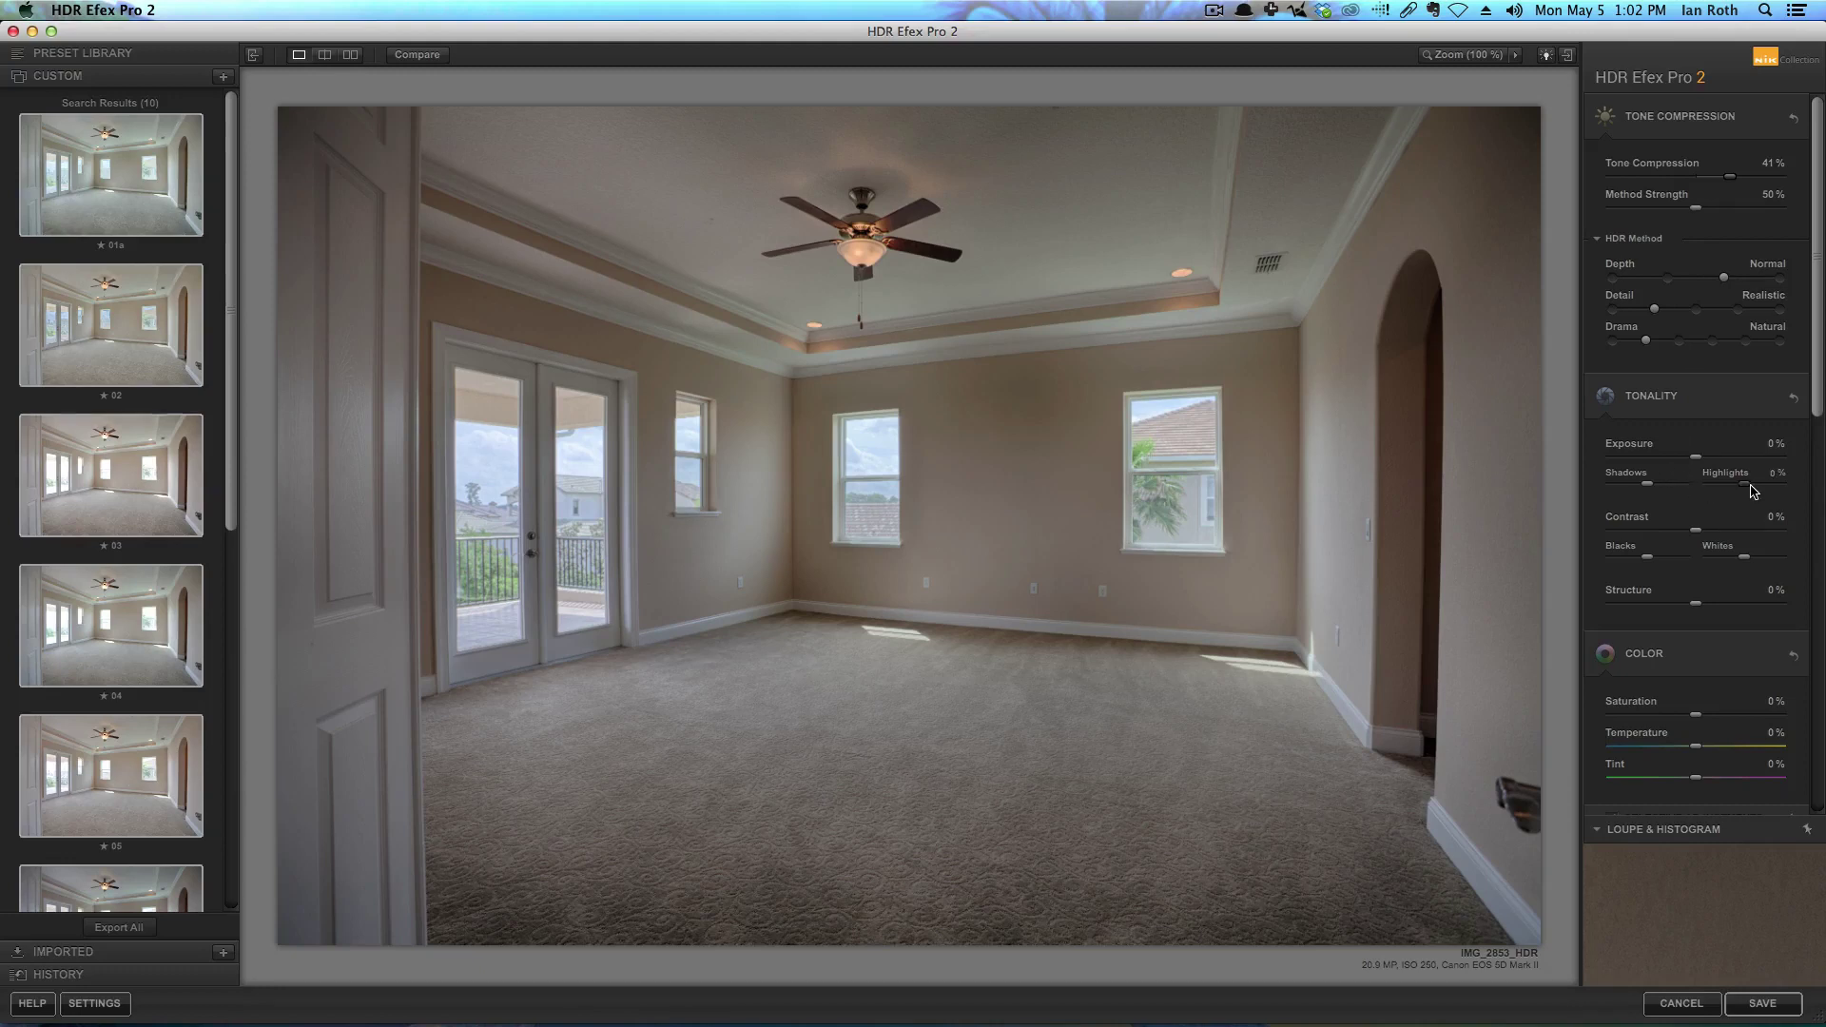
left_click_drag(1753, 491, 1696, 530)
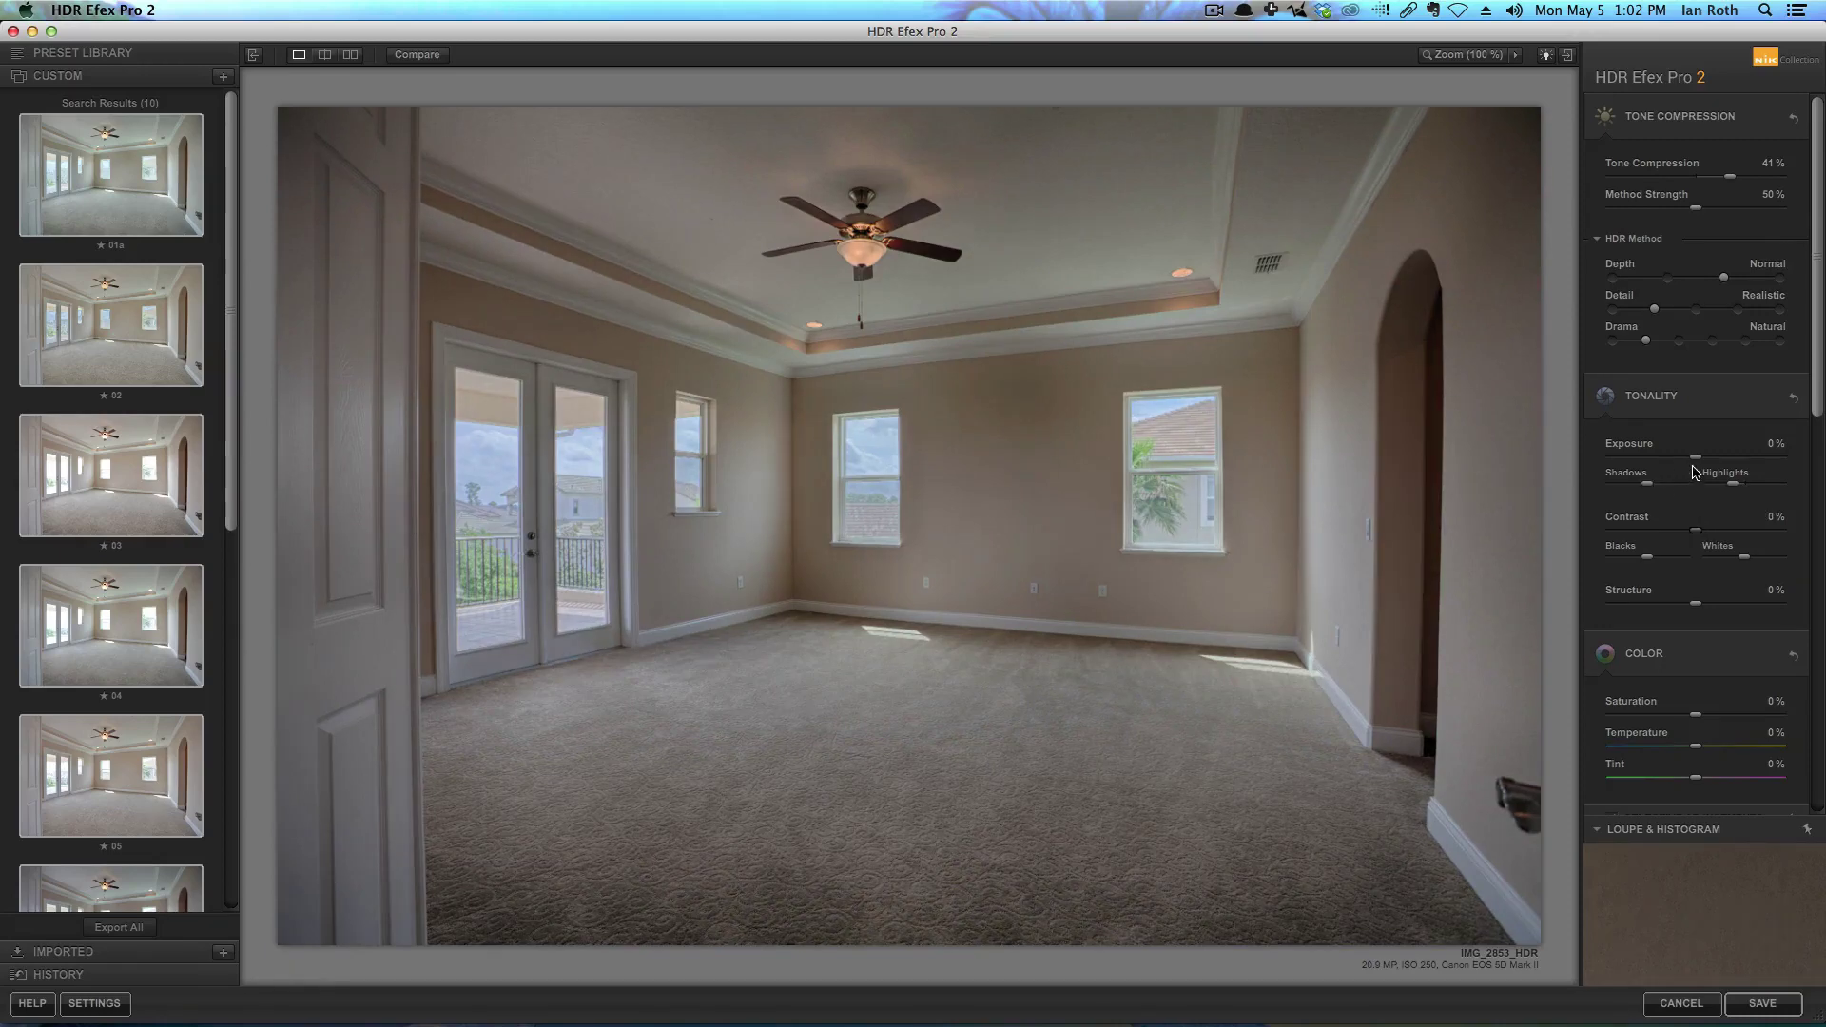
left_click_drag(1699, 461, 1716, 466)
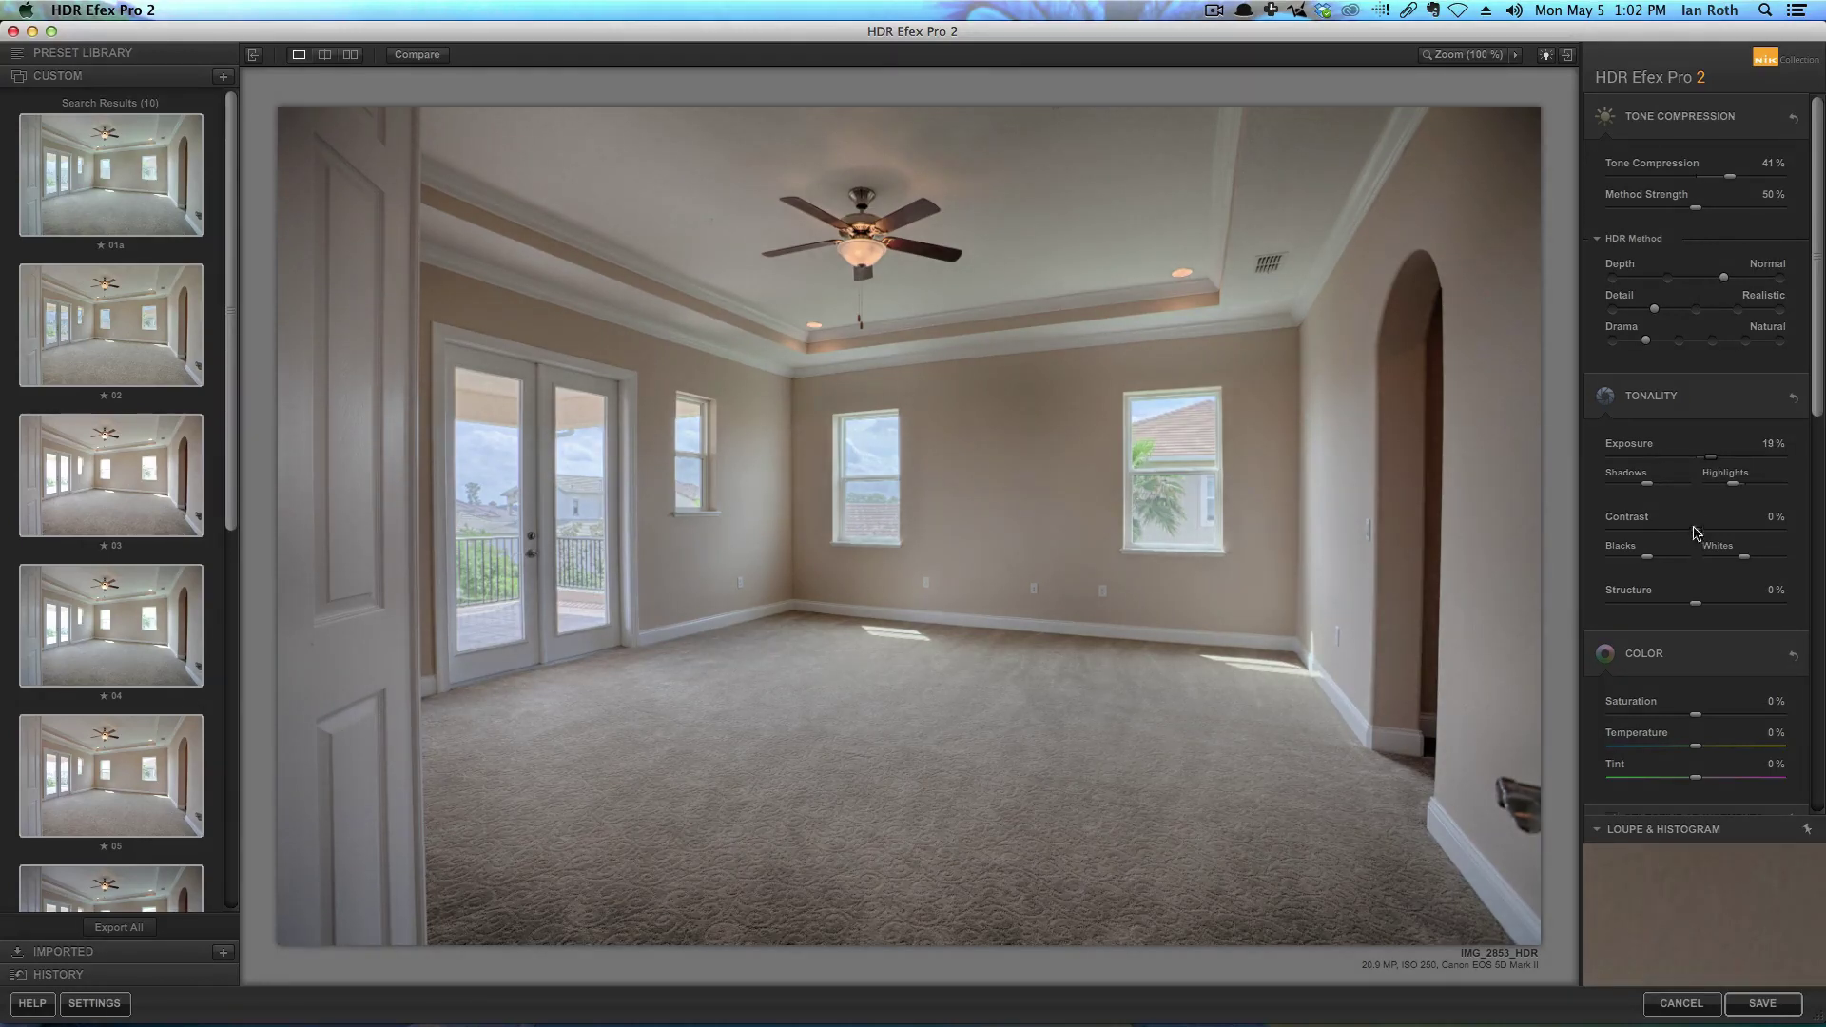
left_click_drag(1646, 483, 1684, 489)
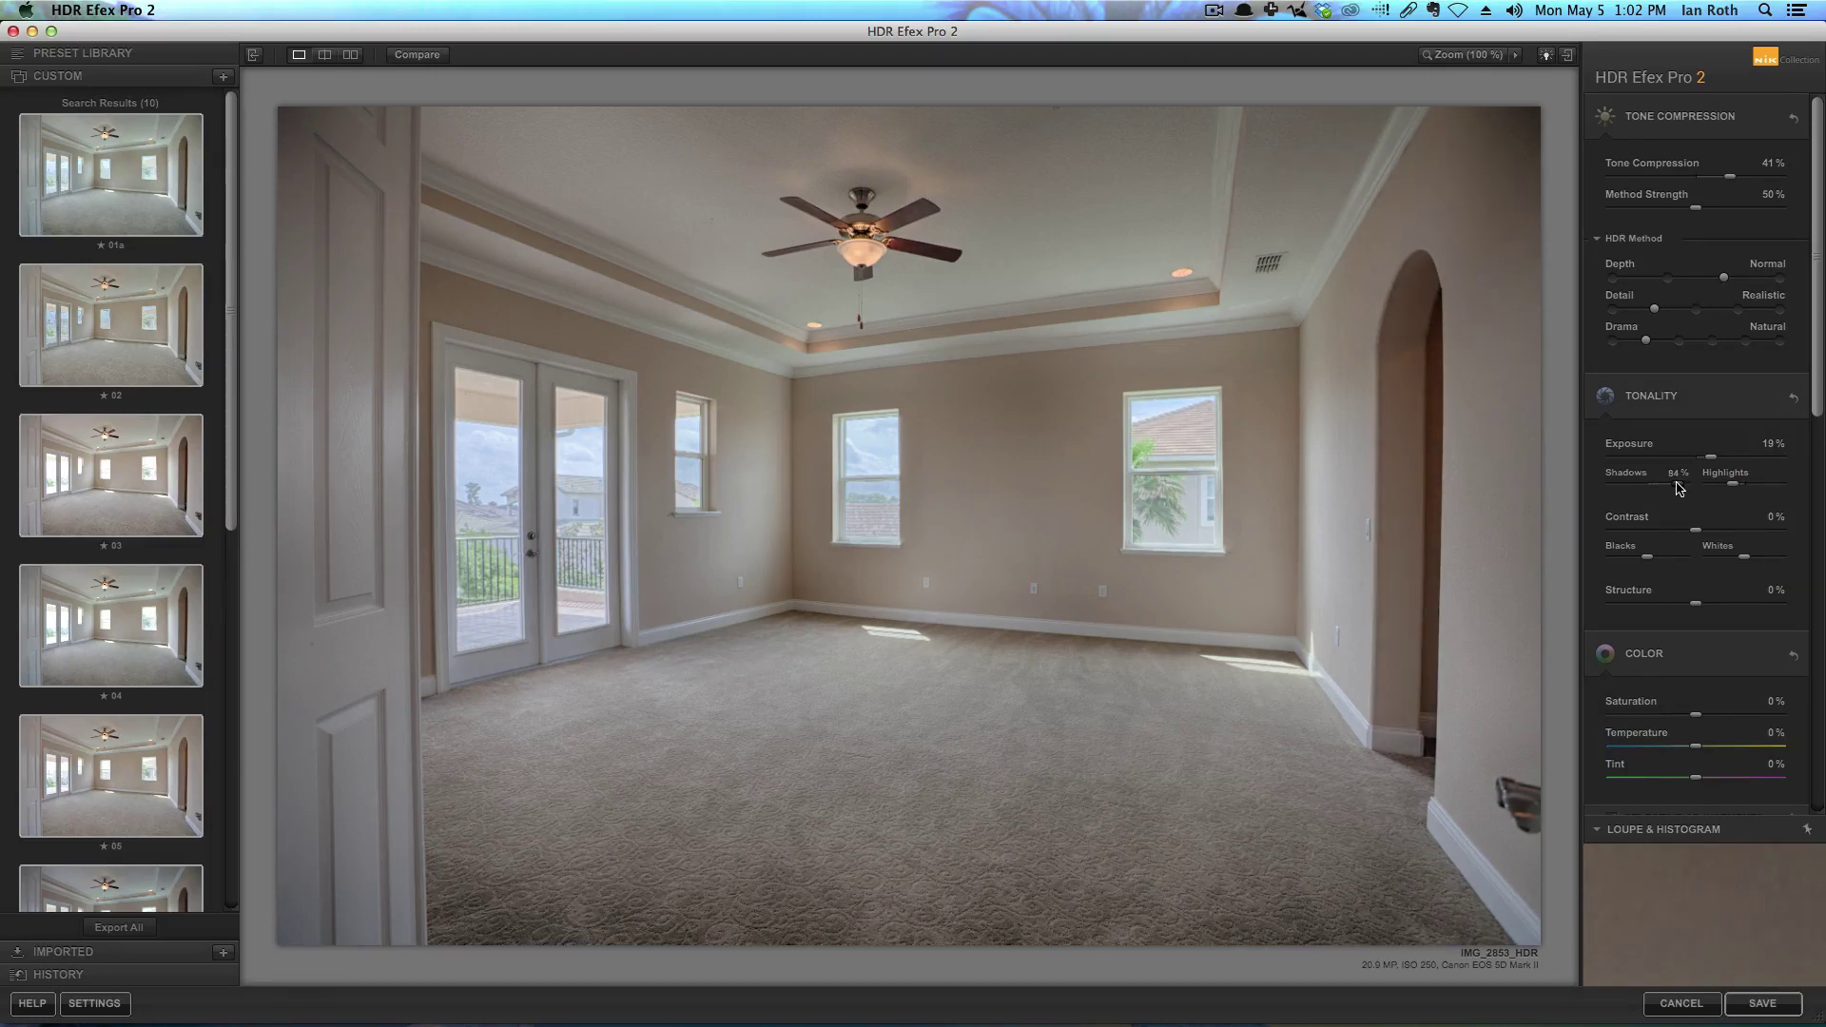
left_click_drag(1679, 487, 1682, 526)
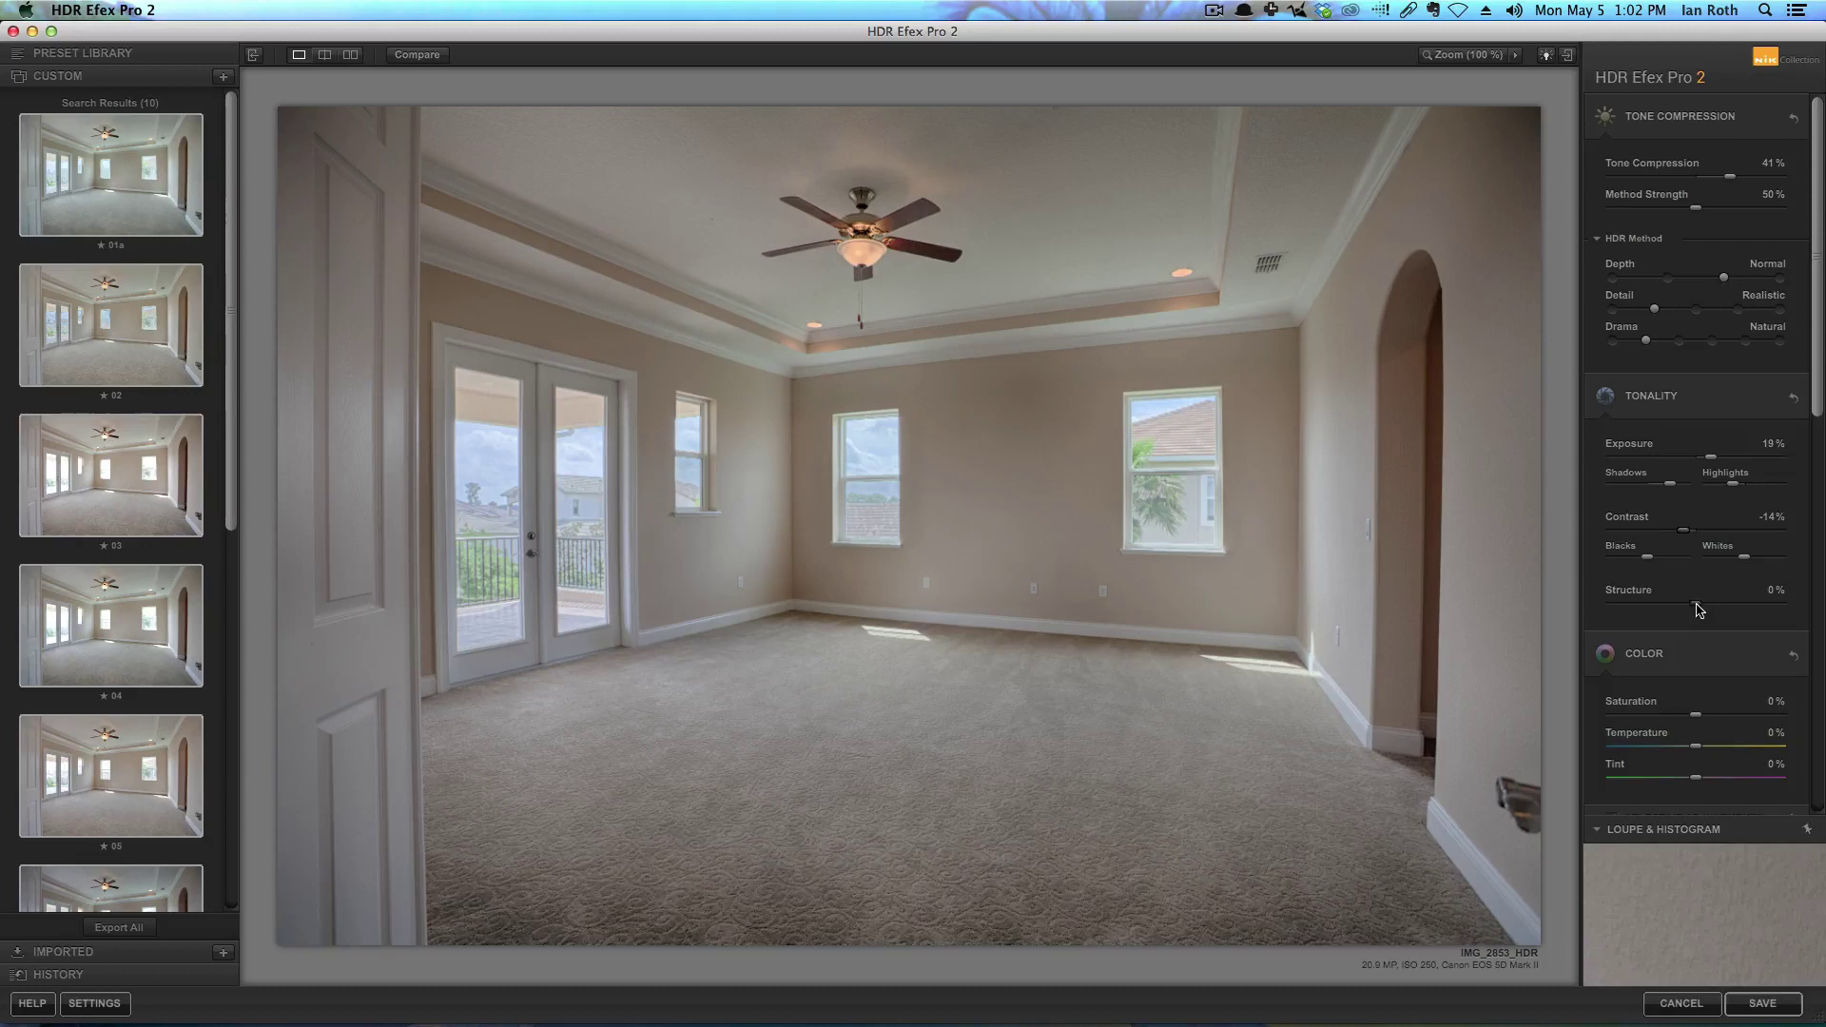
Lower contrast to -14% and structure to -8%, and raise saturation to 27%
mouse_move(1697, 606)
left_mouse_down()
mouse_move(1720, 610)
mouse_move(1698, 609)
left_mouse_up()
left_click_drag(1693, 609, 1688, 609)
mouse_move(1694, 715)
left_mouse_down()
mouse_move(1718, 719)
mouse_move(1701, 749)
left_mouse_up()
Compare HDR depth Subtle against Off, leaving it switched Off
left_click(1669, 279)
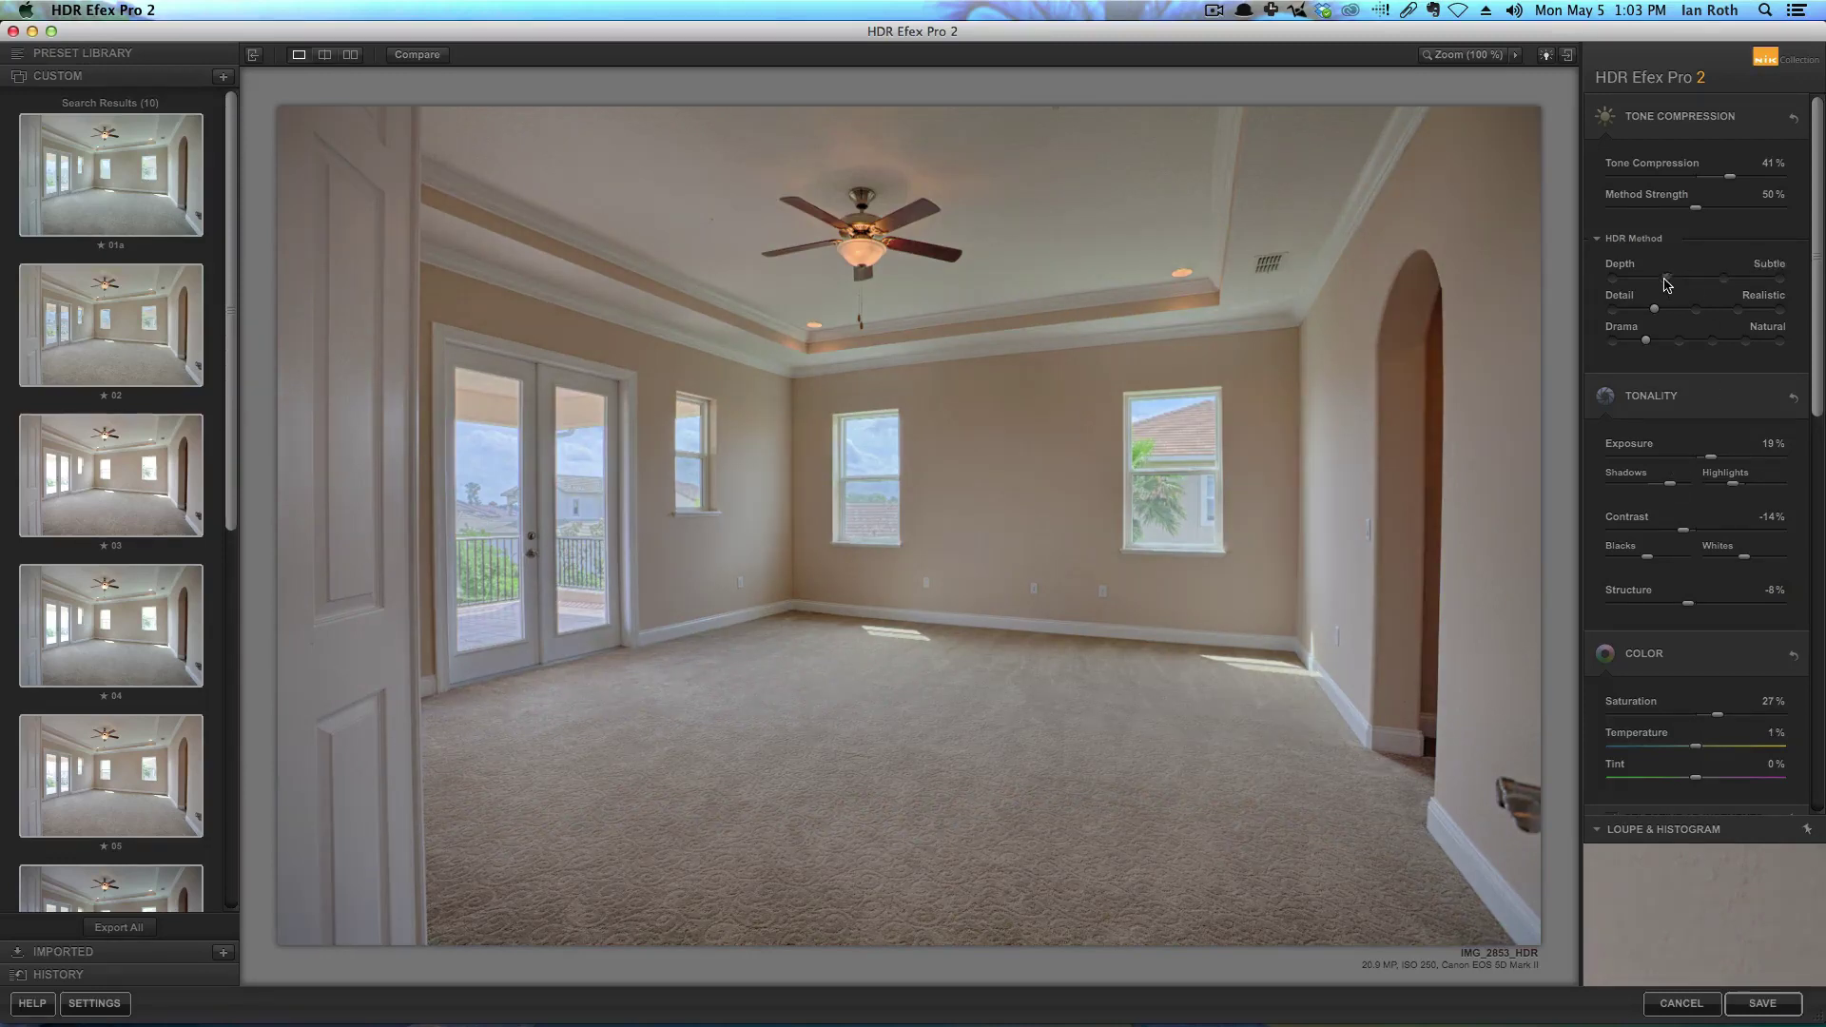
left_click(1611, 279)
left_click_drag(1610, 280, 1719, 284)
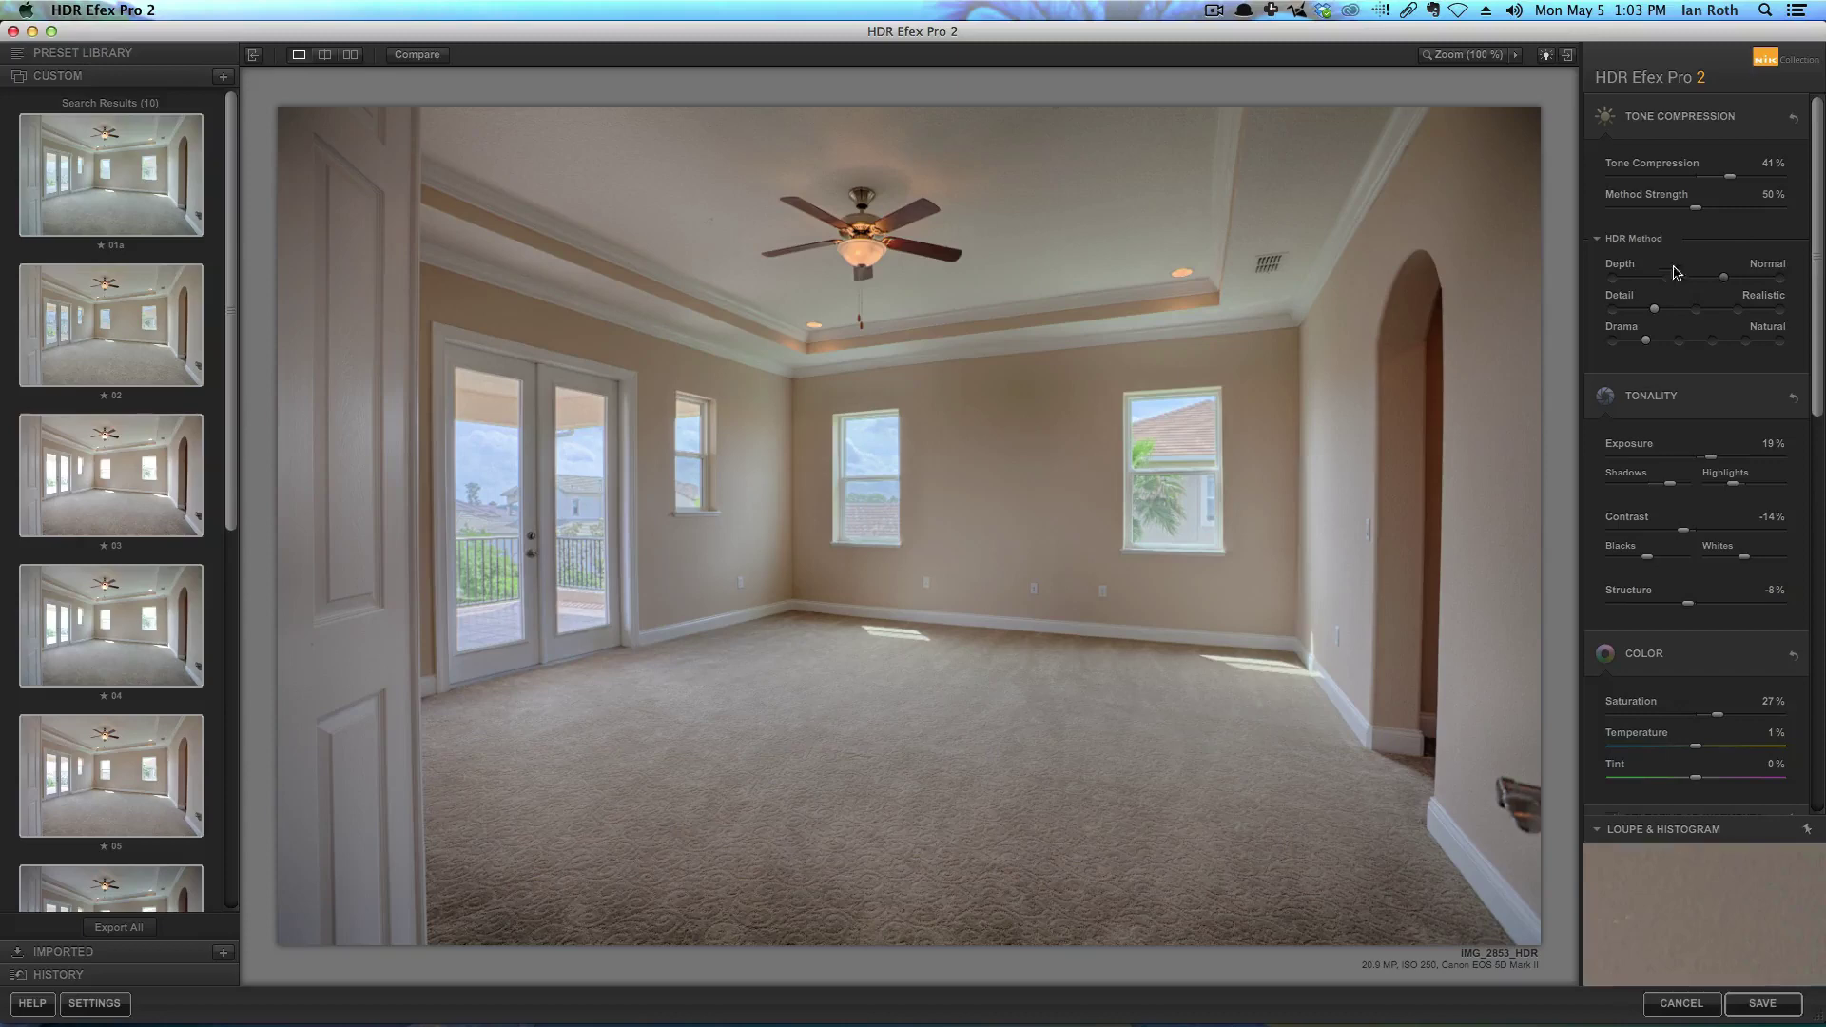
left_click(1614, 278)
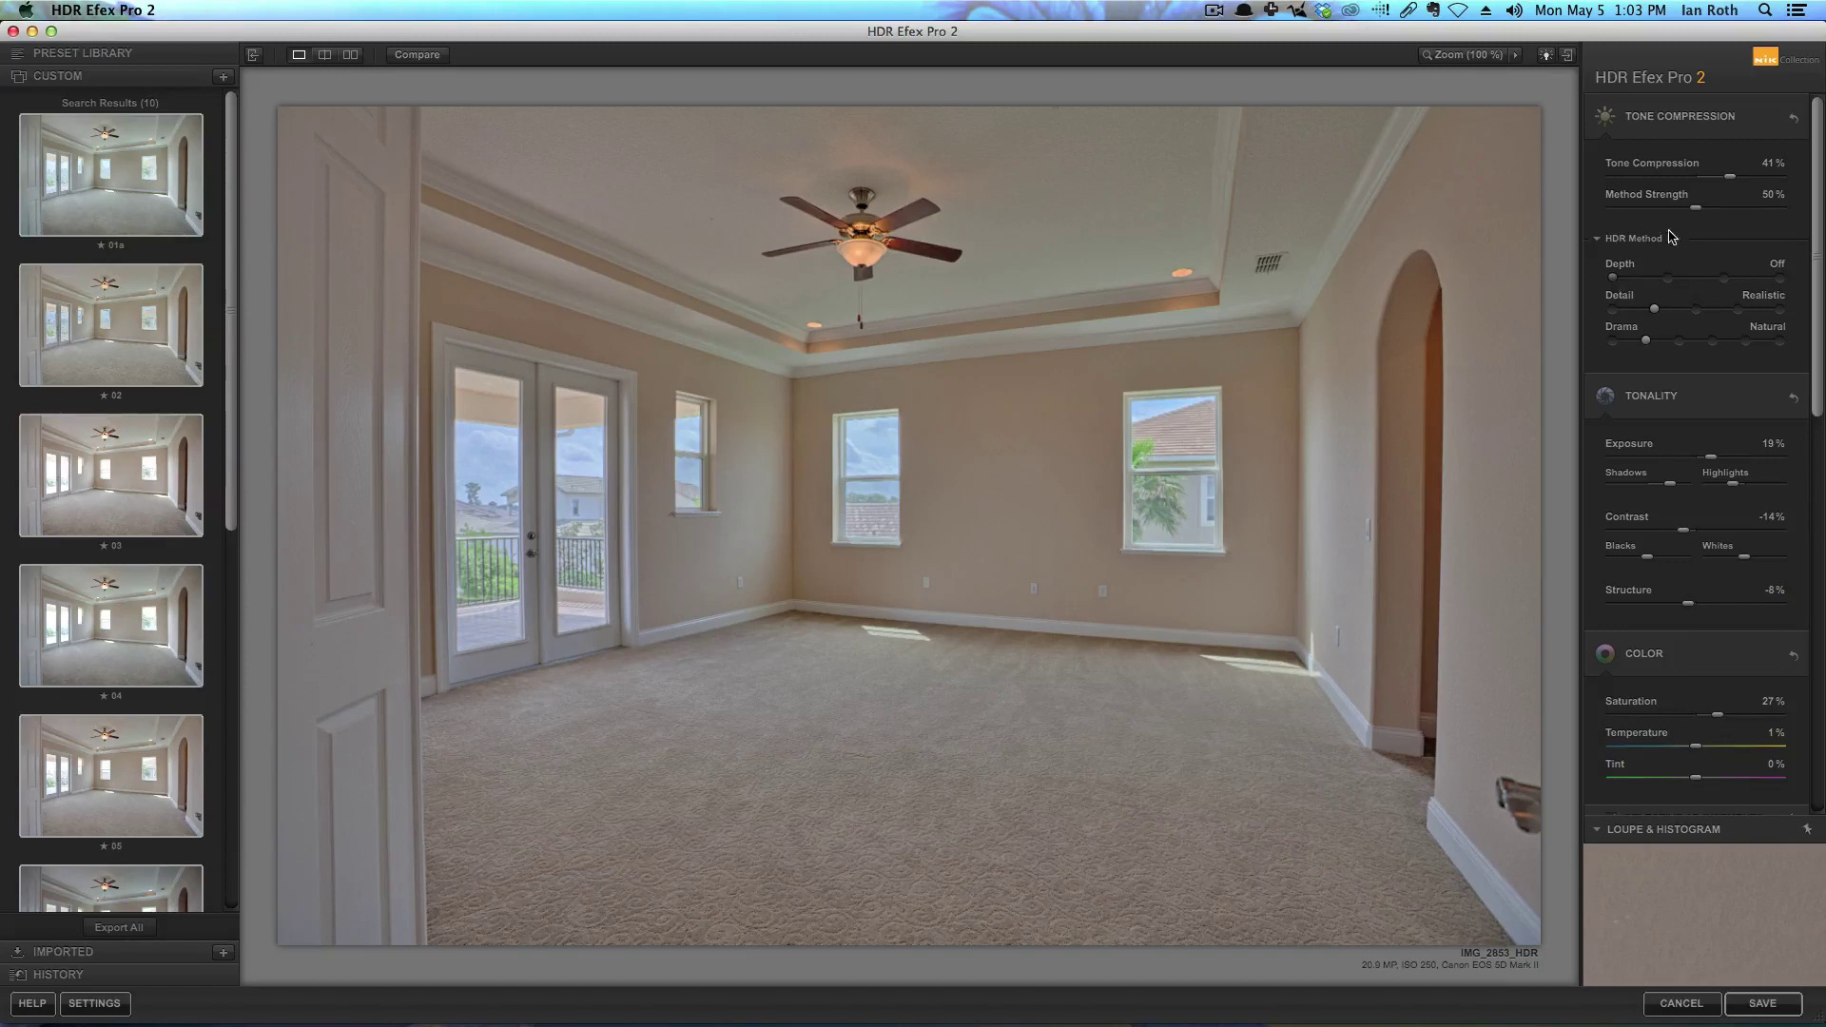
left_click(1667, 278)
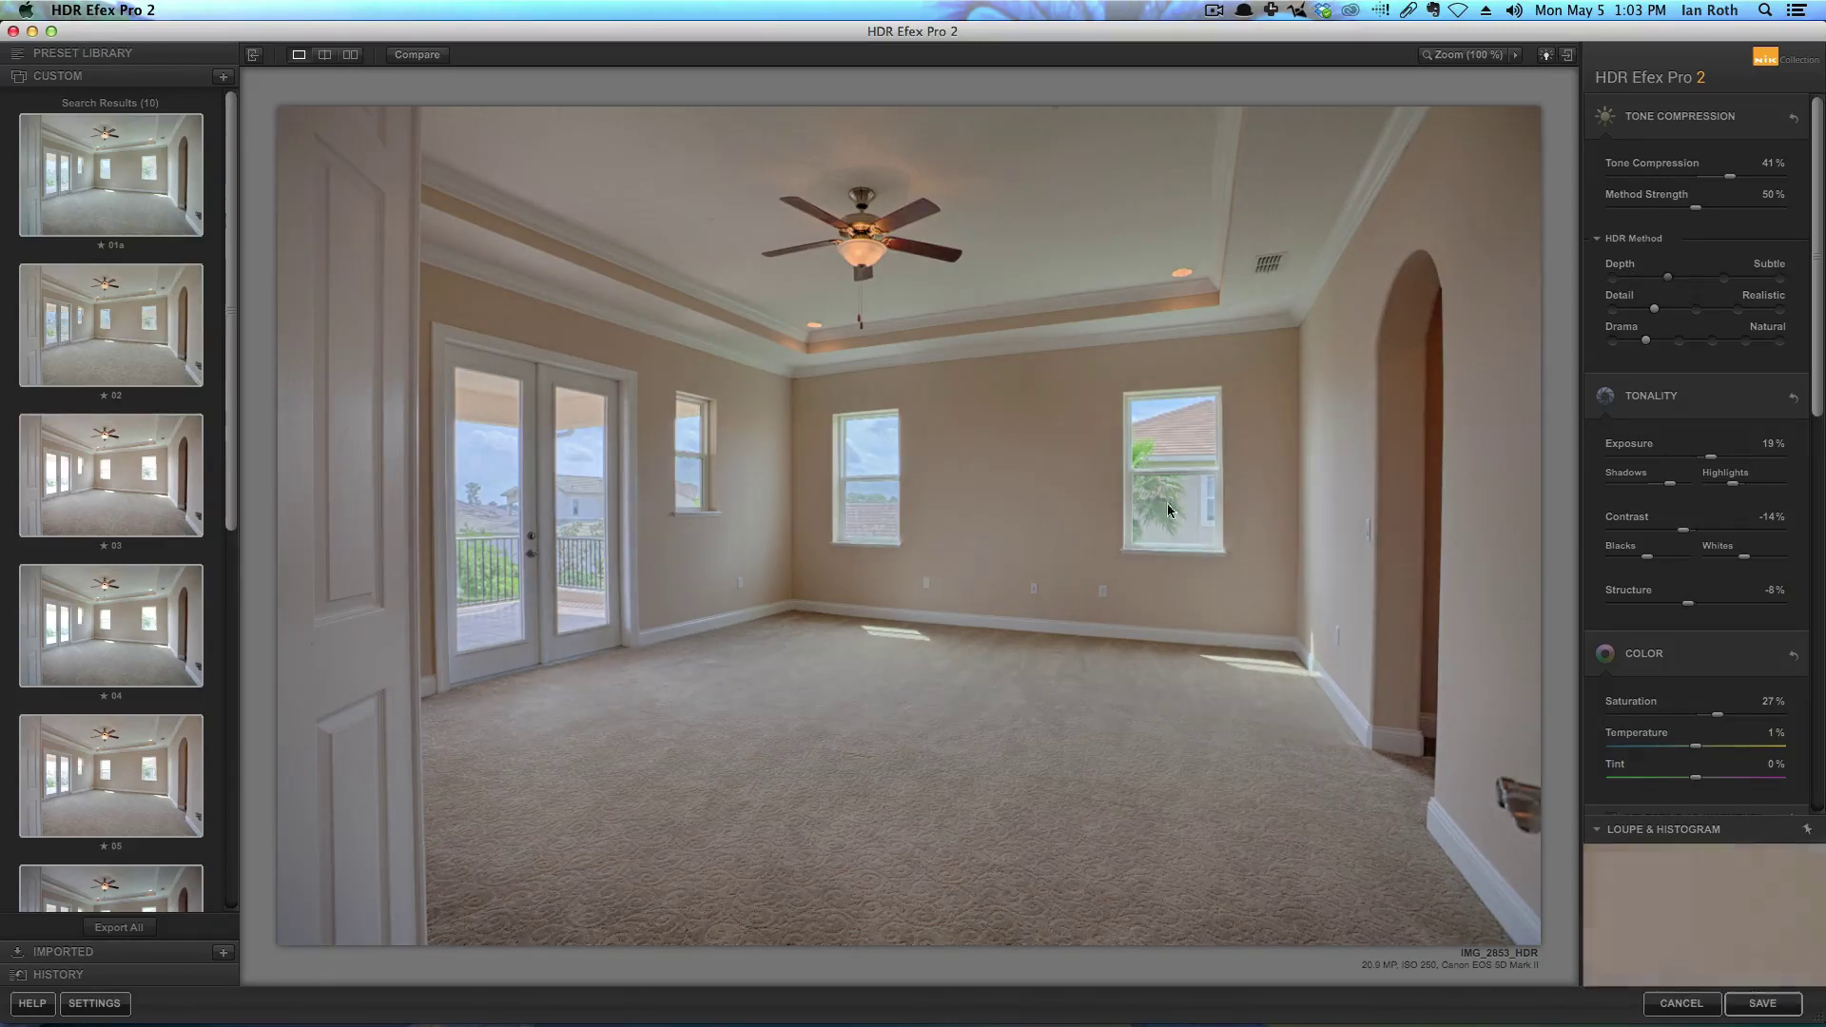
left_click(1614, 281)
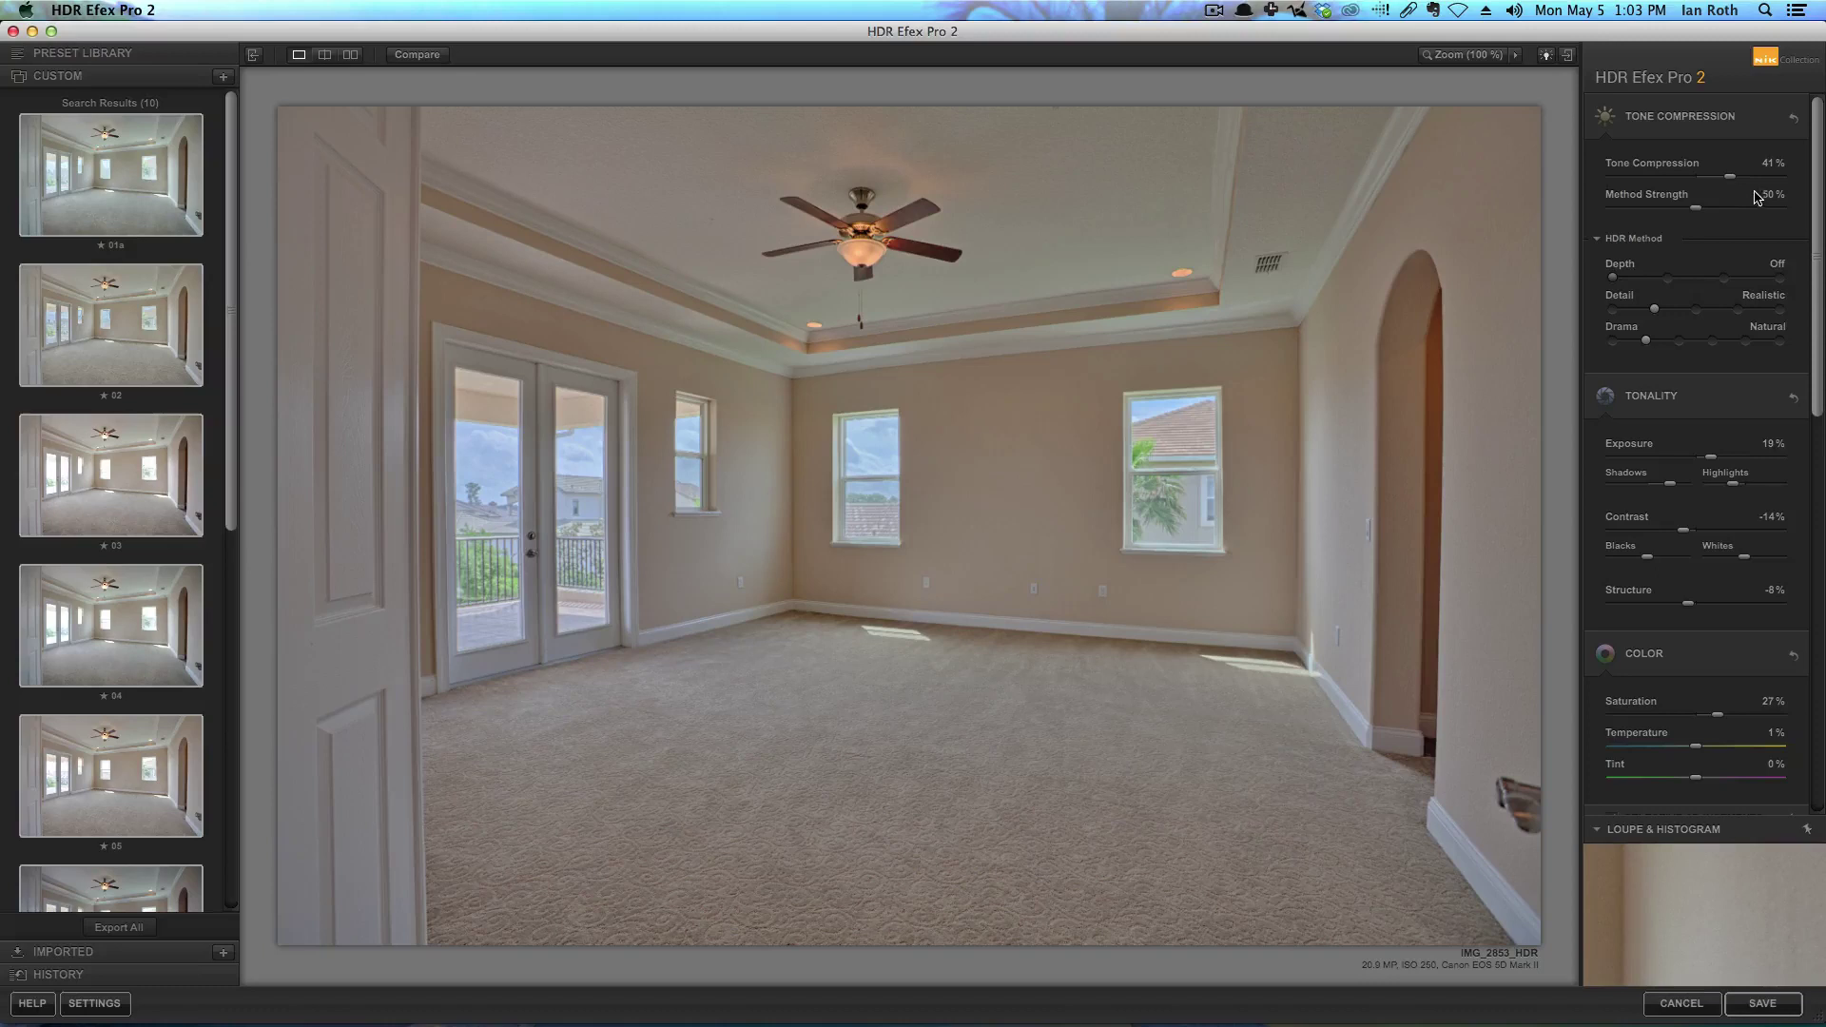
Set tone compression to 38%, exposure 15%, contrast -15% and temperature -1%
left_click_drag(1734, 178, 1729, 181)
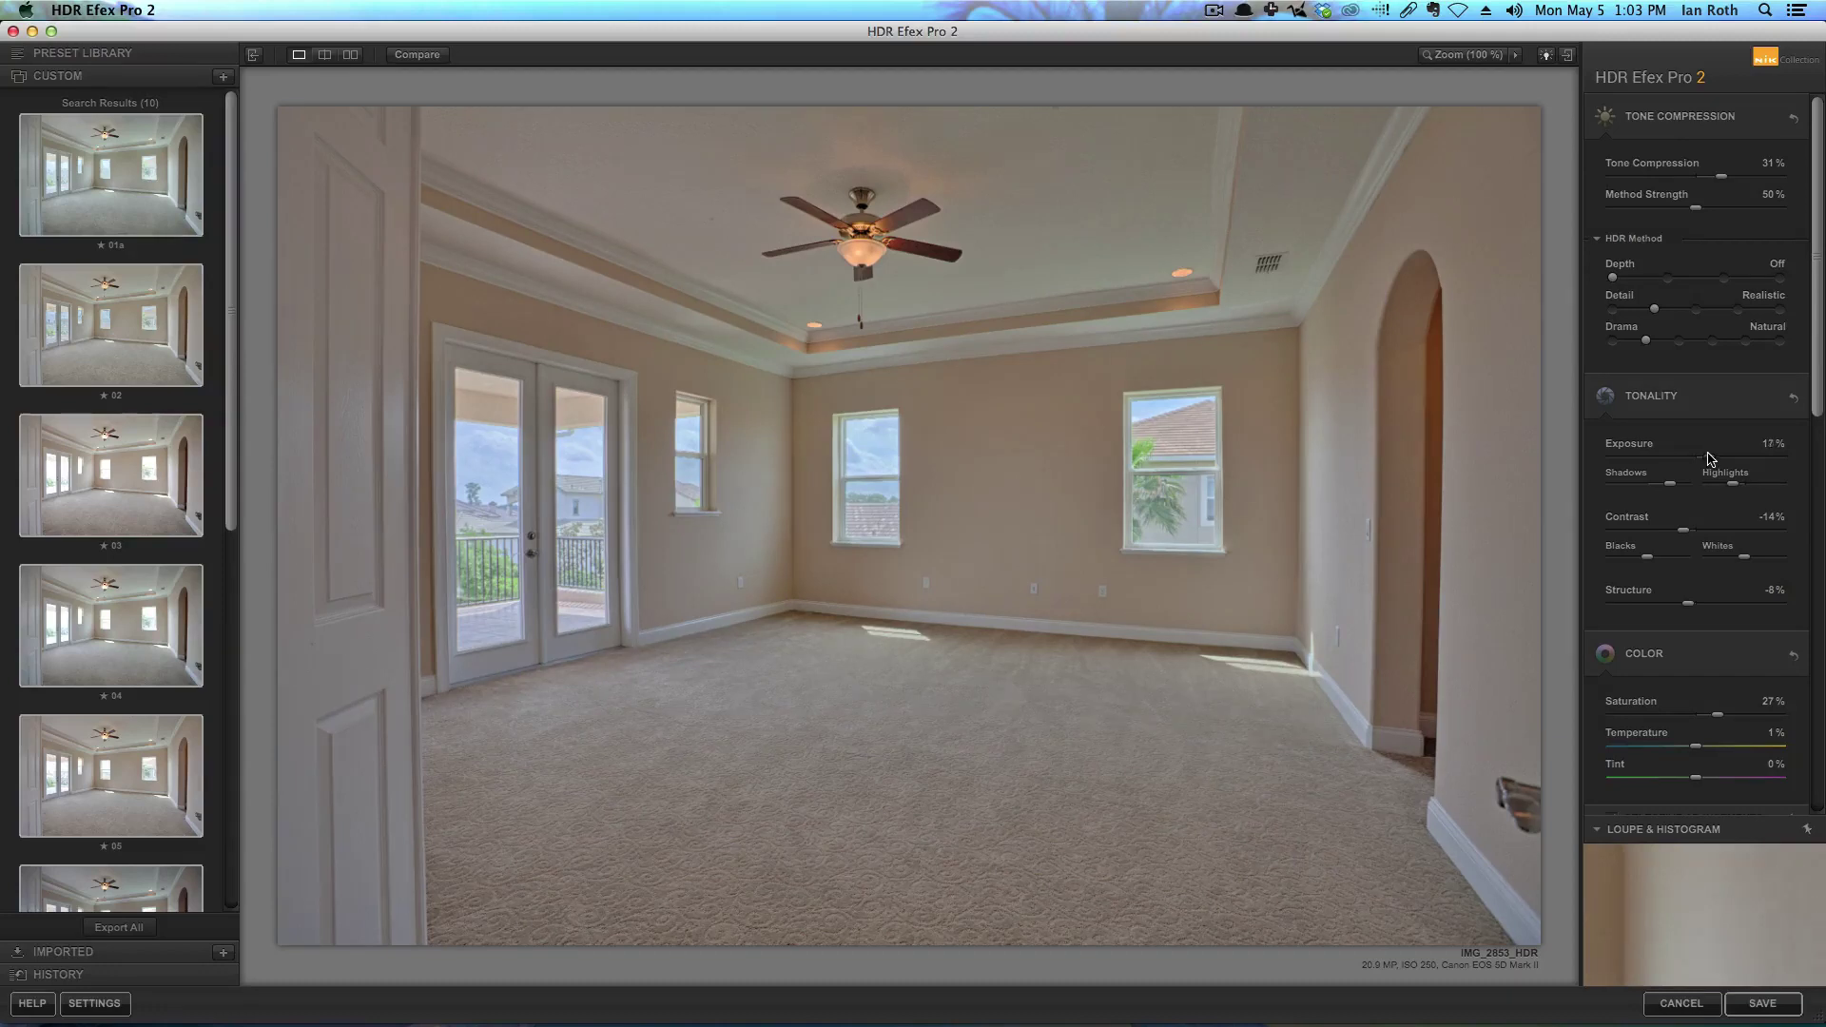
left_click_drag(1711, 459, 1738, 487)
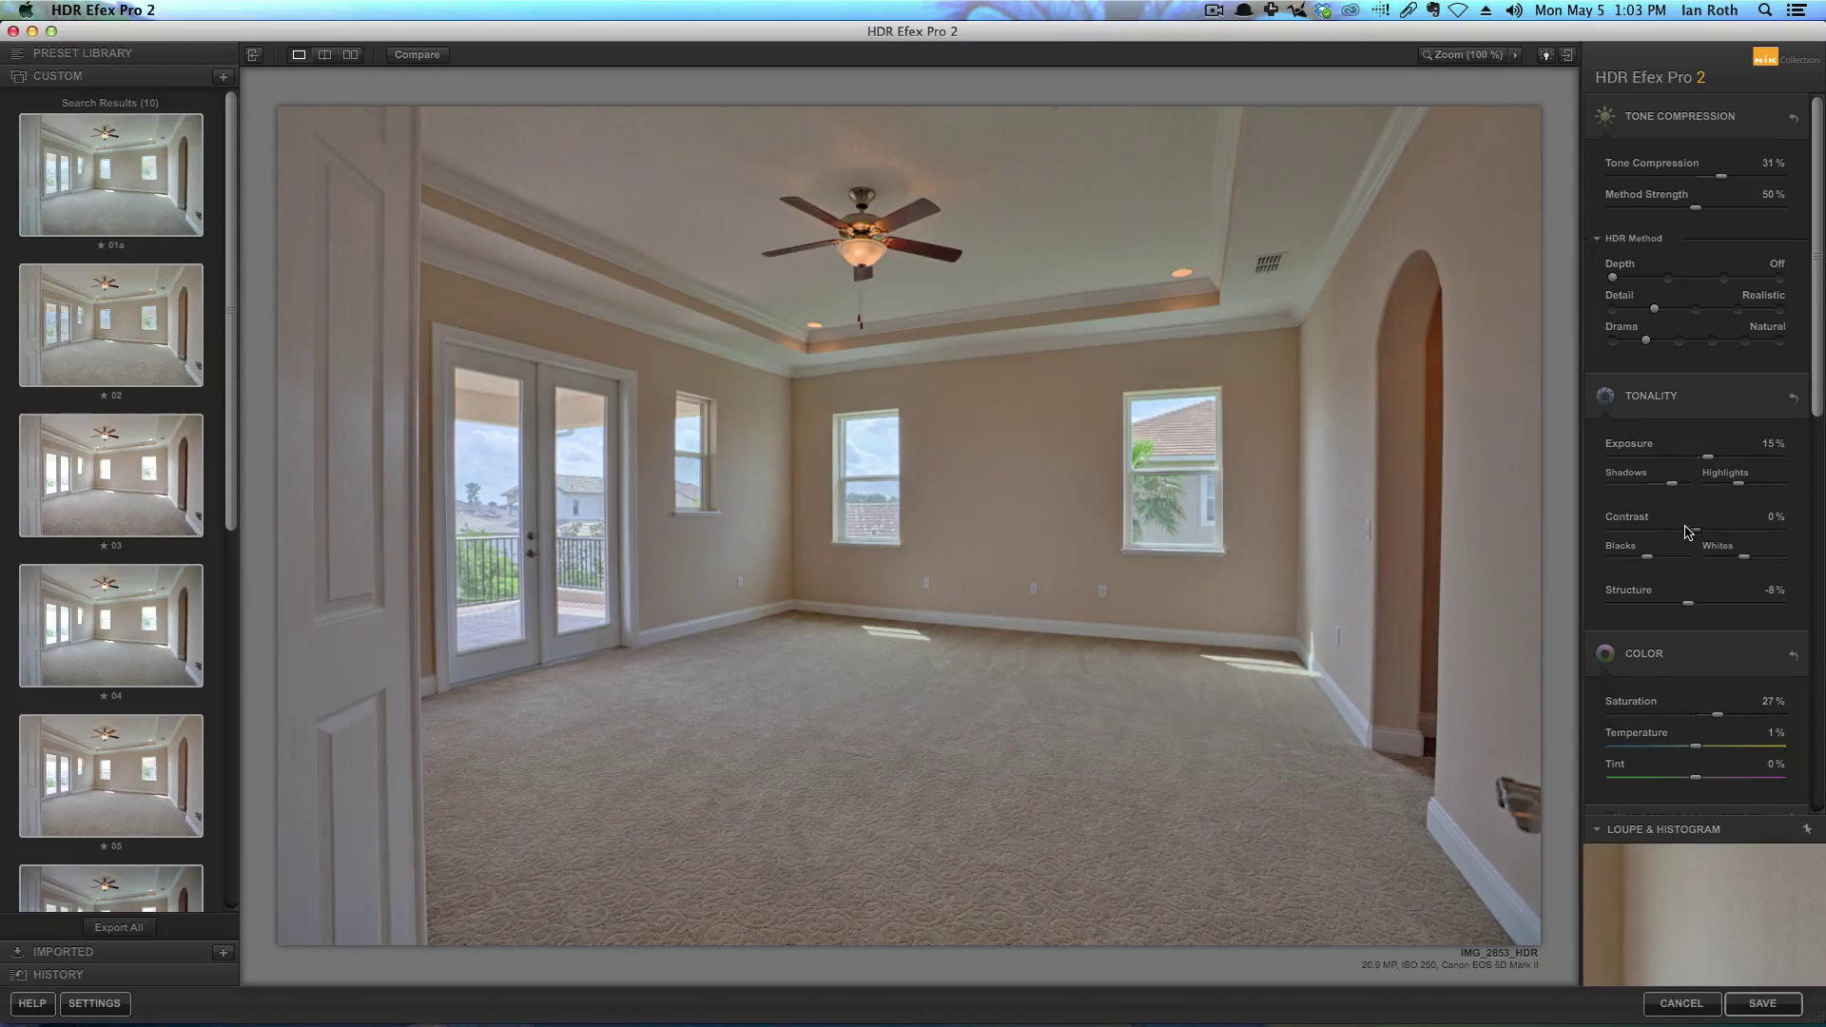
left_click_drag(1697, 530, 1687, 532)
left_click_drag(1726, 176, 1731, 177)
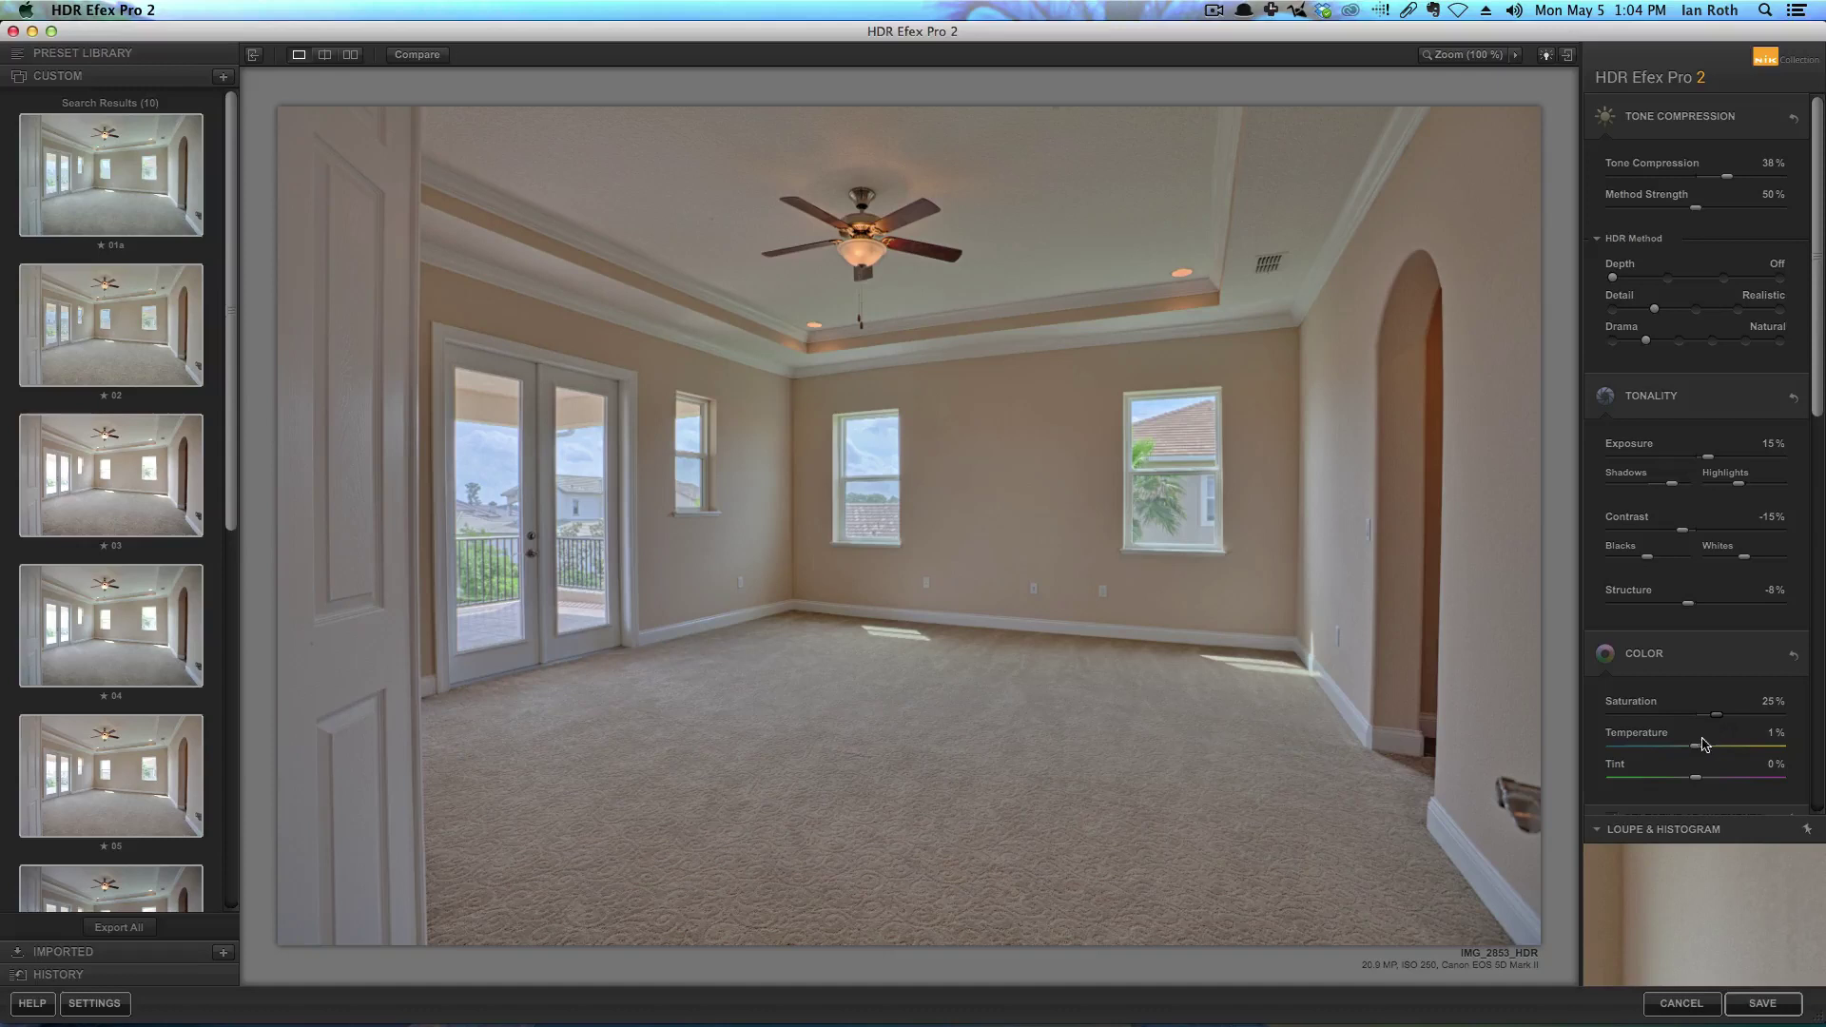
left_click_drag(1697, 753, 1695, 747)
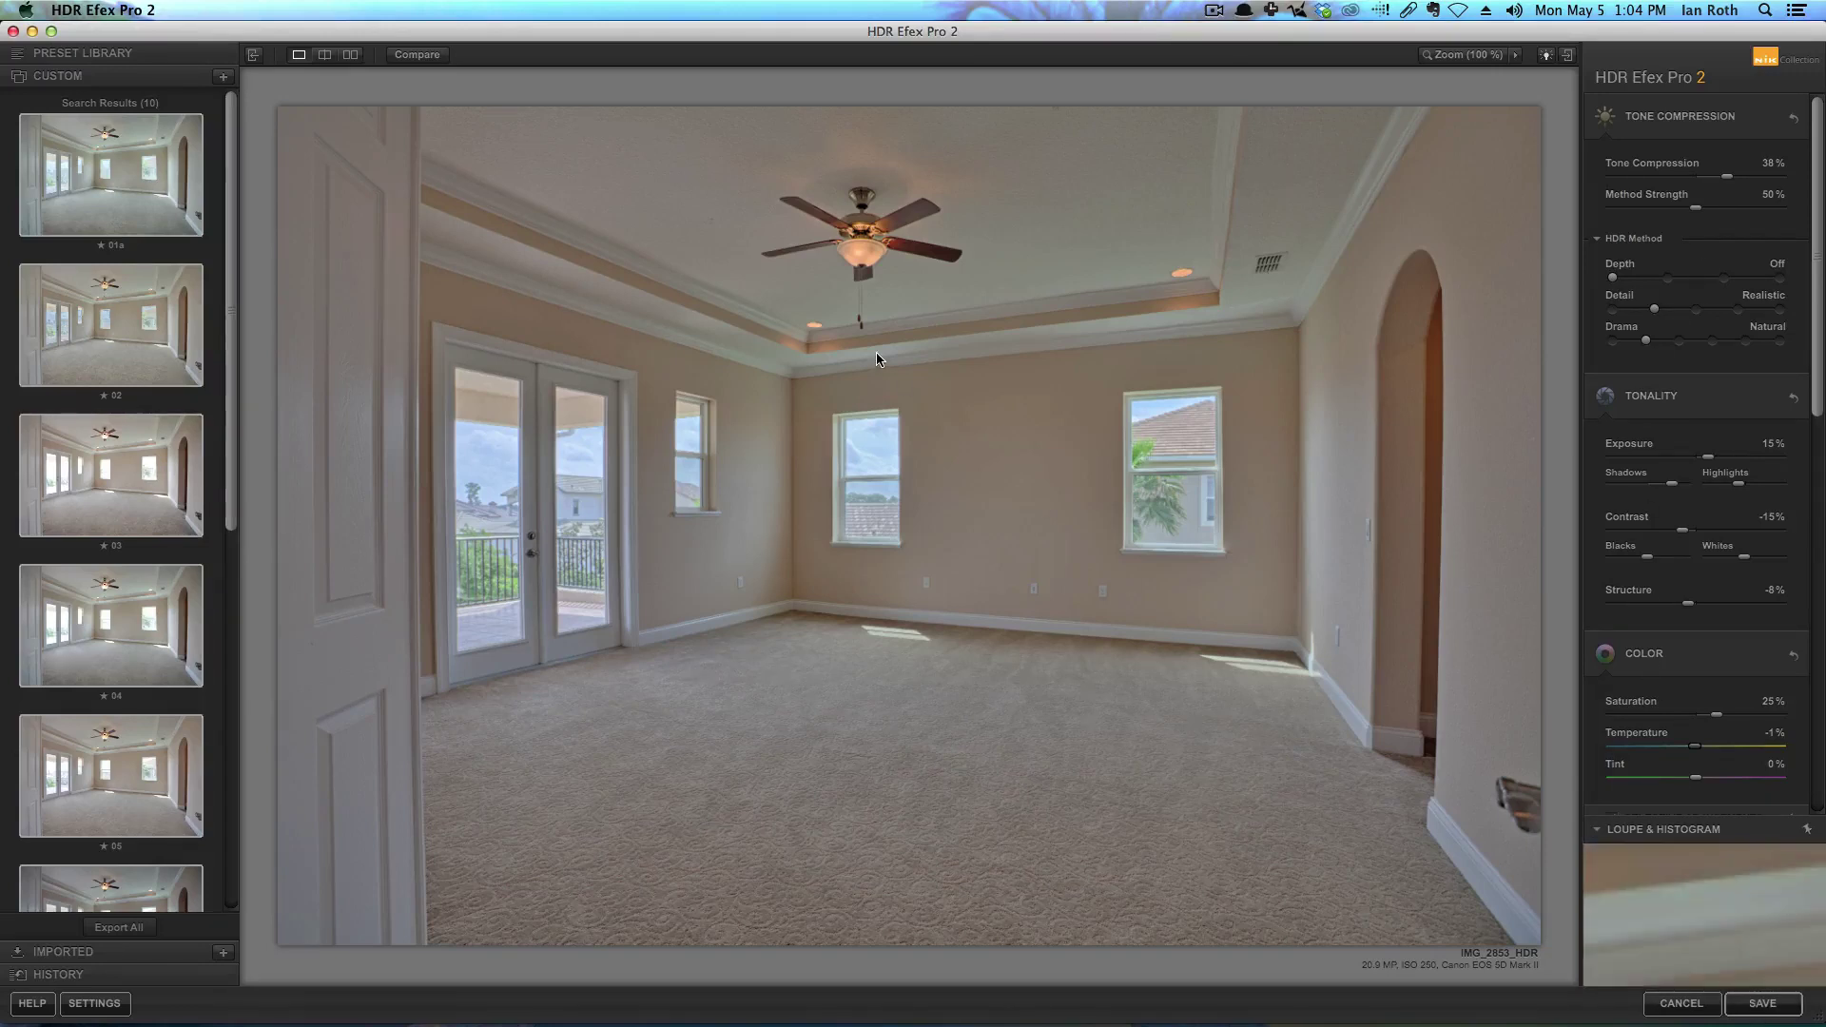
Add a new Custom preset named 001 from the current settings
left_click(225, 78)
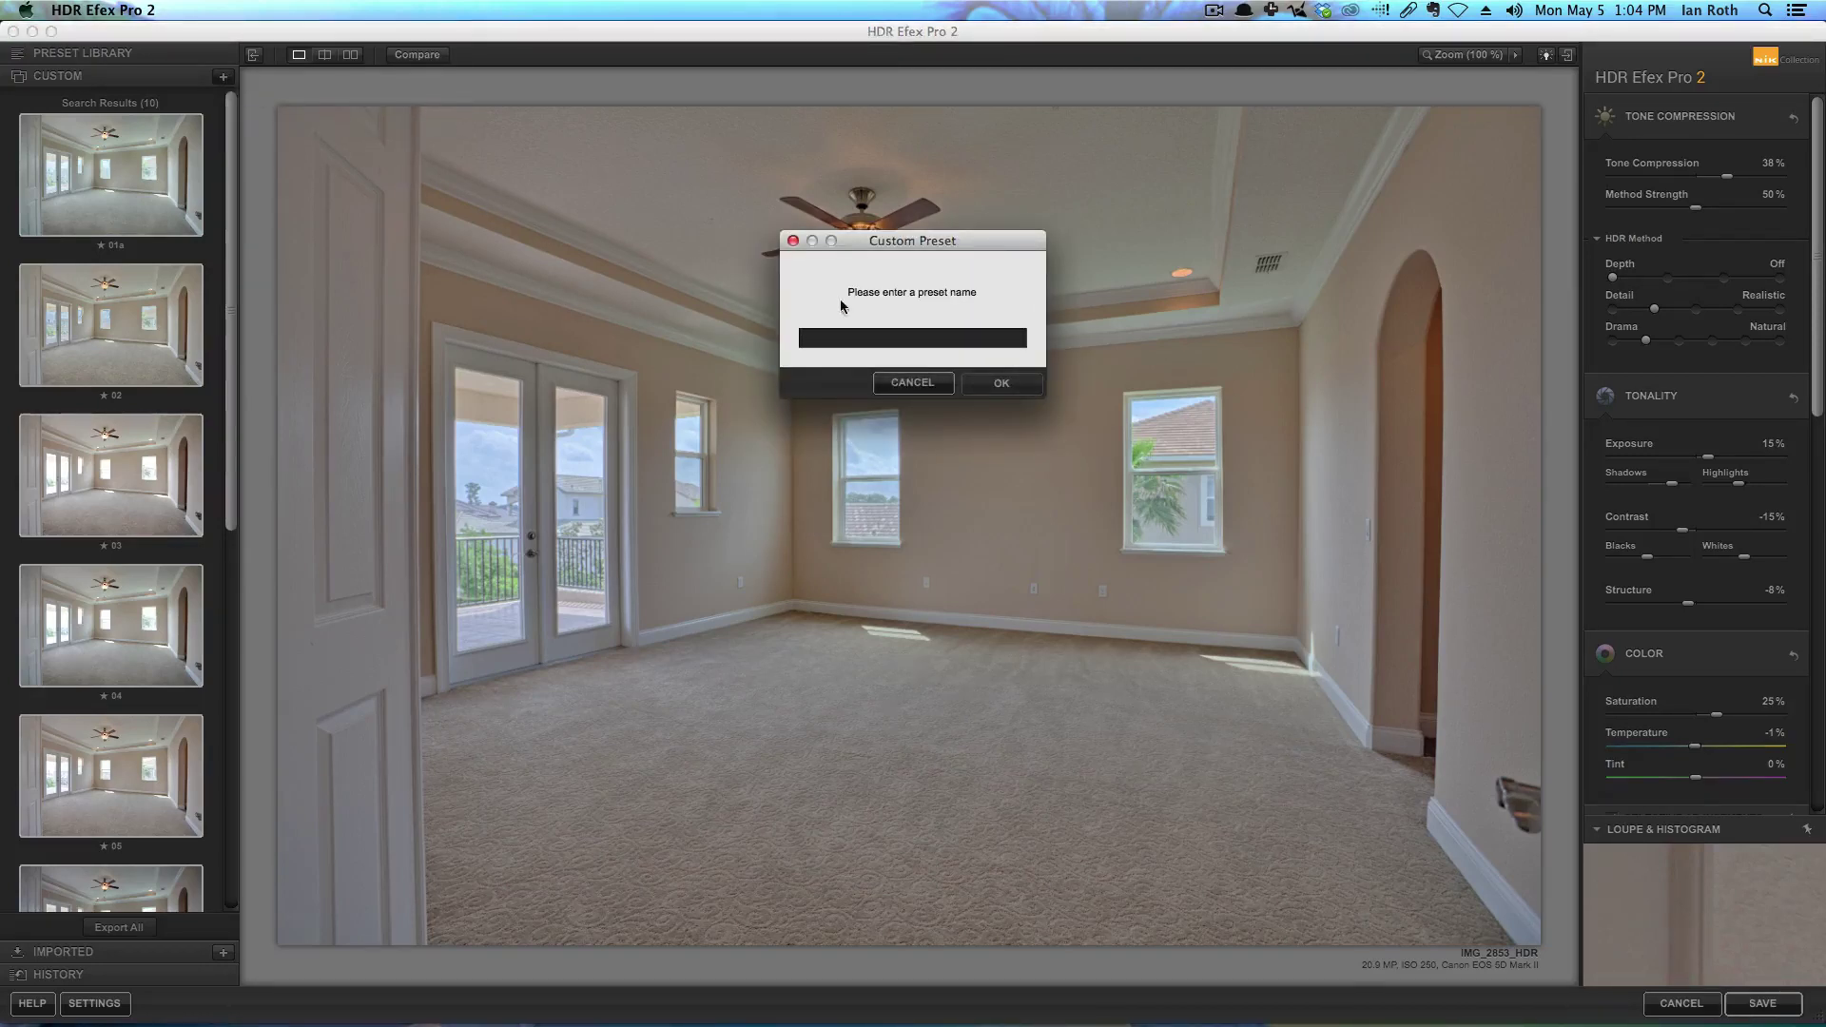
left_click(836, 330)
type("001")
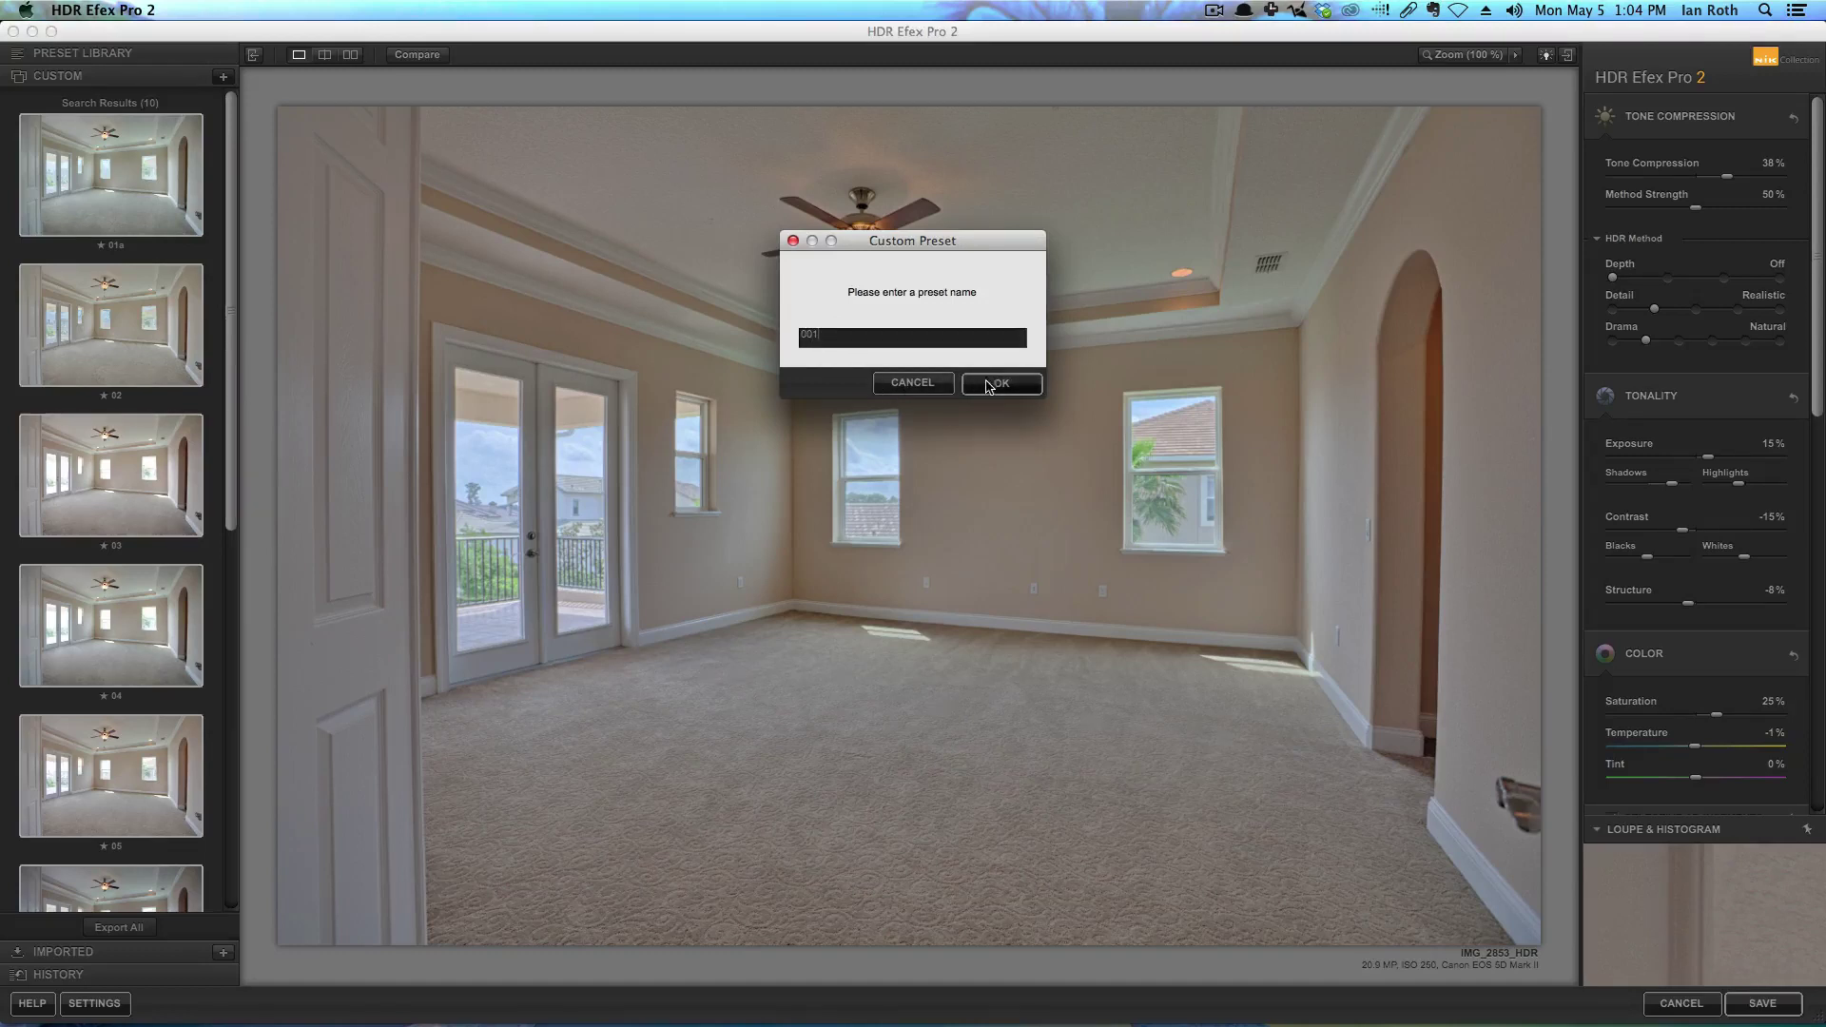
left_click(1002, 382)
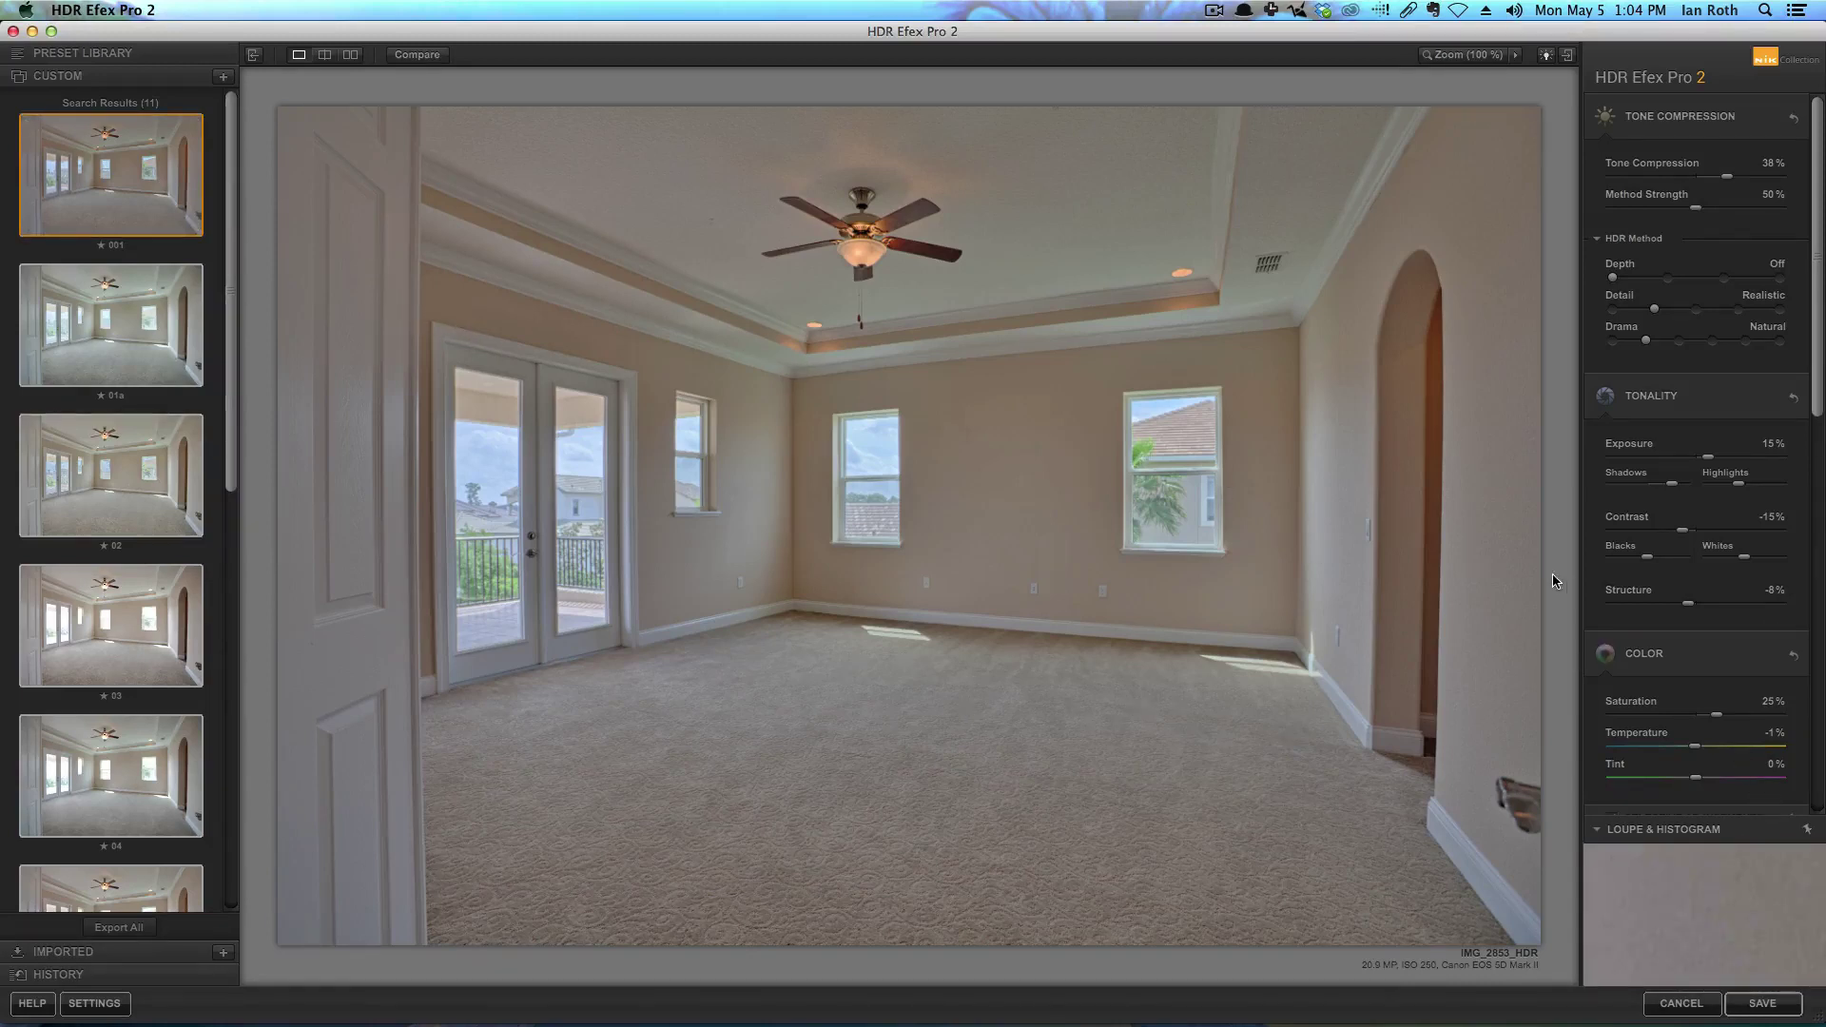
Preview preset 01a, return to 001, then set tint -1%, contrast -9% and exposure 17%
left_click(126, 344)
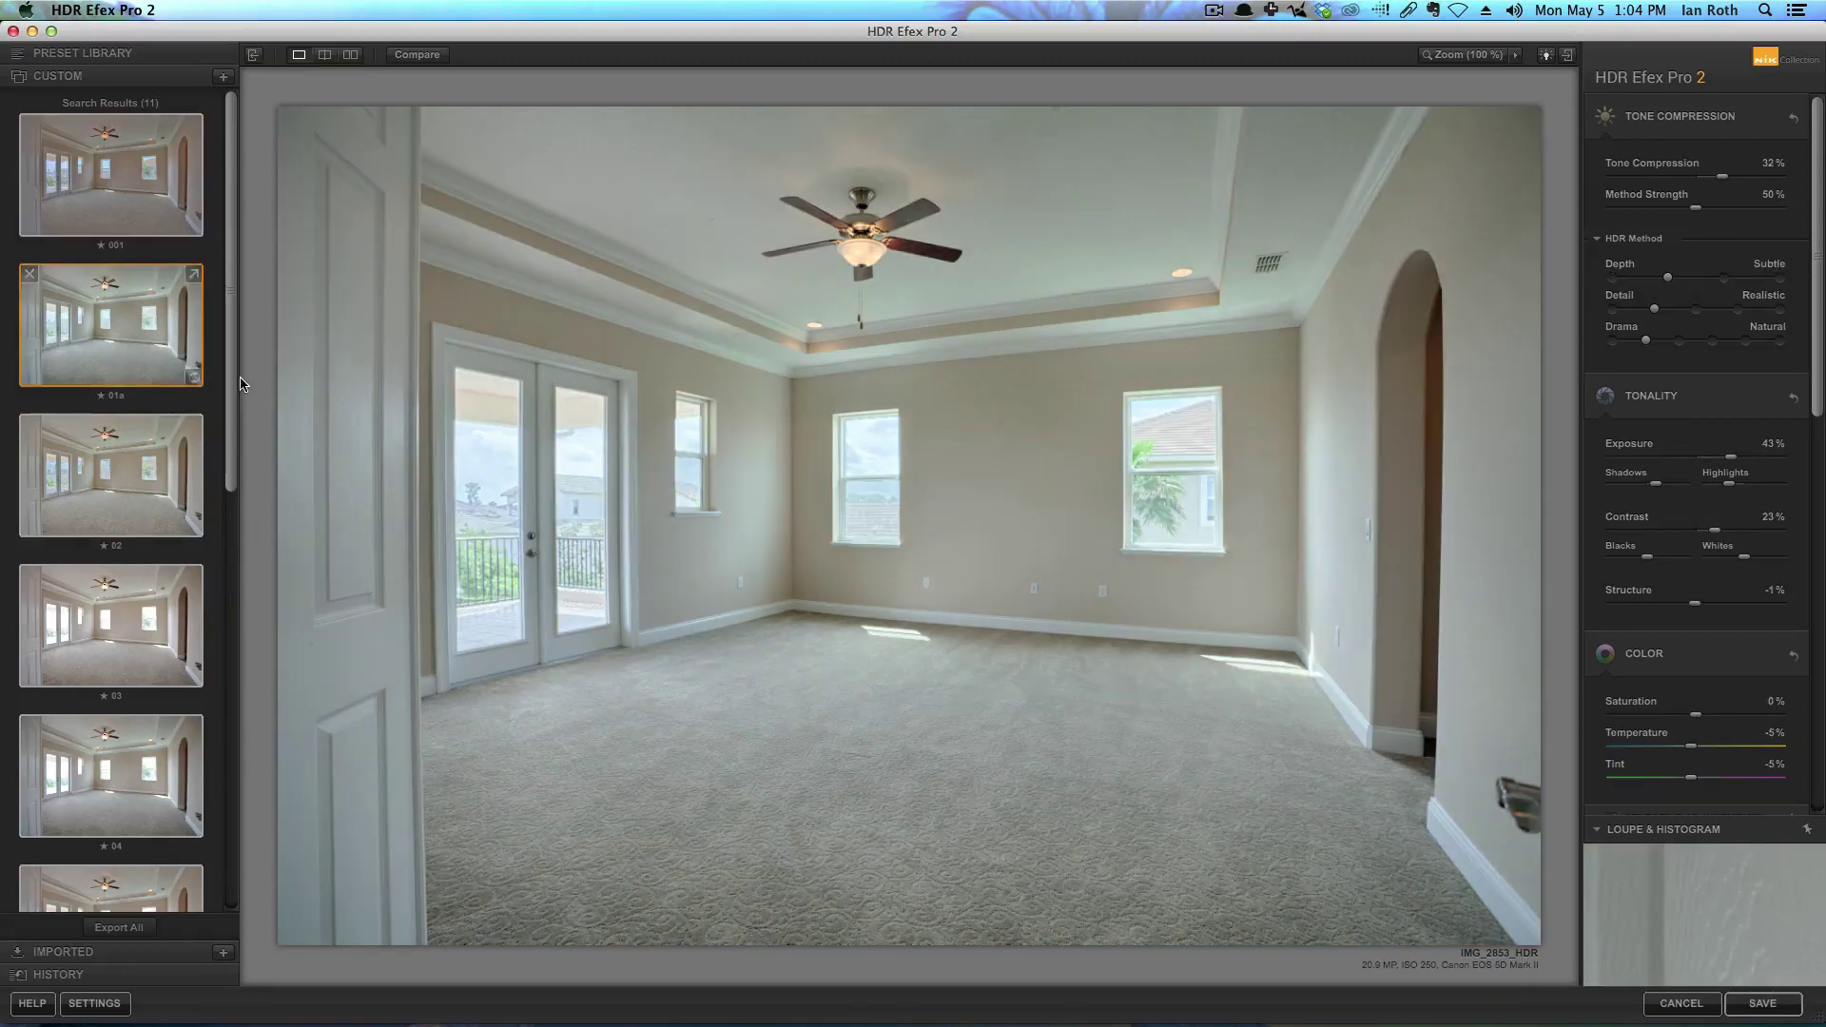
left_click(111, 181)
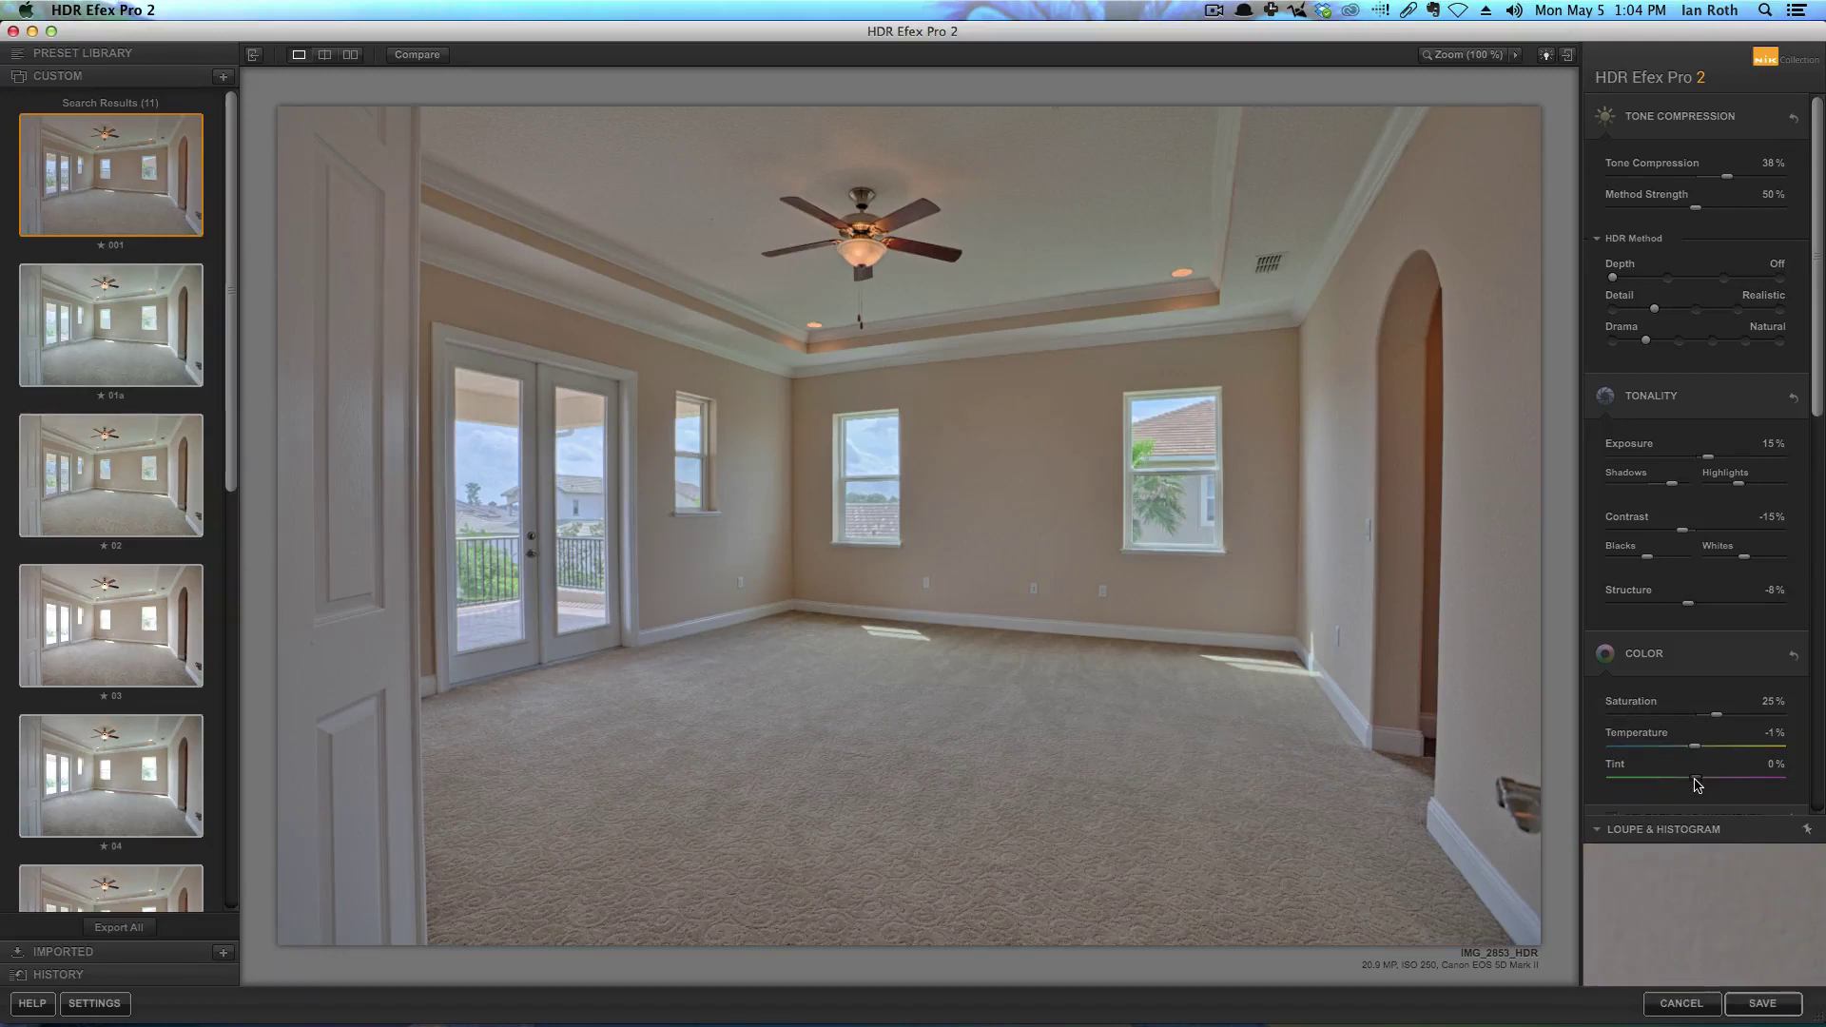
left_click_drag(1694, 778, 1694, 778)
left_click_drag(1682, 531, 1688, 533)
left_click_drag(1709, 459, 1711, 459)
Save IMG_2853_HDR back into Lightroom and give it a five-star rating
left_click(1763, 1004)
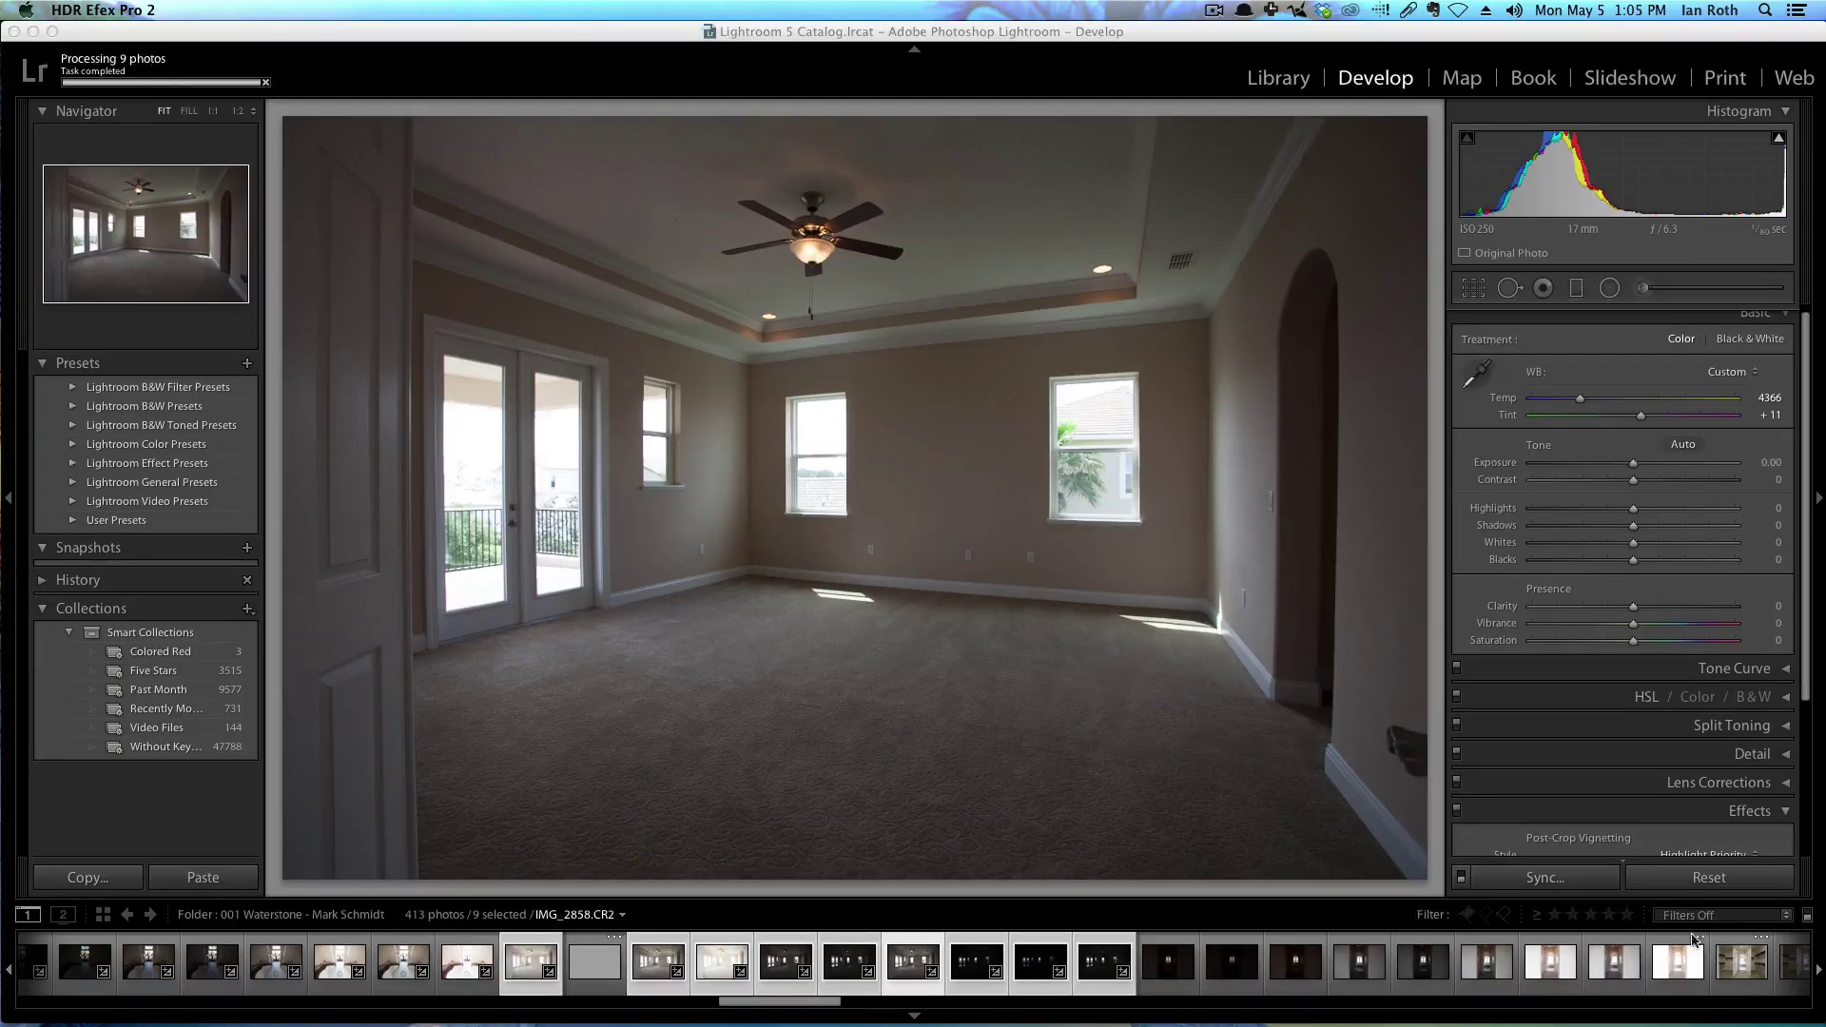
left_click(610, 967)
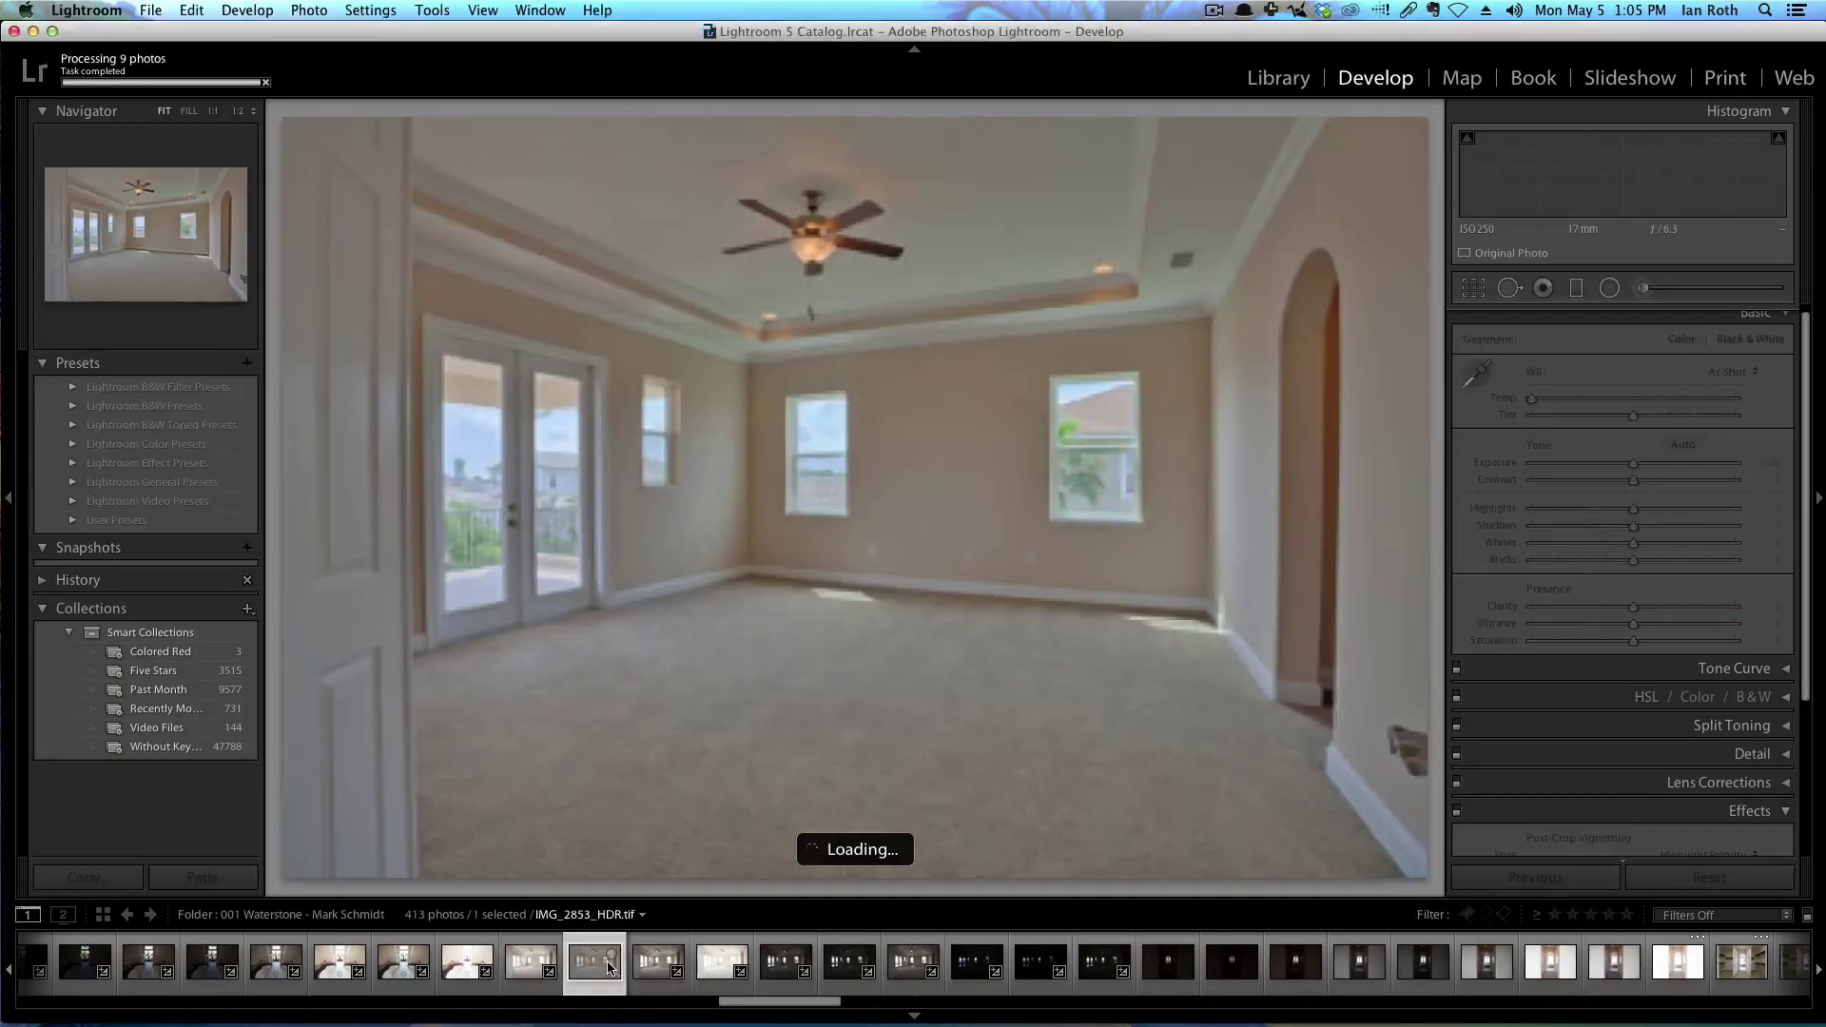
key("5")
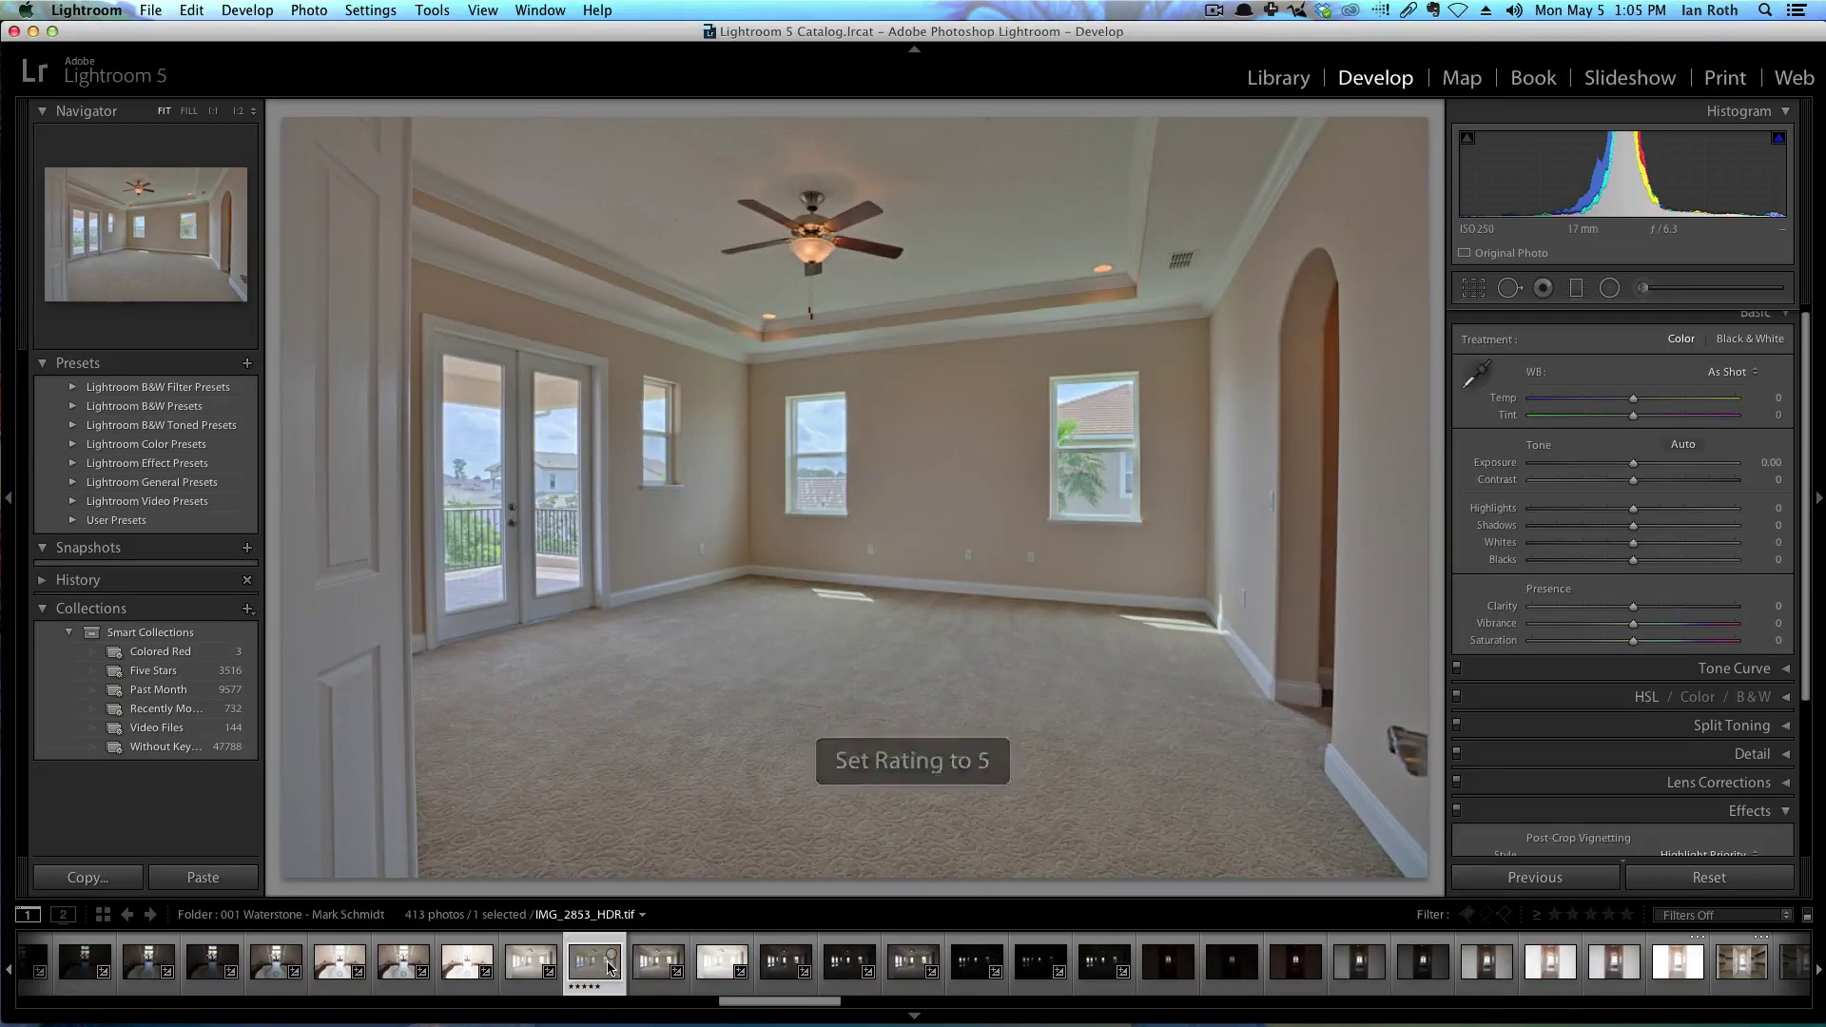